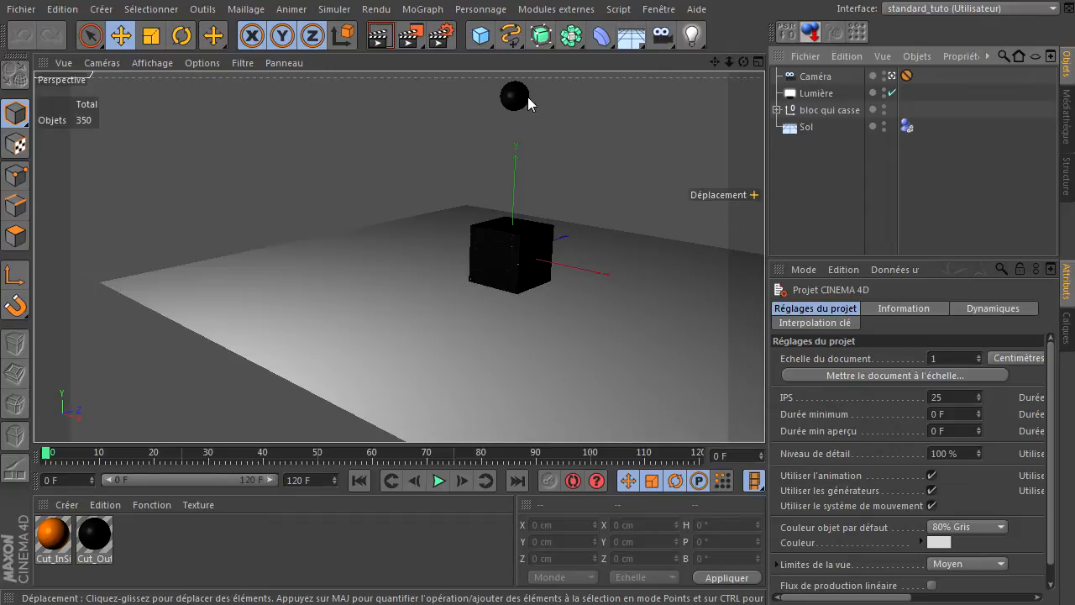
# - Preview the block-shattering animation from the start and inspect the body dynamics settings of the Sol floor
pyautogui.click(440, 480)
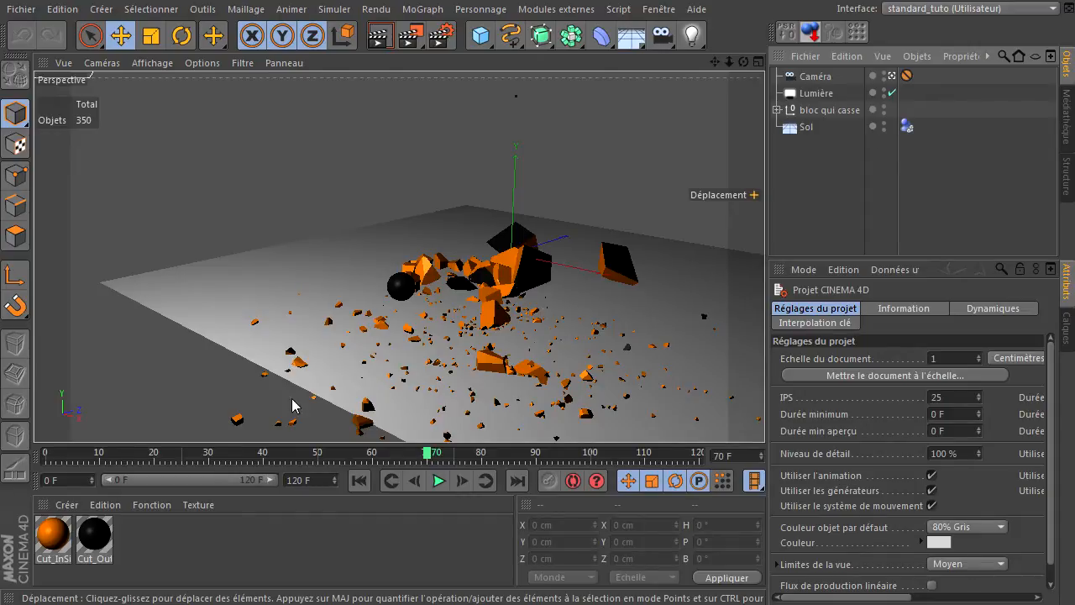
pyautogui.click(359, 480)
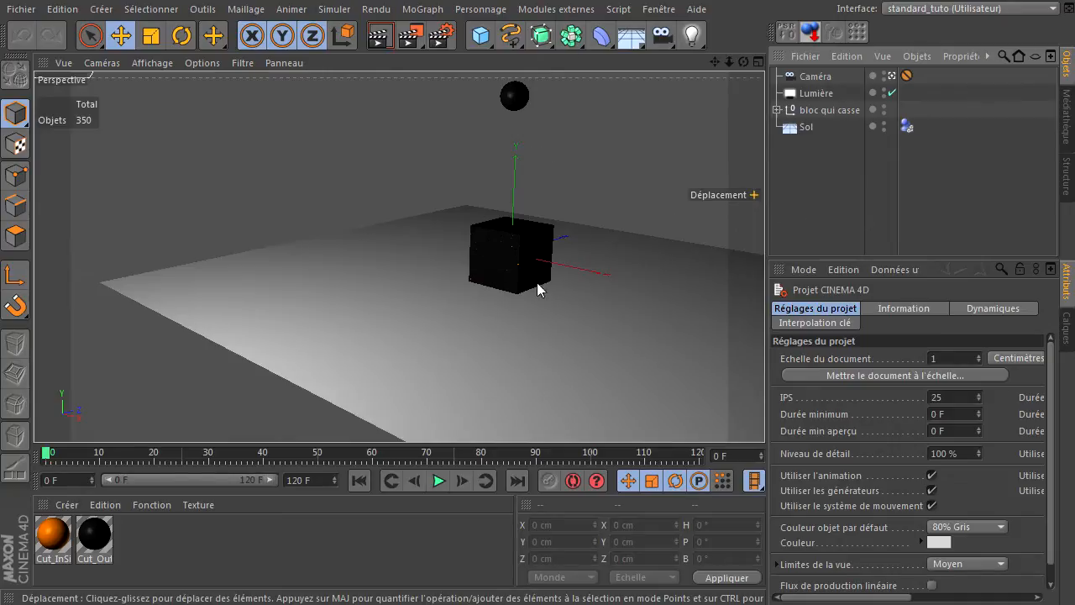
pyautogui.click(804, 127)
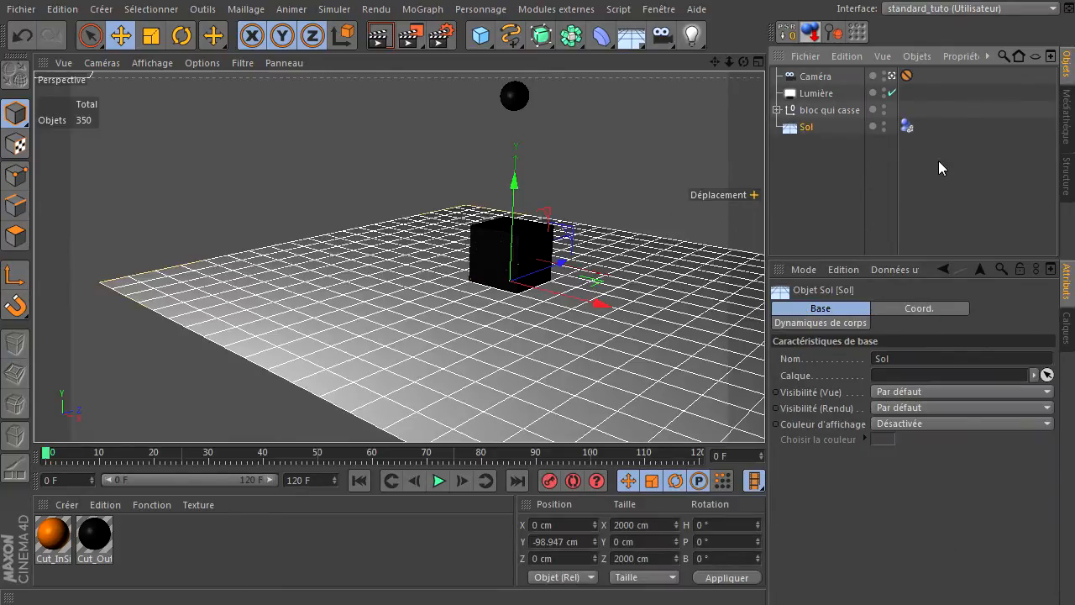
pyautogui.click(906, 126)
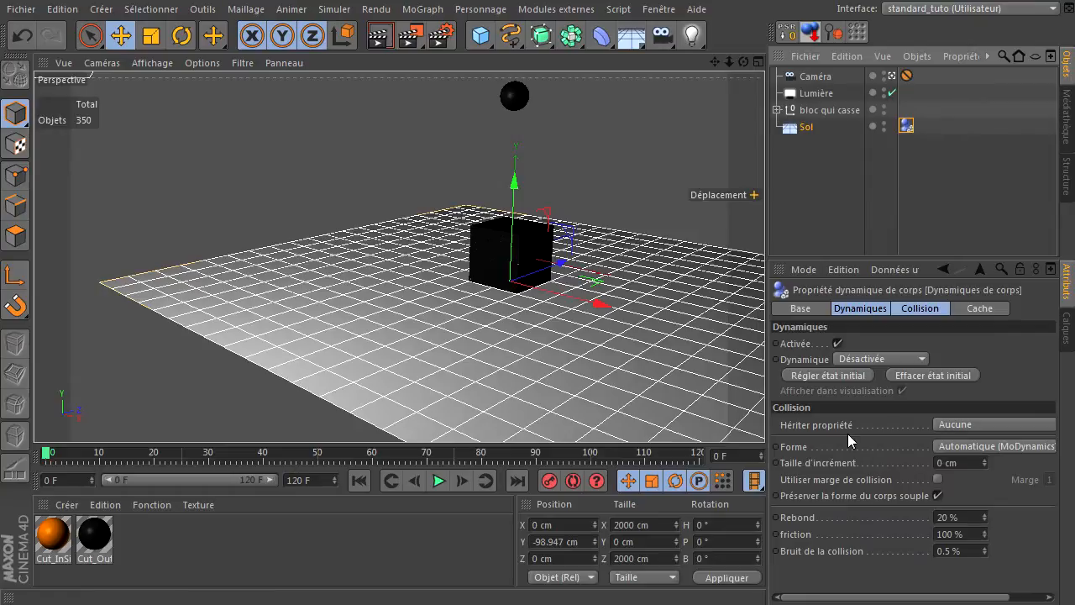
pyautogui.click(842, 146)
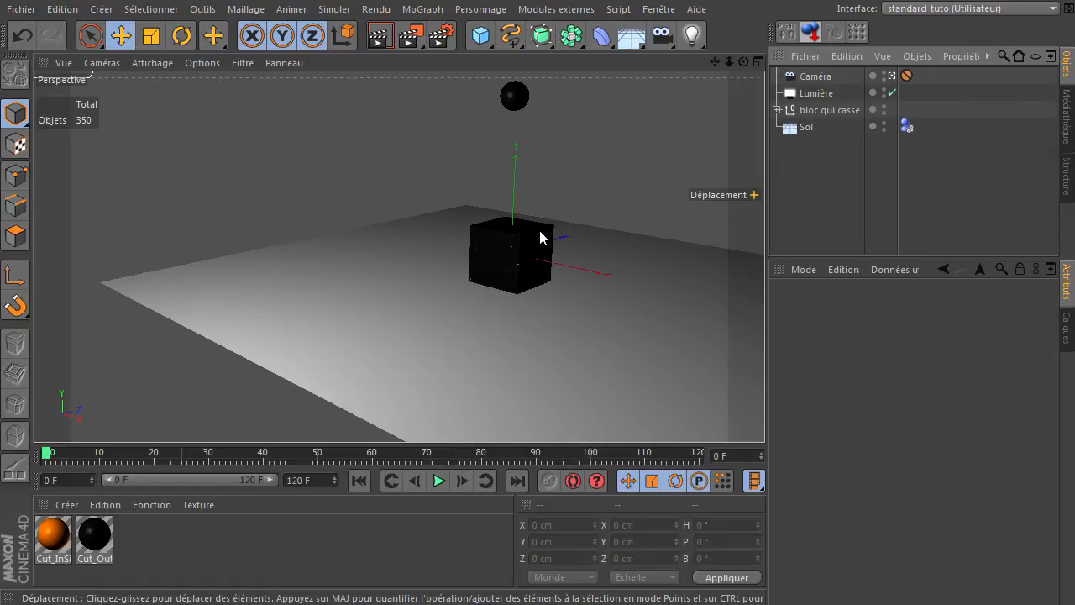
# - Play the simulation up to about frame 49 and examine the fractures and pieces inside the "bloc qui casse" group one by one
pyautogui.click(437, 480)
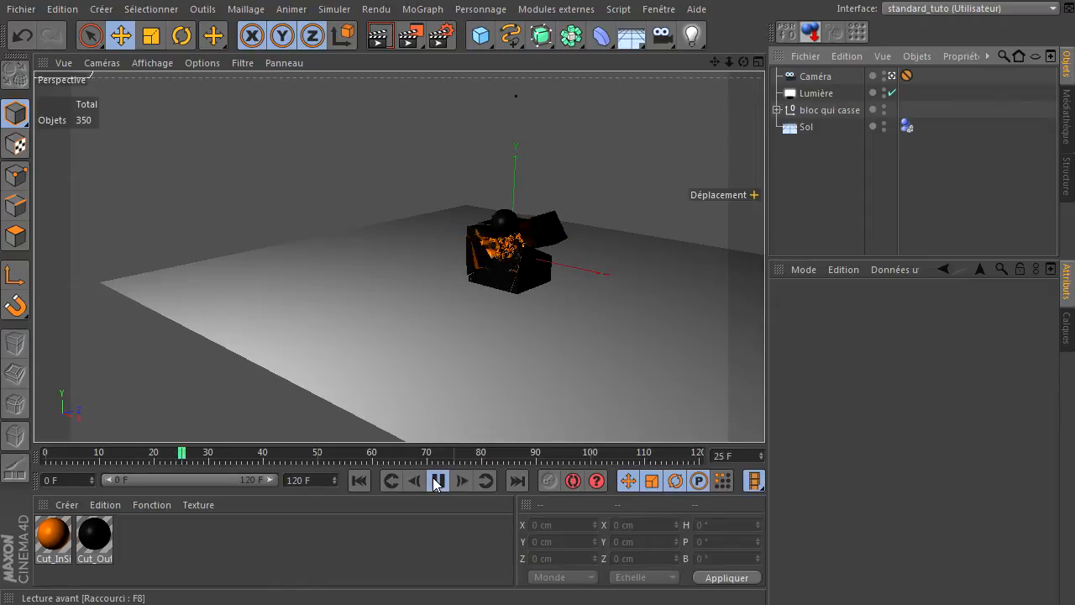
pyautogui.click(437, 480)
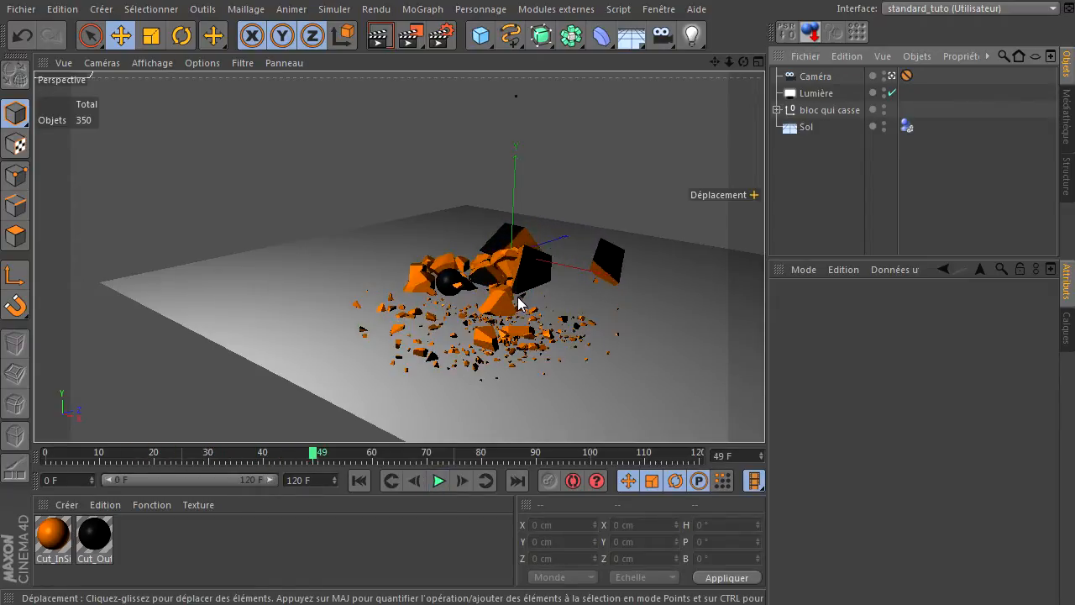
pyautogui.click(777, 110)
pyautogui.click(823, 127)
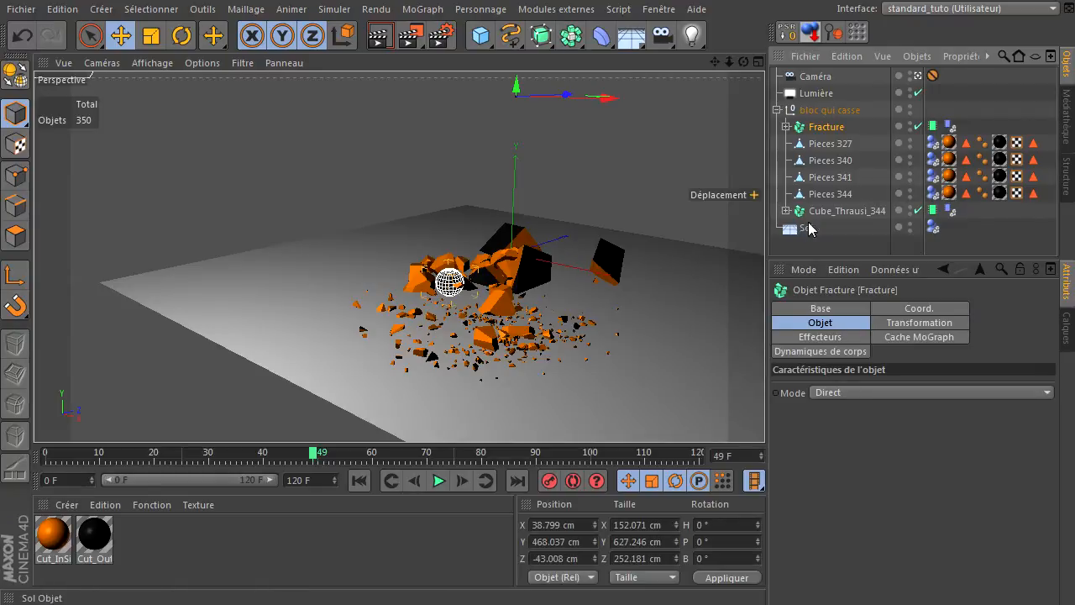
pyautogui.click(472, 285)
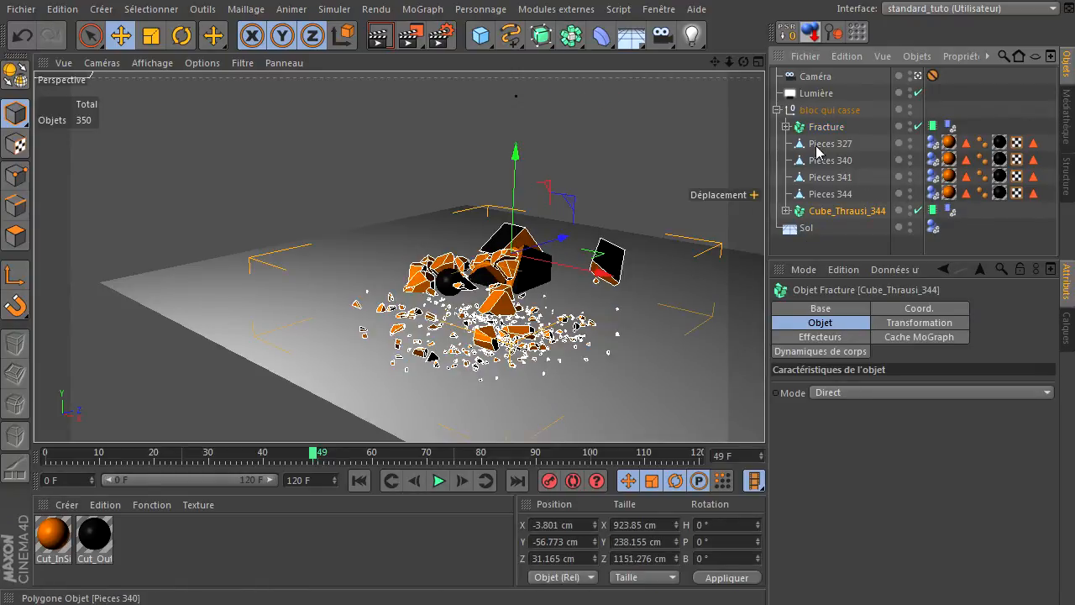
pyautogui.click(826, 144)
pyautogui.click(814, 162)
pyautogui.click(810, 178)
pyautogui.click(807, 194)
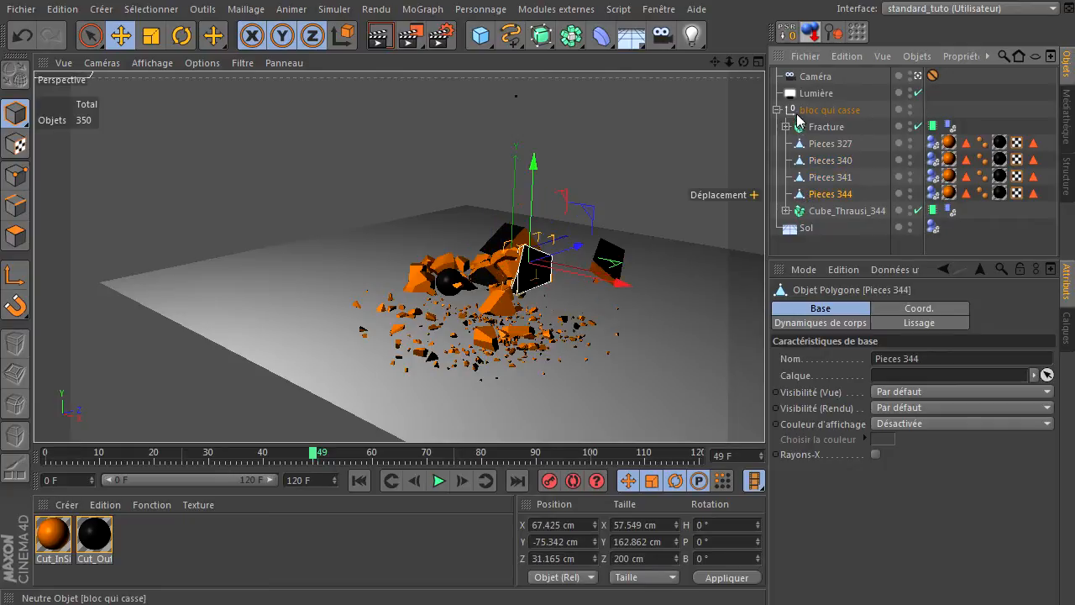
pyautogui.click(778, 110)
# - Leave the Caméra view for the free perspective view, frame the broken block closely, and rewind the animation to frame 0
pyautogui.click(814, 94)
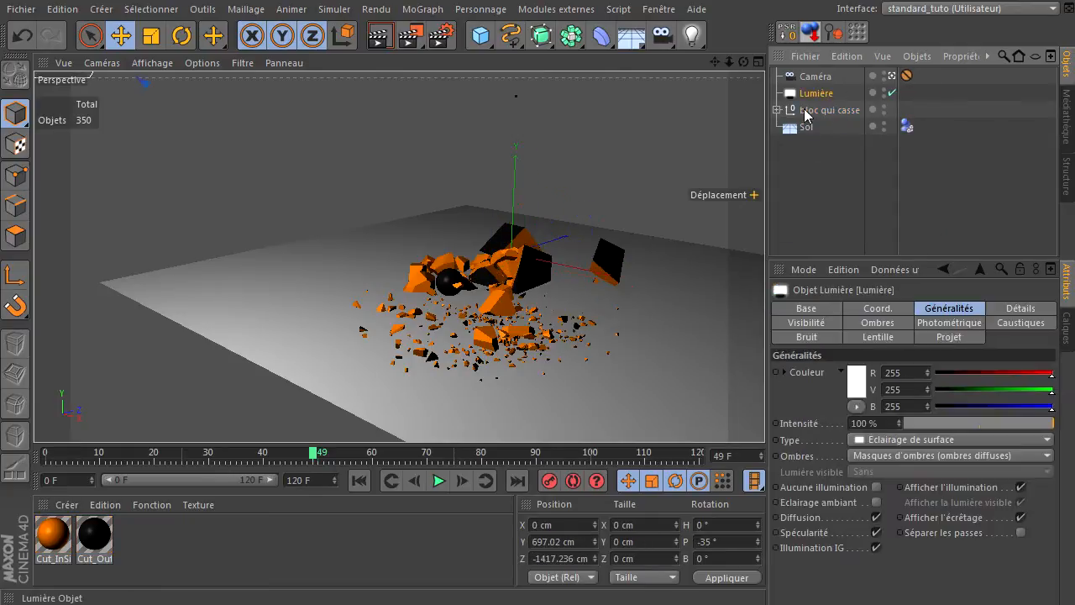
pyautogui.click(891, 76)
pyautogui.scroll(-3, 373, 273)
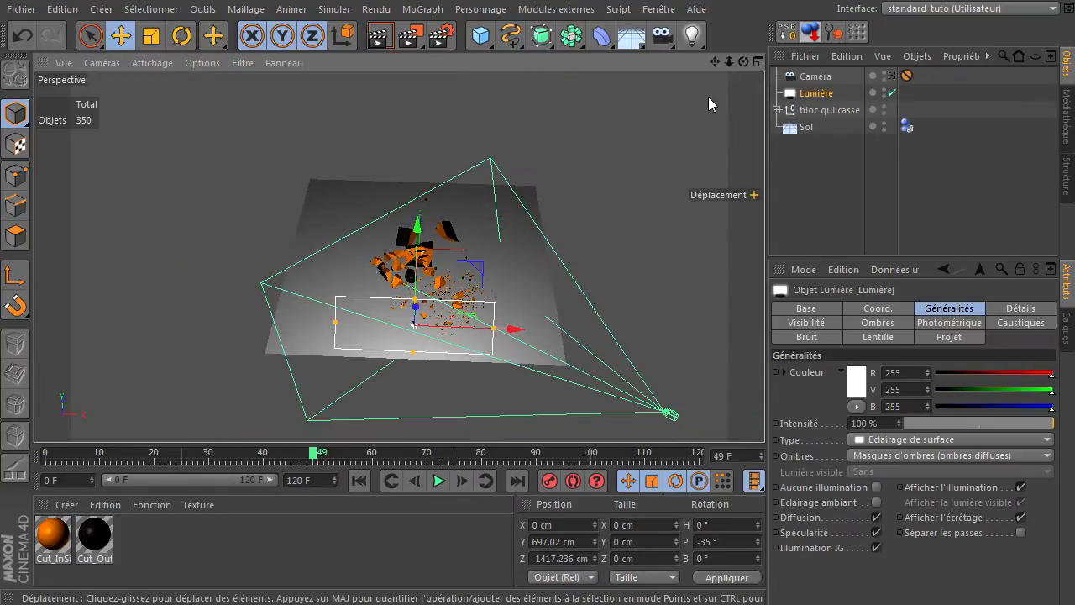
pyautogui.moveTo(764, 412)
pyautogui.mouseDown()
pyautogui.moveTo(740, 61)
pyautogui.moveTo(739, 400)
pyautogui.moveTo(767, 413)
pyautogui.moveTo(786, 406)
pyautogui.moveTo(734, 410)
pyautogui.moveTo(784, 408)
pyautogui.mouseUp()
pyautogui.click(760, 114)
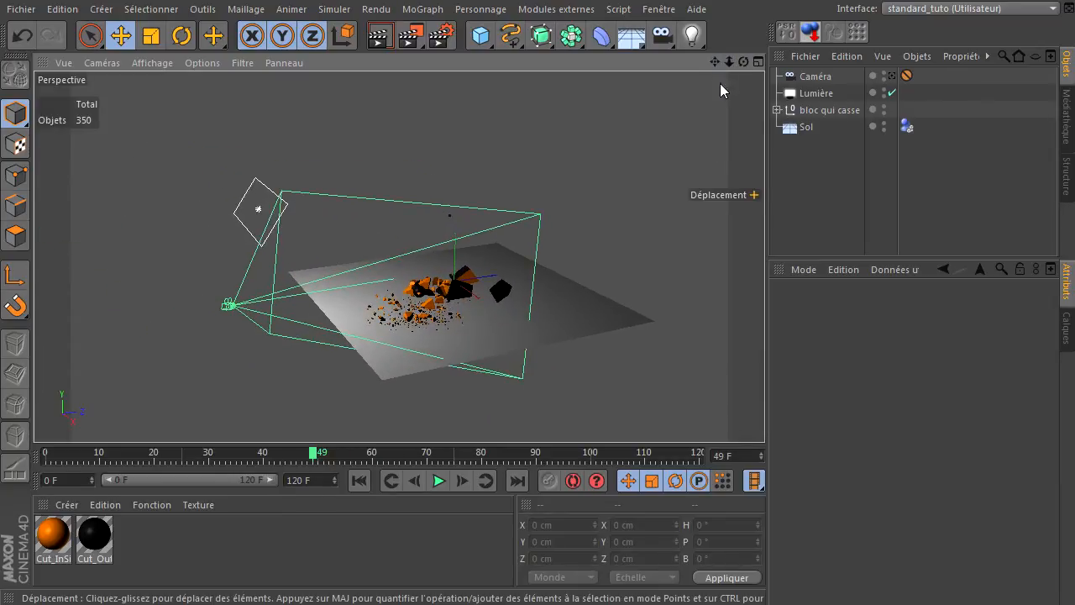
pyautogui.scroll(6, 424, 292)
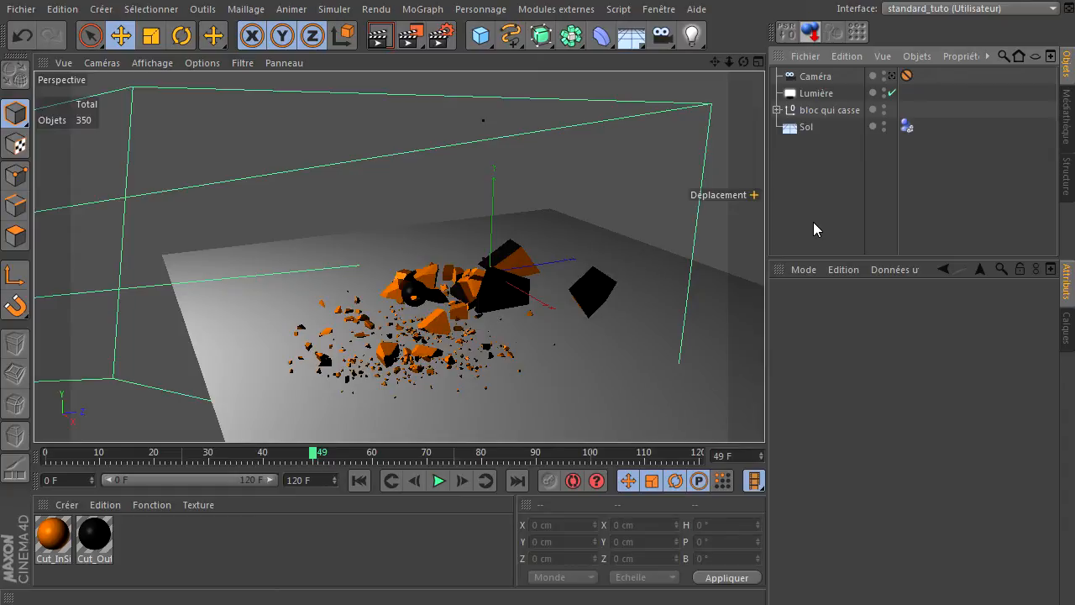
pyautogui.click(359, 480)
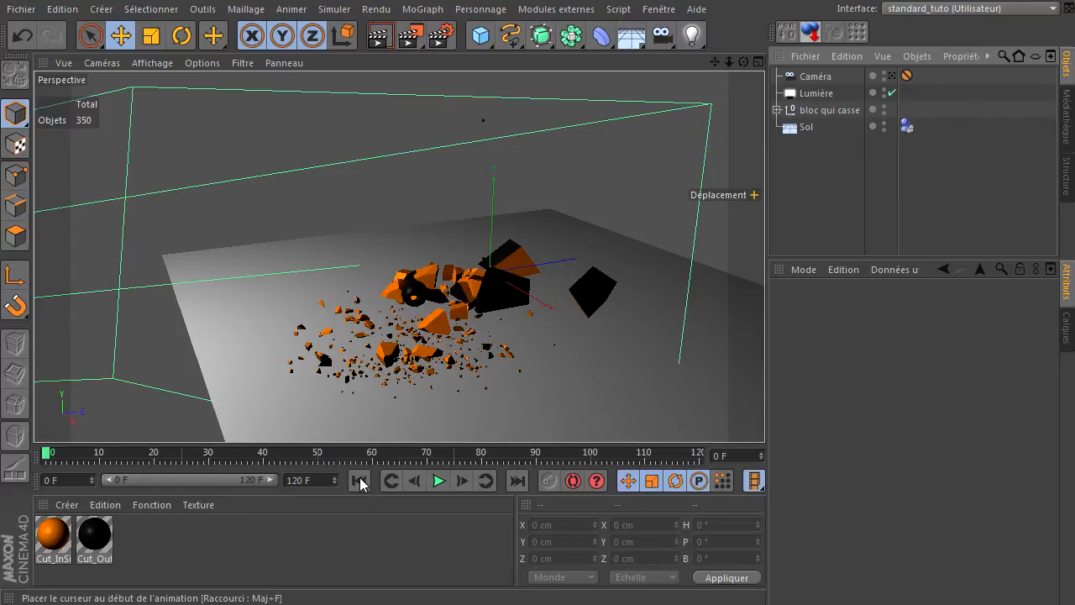
# - Detach the Particules commands as a floating palette and place it over an empty area of the viewport
pyautogui.click(340, 10)
pyautogui.moveTo(346, 74)
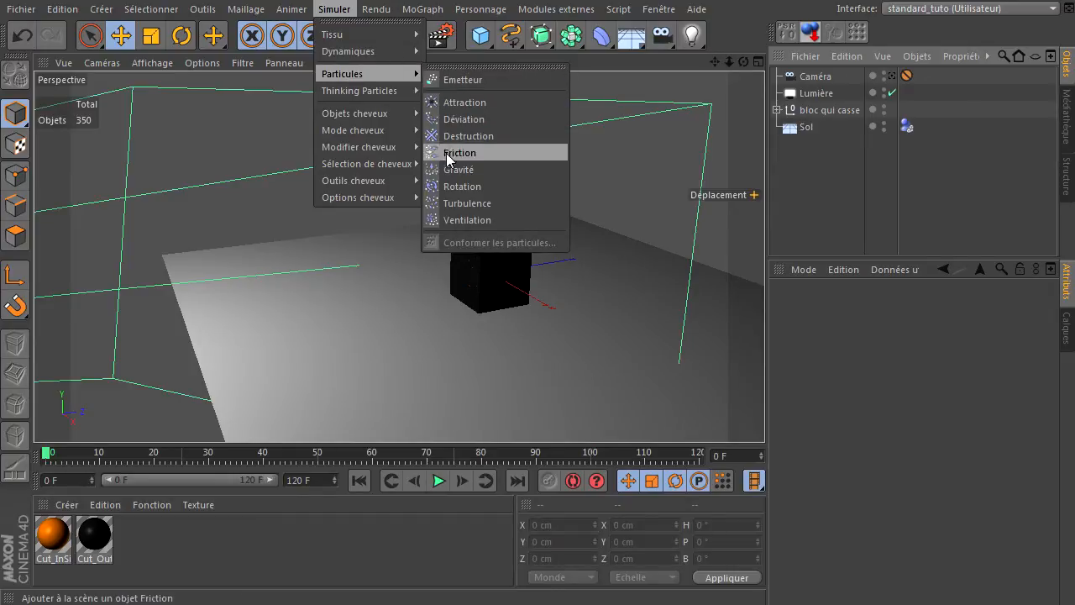
pyautogui.moveTo(416, 77)
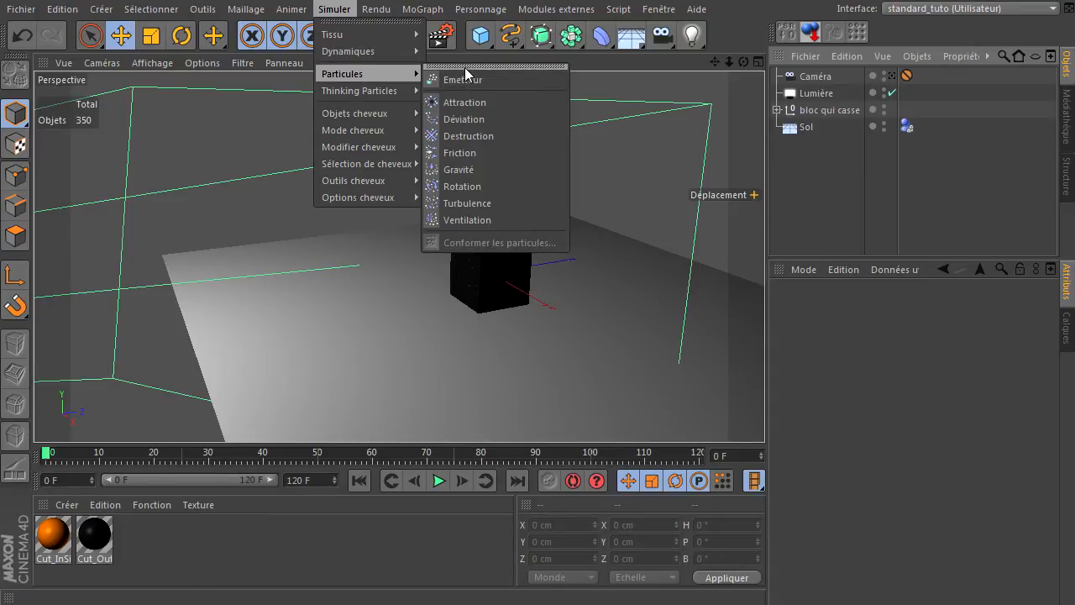
pyautogui.click(510, 68)
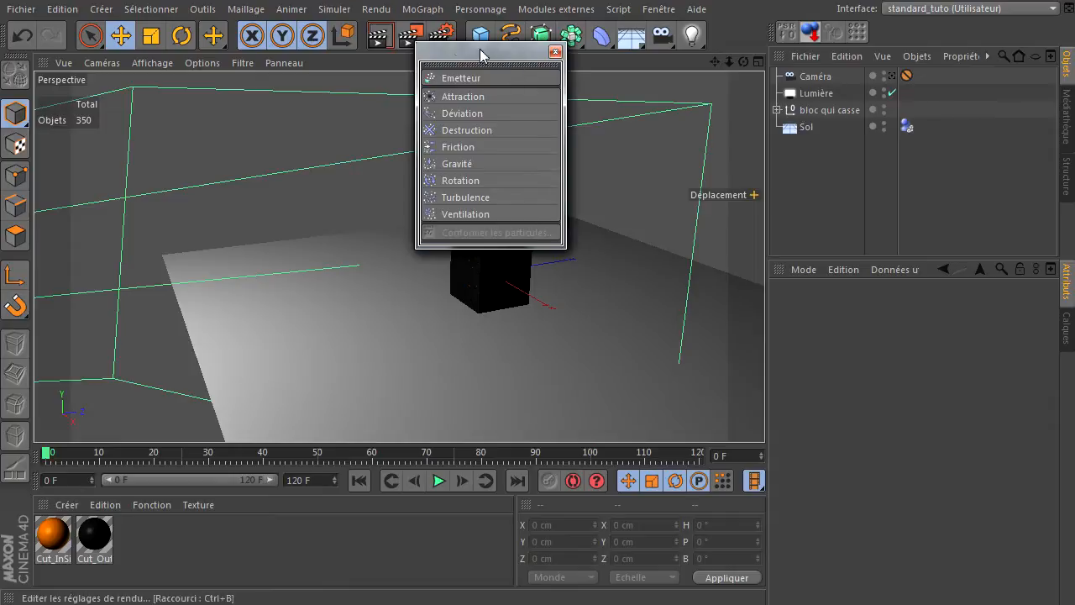
pyautogui.moveTo(471, 51); pyautogui.dragTo(181, 87)
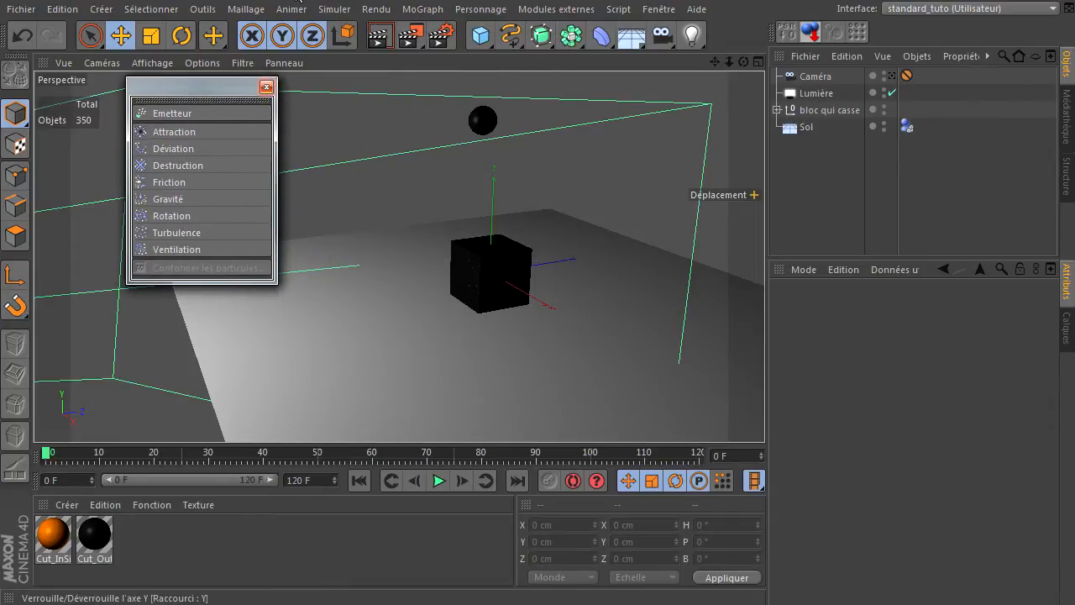
pyautogui.click(331, 10)
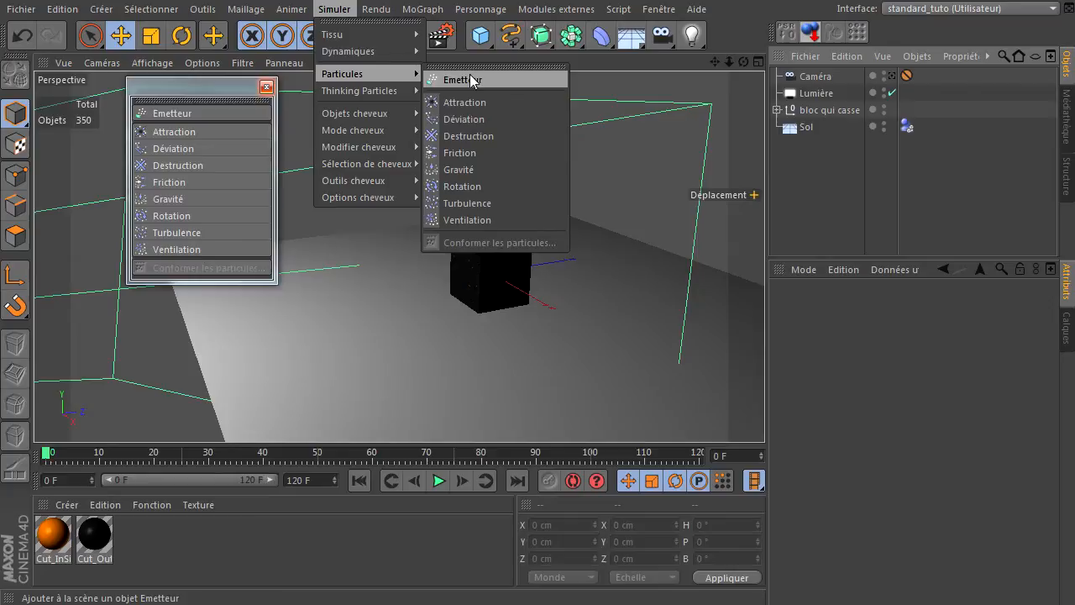
pyautogui.click(190, 93)
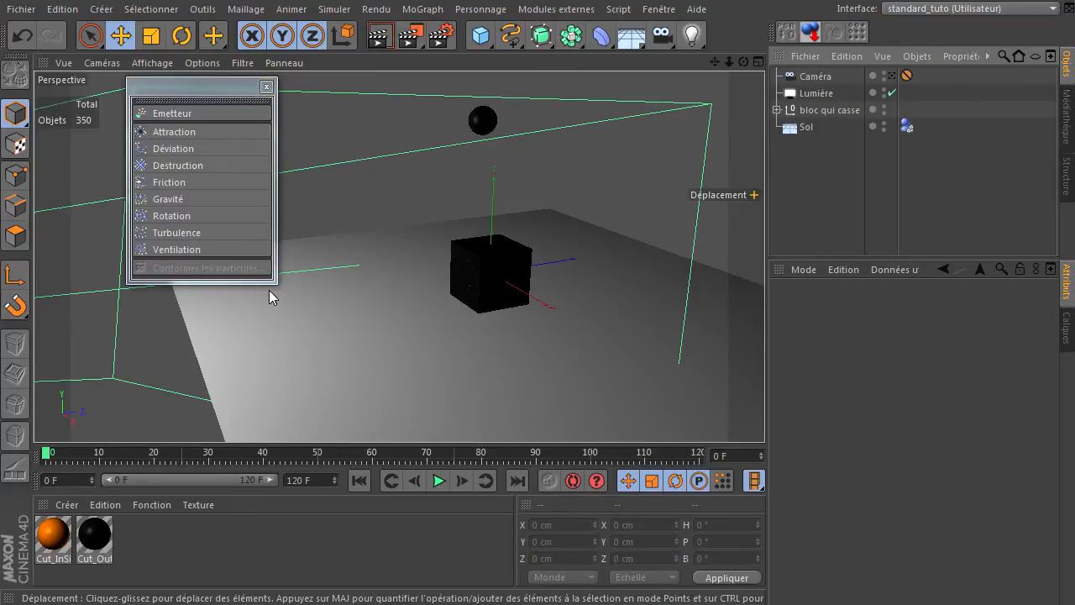
# - Set the particle palette's icons to large size and resize and reposition the palette so all its commands are visible
pyautogui.moveTo(274, 283); pyautogui.dragTo(337, 325)
pyautogui.rightClick(215, 137)
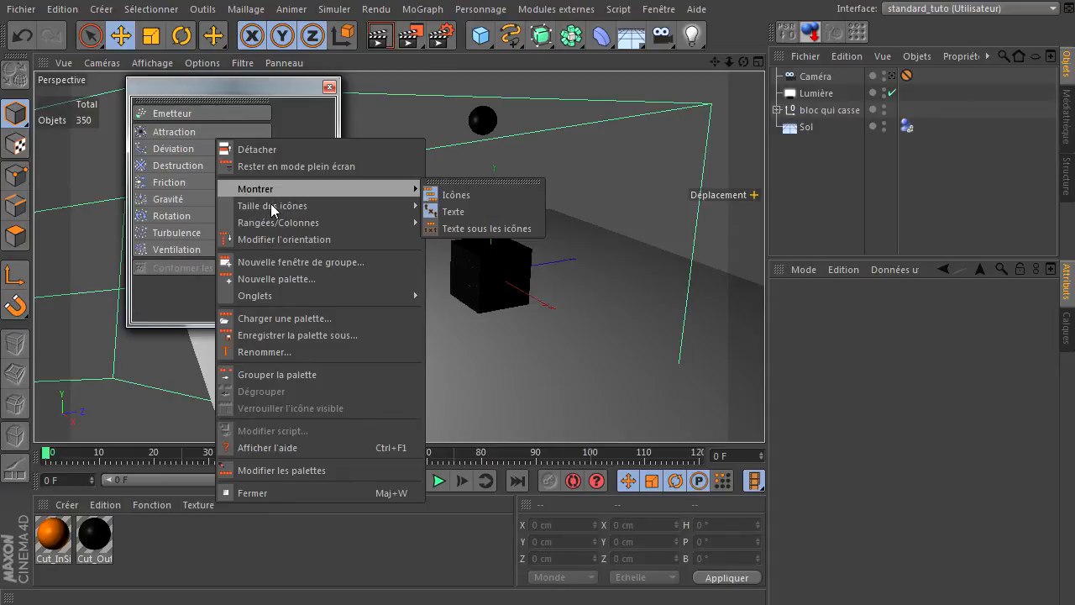
pyautogui.moveTo(304, 207)
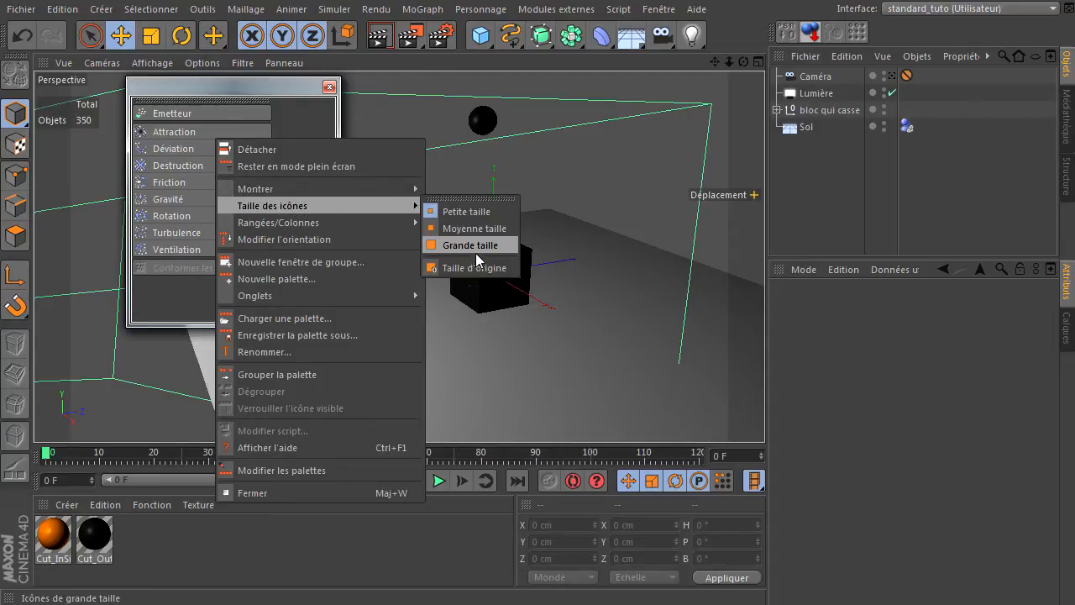
pyautogui.click(477, 249)
pyautogui.moveTo(338, 325); pyautogui.dragTo(294, 417)
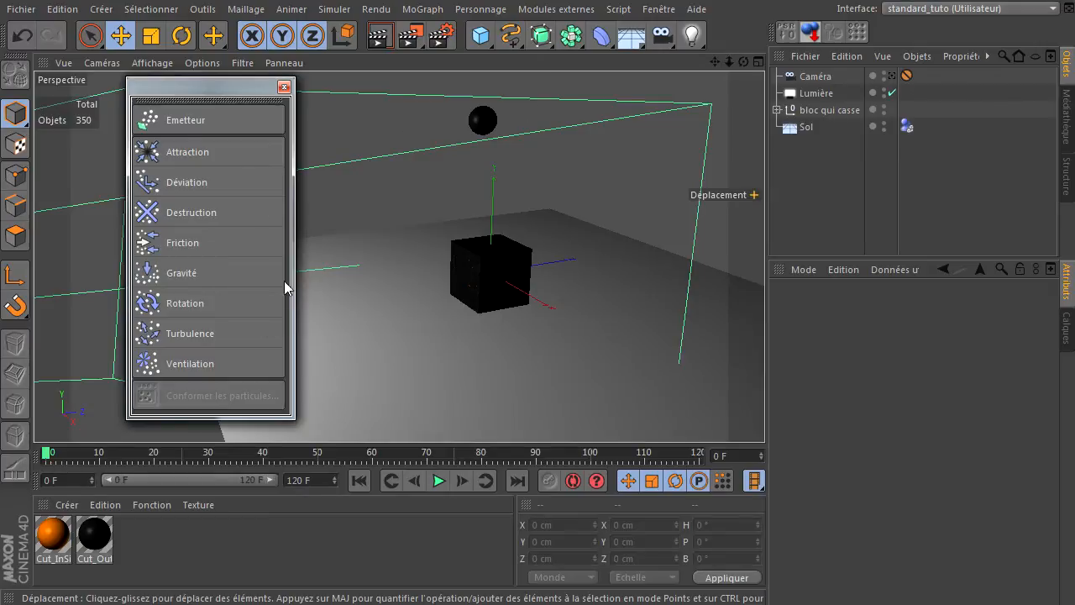
pyautogui.moveTo(163, 95); pyautogui.dragTo(194, 170)
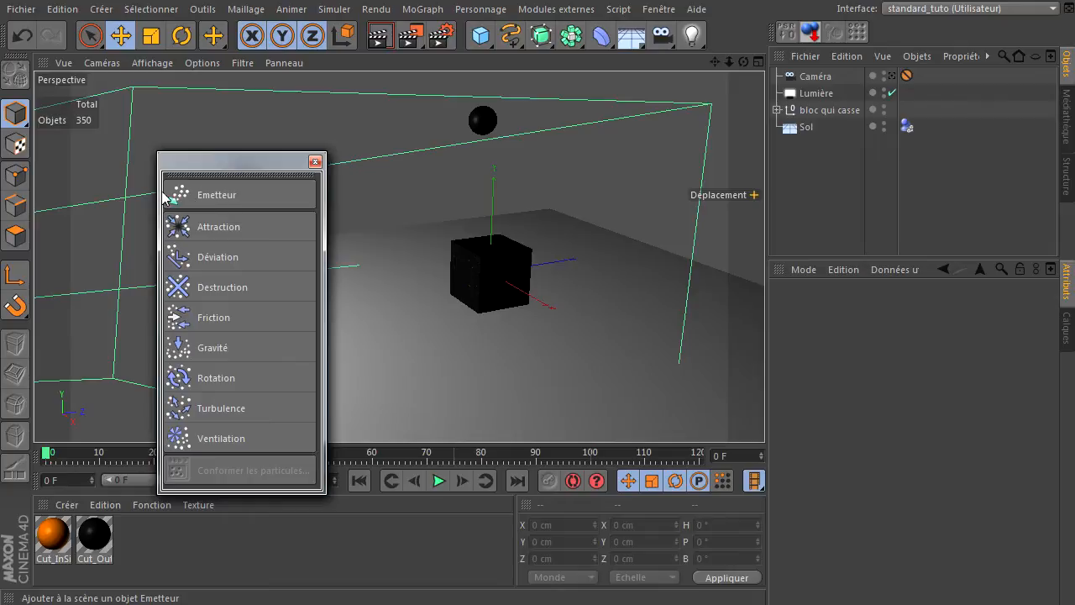
# - Add a particle emitter (Emetteur) to the scene and move the floating particle palette away from the viewport
pyautogui.click(193, 197)
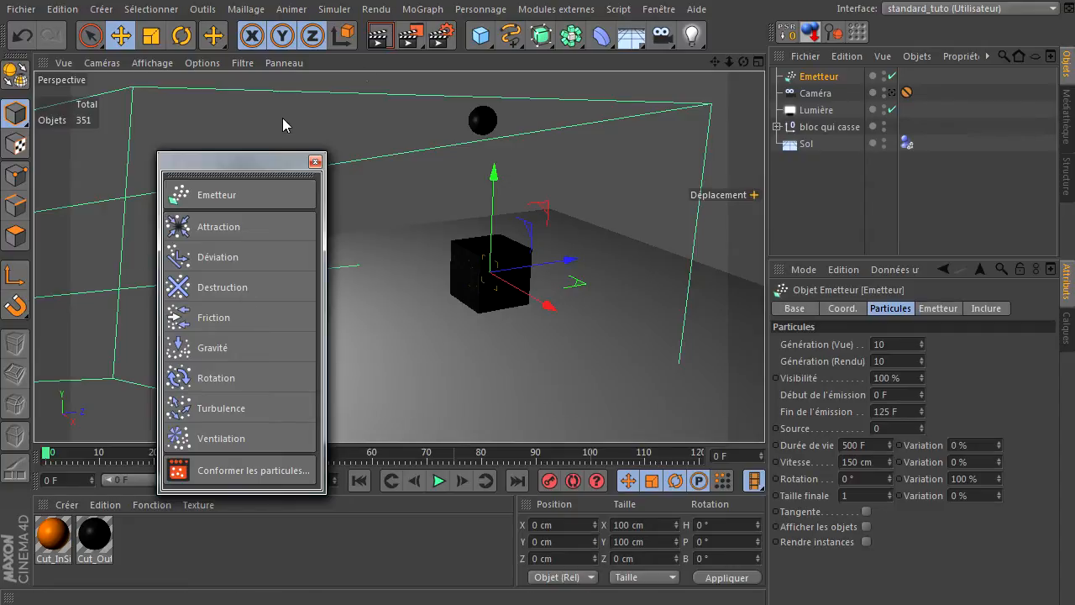
pyautogui.click(343, 11)
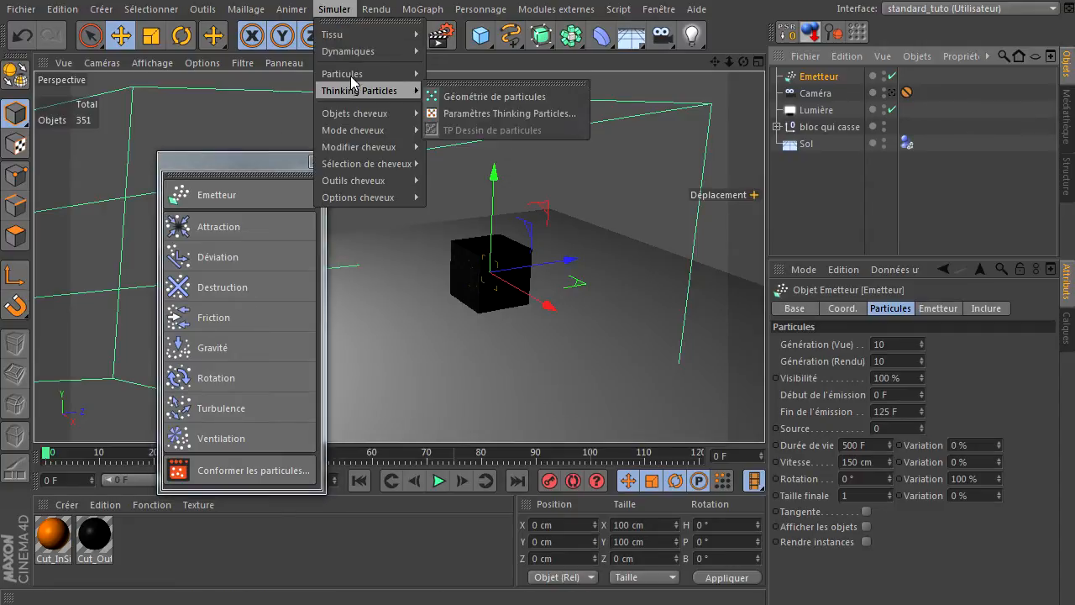
pyautogui.click(729, 26)
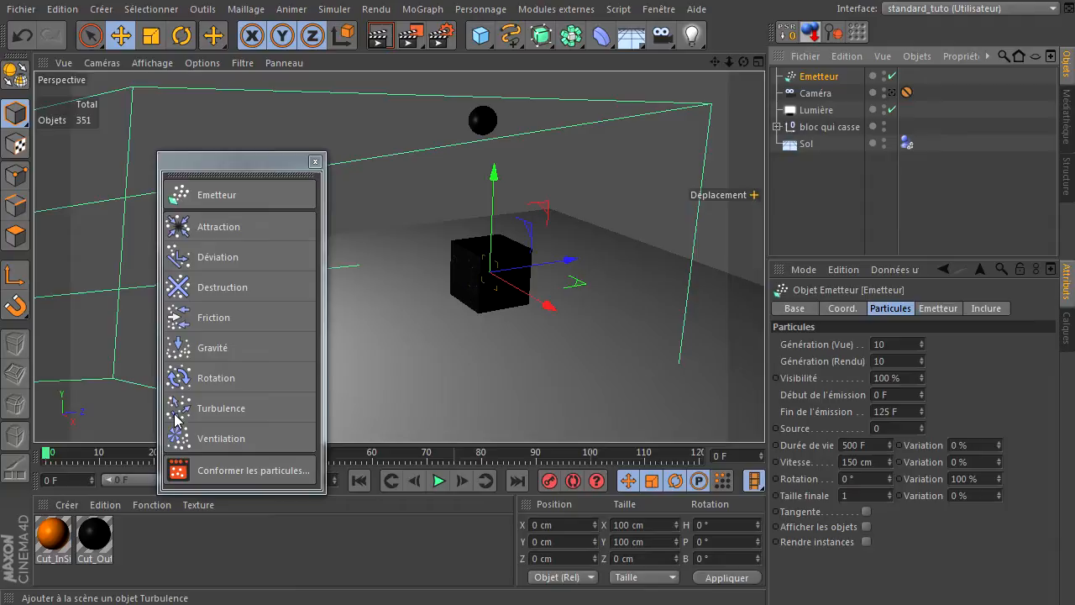
pyautogui.moveTo(207, 167); pyautogui.dragTo(1074, 369)
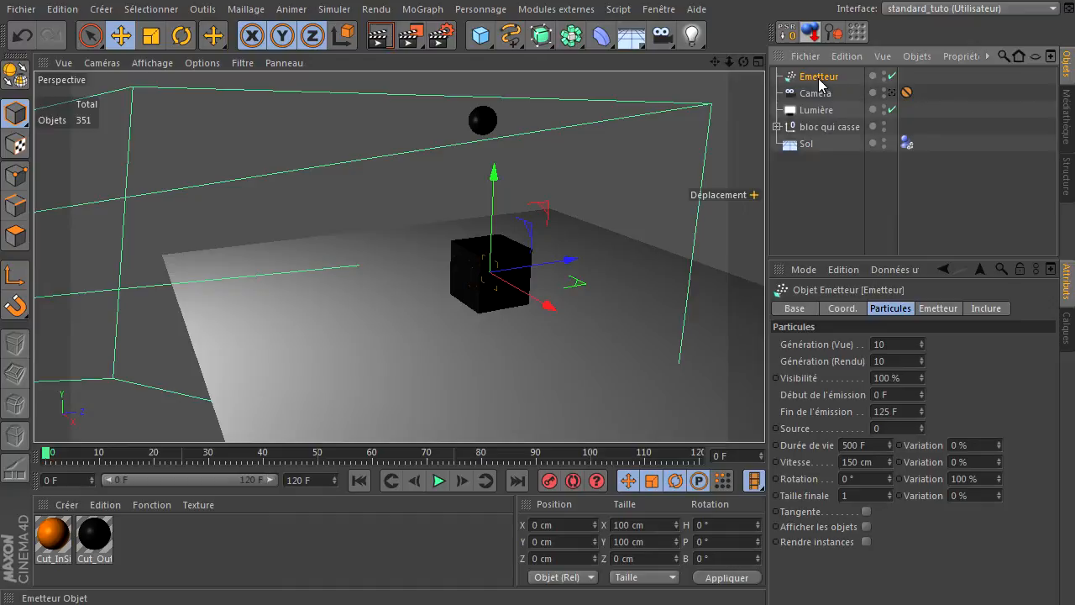
# - Rename the particle emitter as "poussiere"
pyautogui.doubleClick(820, 78)
pyautogui.write('poussiere')
pyautogui.press('Return')
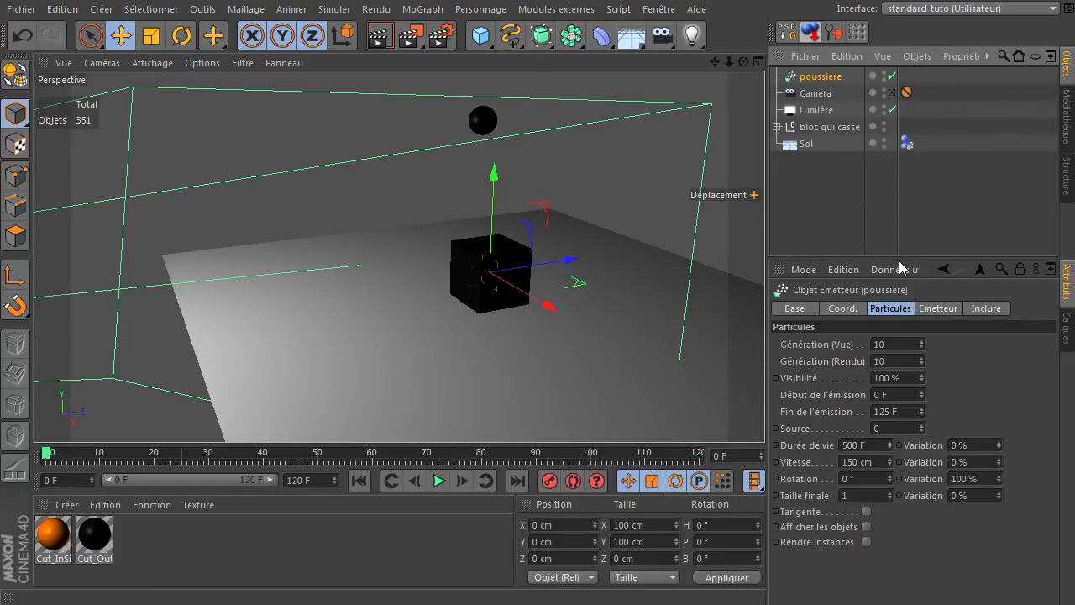
# - Display the poussiere emitter's Particules and Emetteur settings together and enlarge the attributes area to fit them all
pyautogui.moveTo(899, 257); pyautogui.dragTo(905, 209)
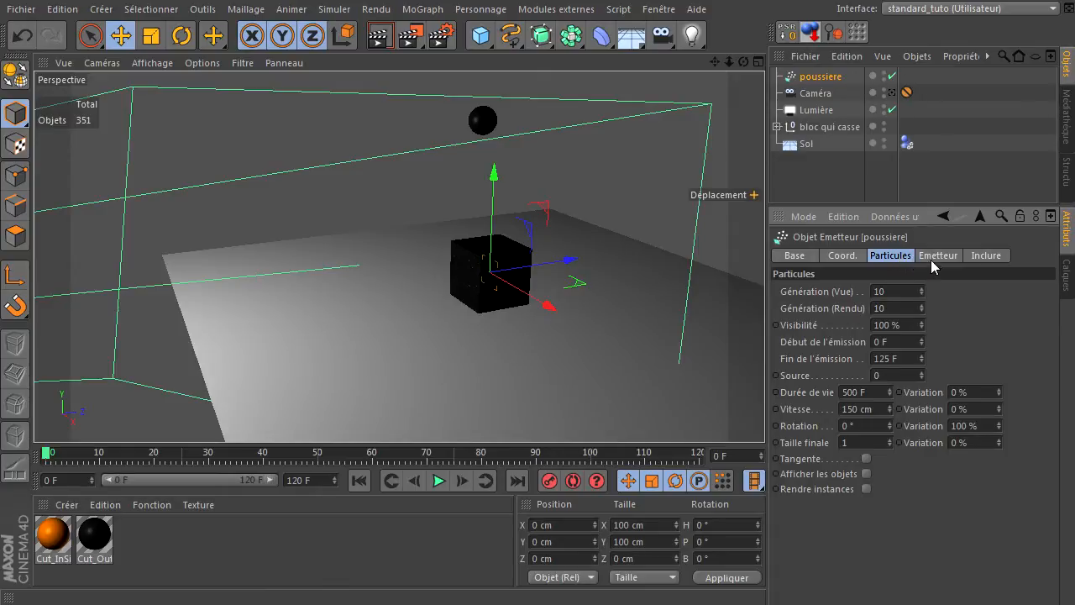
pyautogui.click(930, 257)
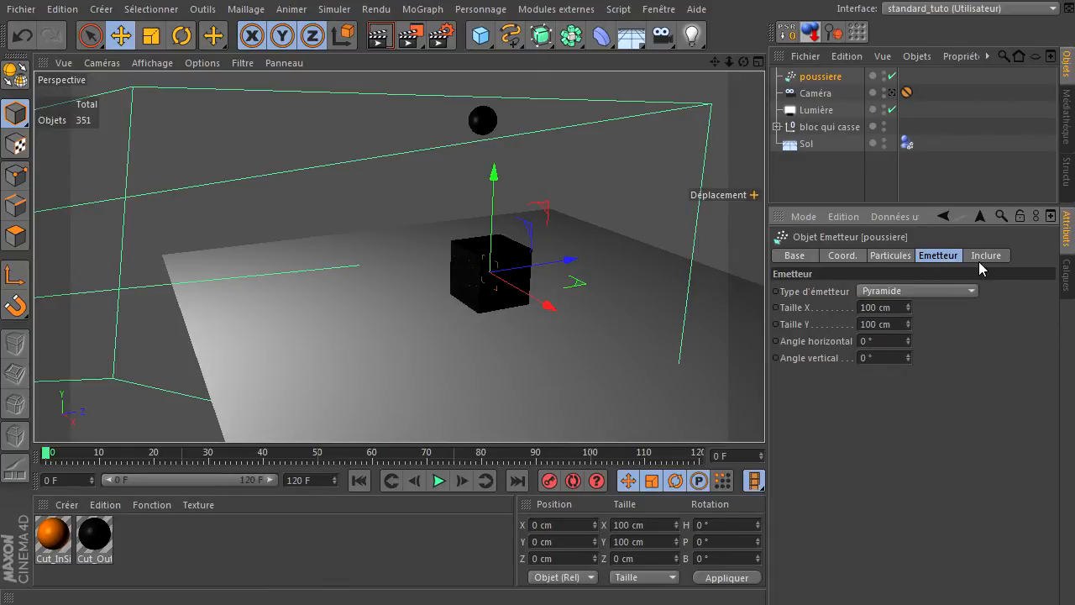
pyautogui.click(882, 257)
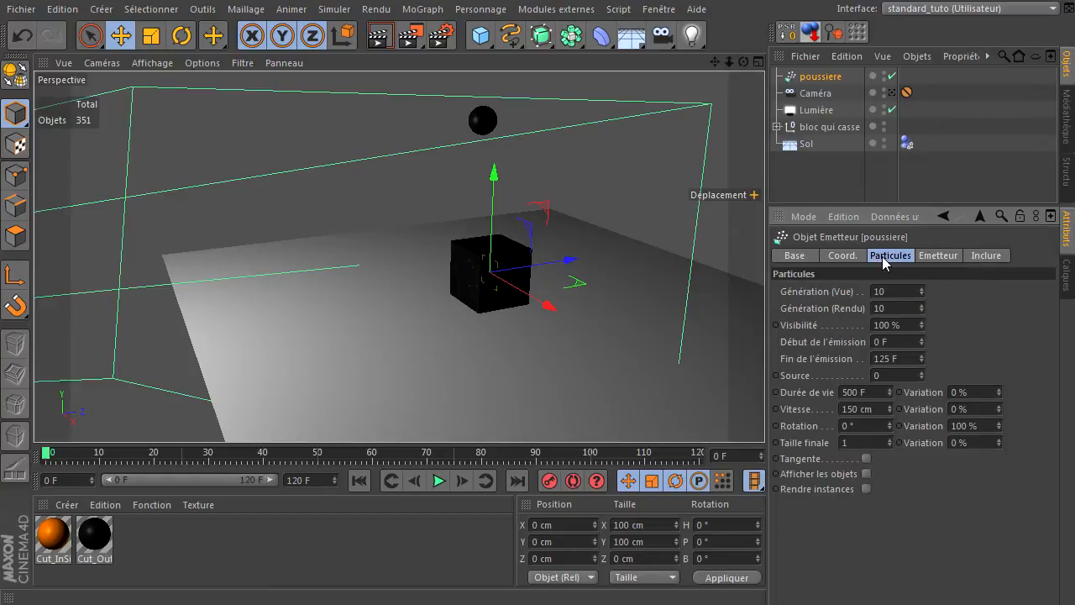
pyautogui.keyDown('shift'); pyautogui.click(952, 258); pyautogui.keyUp('shift')
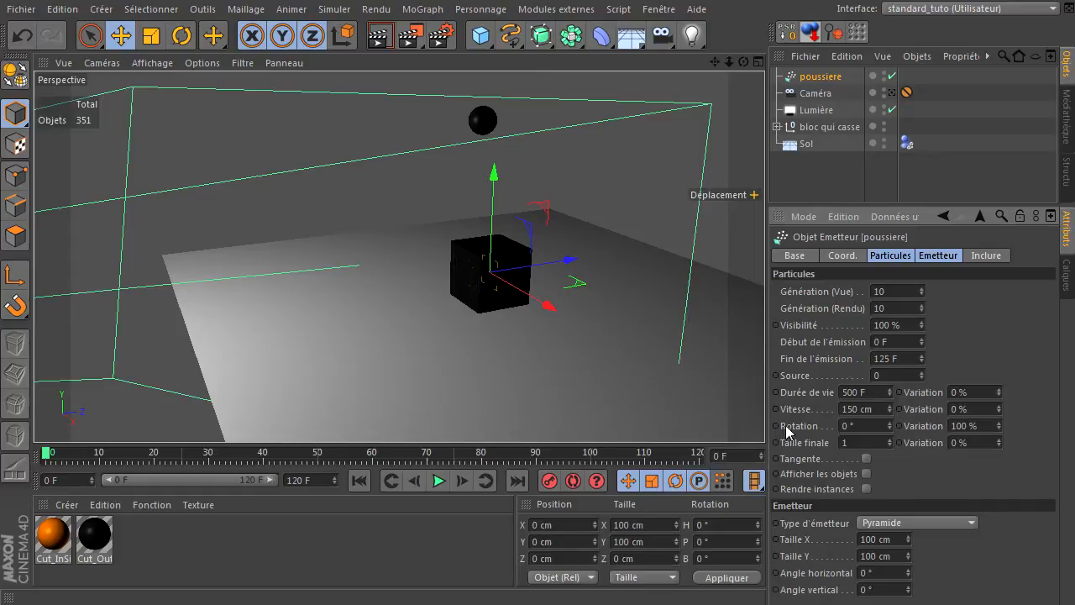
pyautogui.moveTo(814, 204); pyautogui.dragTo(811, 165)
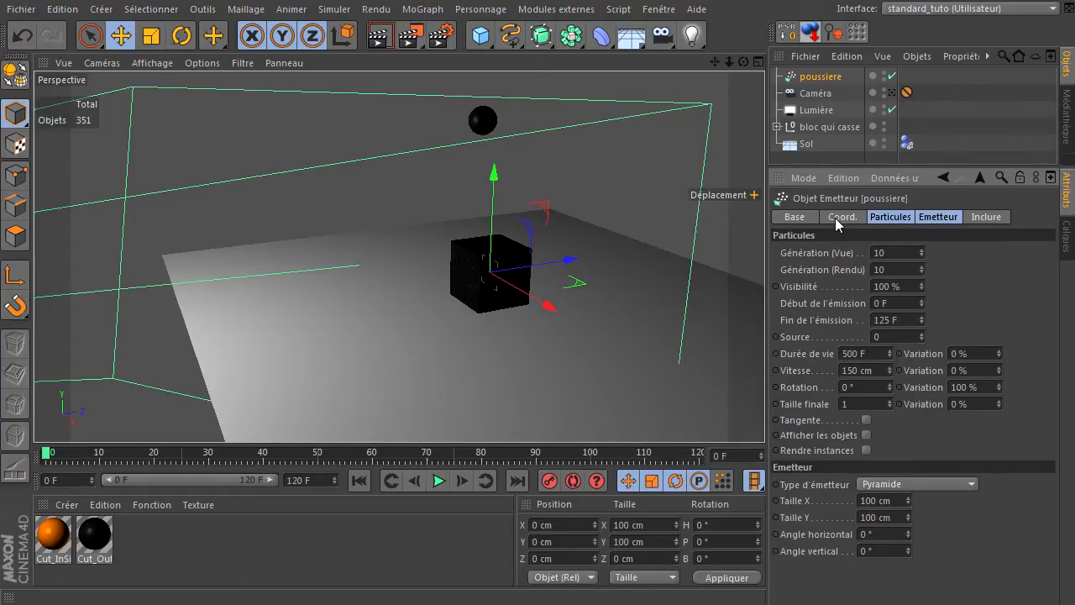
# - Browse the poussiere emitter's Coord., Particules, Emetteur and Inclure settings, ending with Particules and Emetteur displayed together
pyautogui.click(869, 158)
pyautogui.click(794, 79)
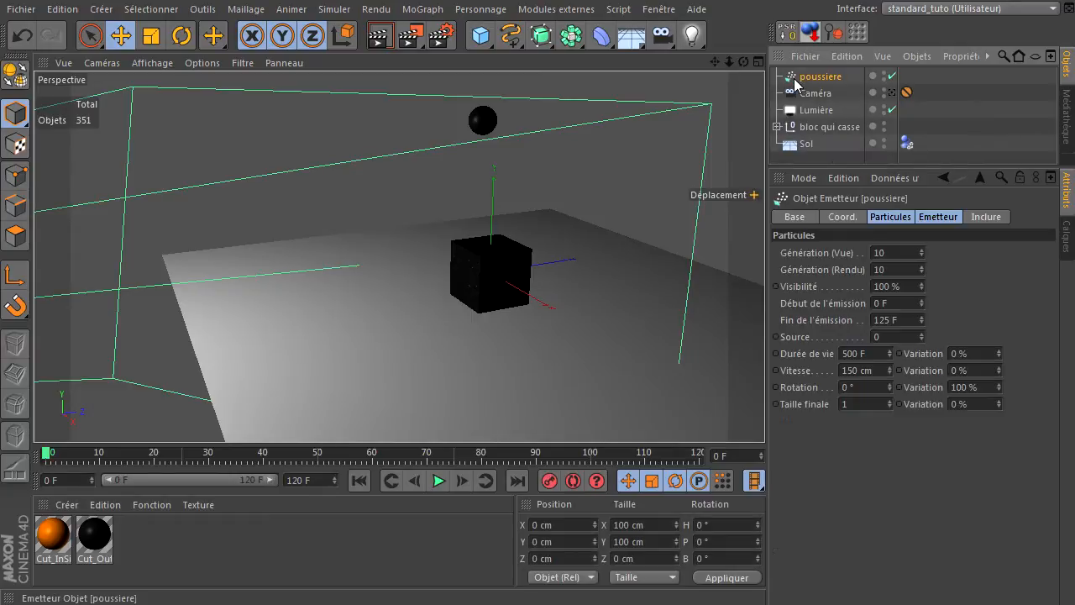
pyautogui.click(860, 219)
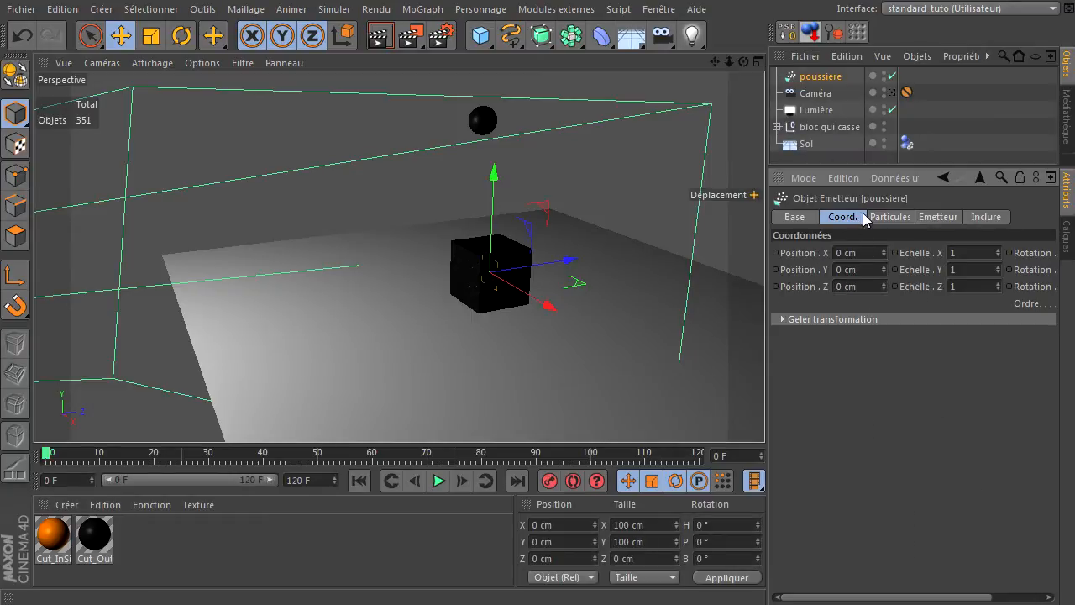
pyautogui.click(882, 220)
pyautogui.click(933, 220)
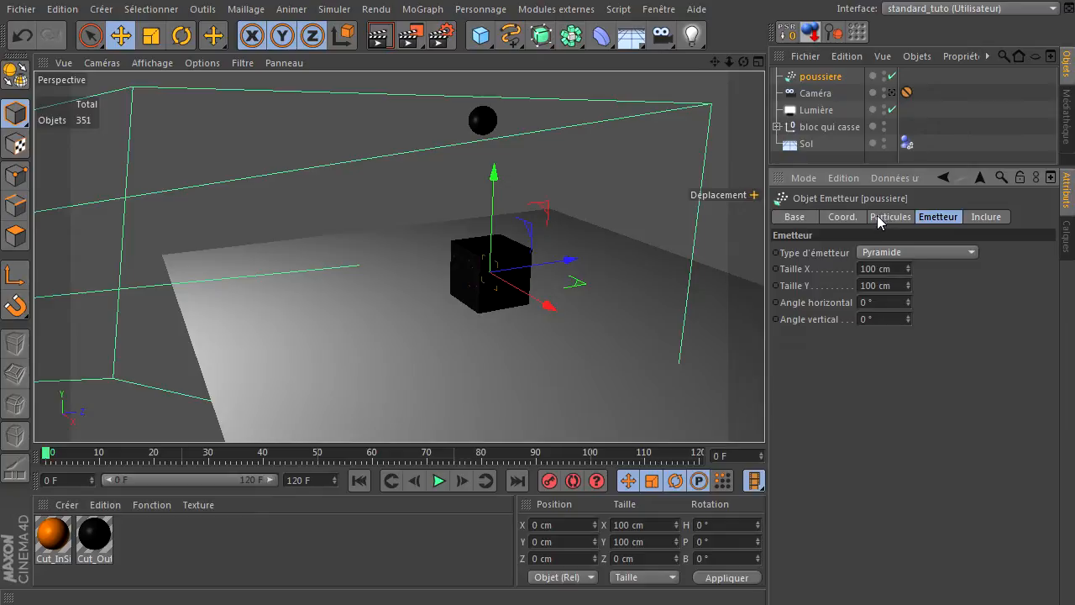
pyautogui.click(882, 220)
pyautogui.keyDown('shift'); pyautogui.click(937, 217); pyautogui.keyUp('shift')
pyautogui.keyDown('shift'); pyautogui.click(988, 216); pyautogui.keyUp('shift')
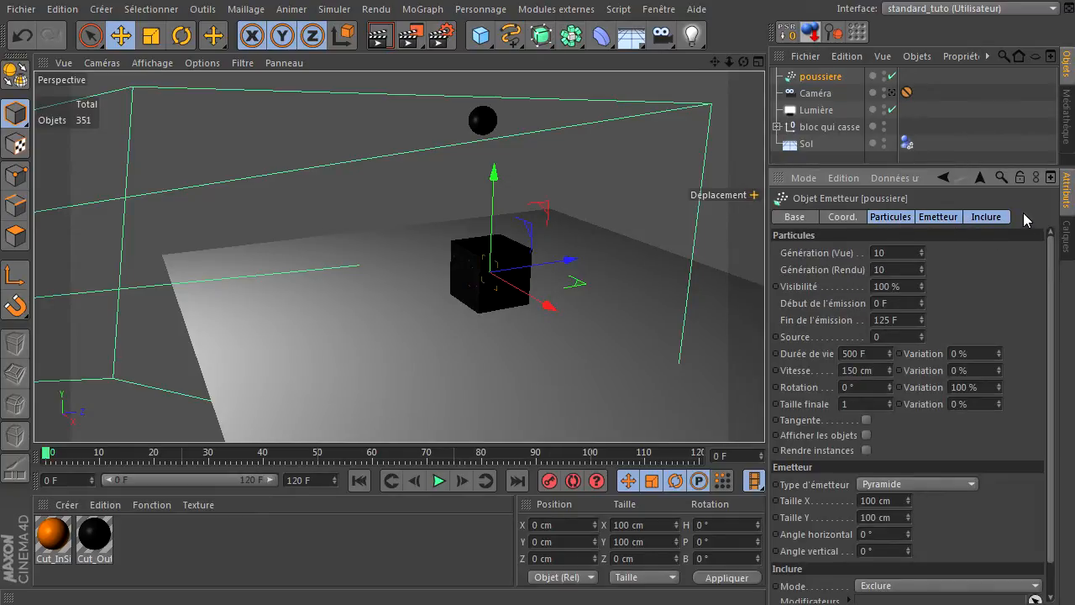
pyautogui.click(959, 219)
pyautogui.click(890, 217)
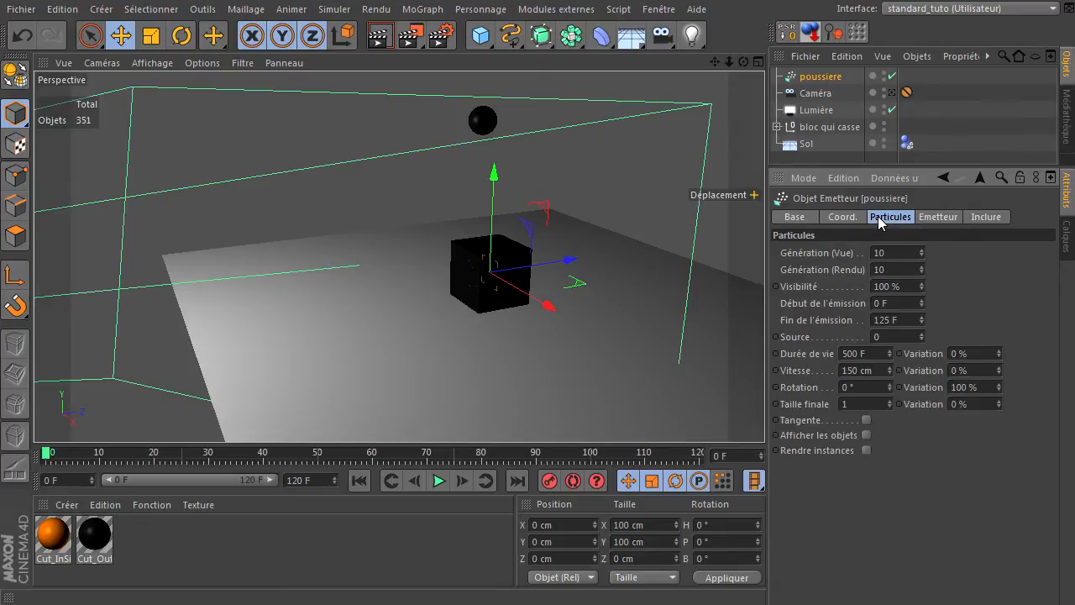
pyautogui.keyDown('shift'); pyautogui.click(945, 219); pyautogui.keyUp('shift')
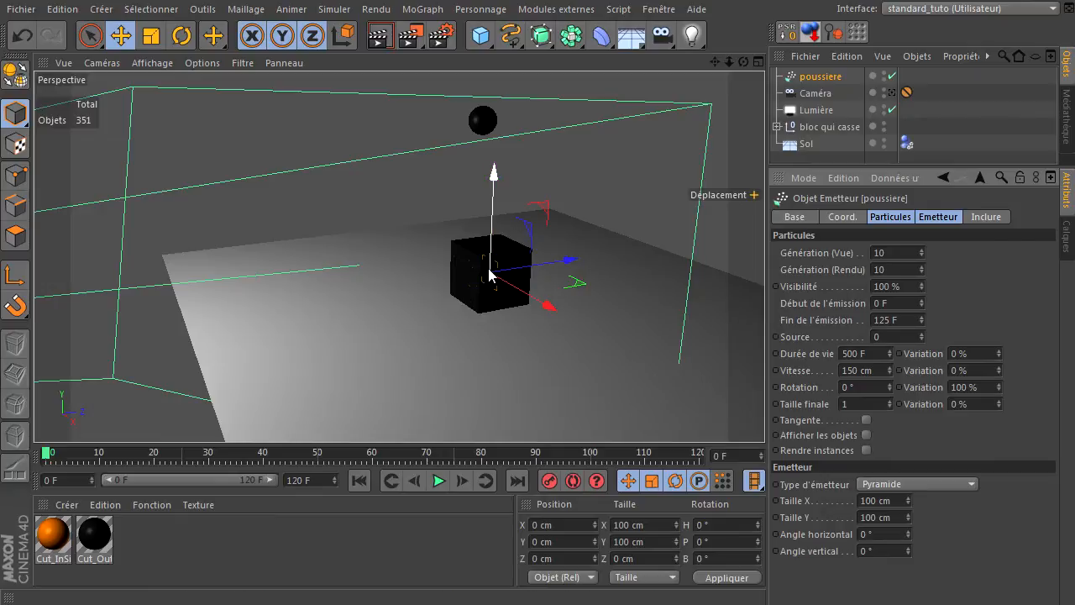
# - Play the animation to frame 52 and rotate the poussiere emitter to a pitch (P) of 150°
pyautogui.click(439, 480)
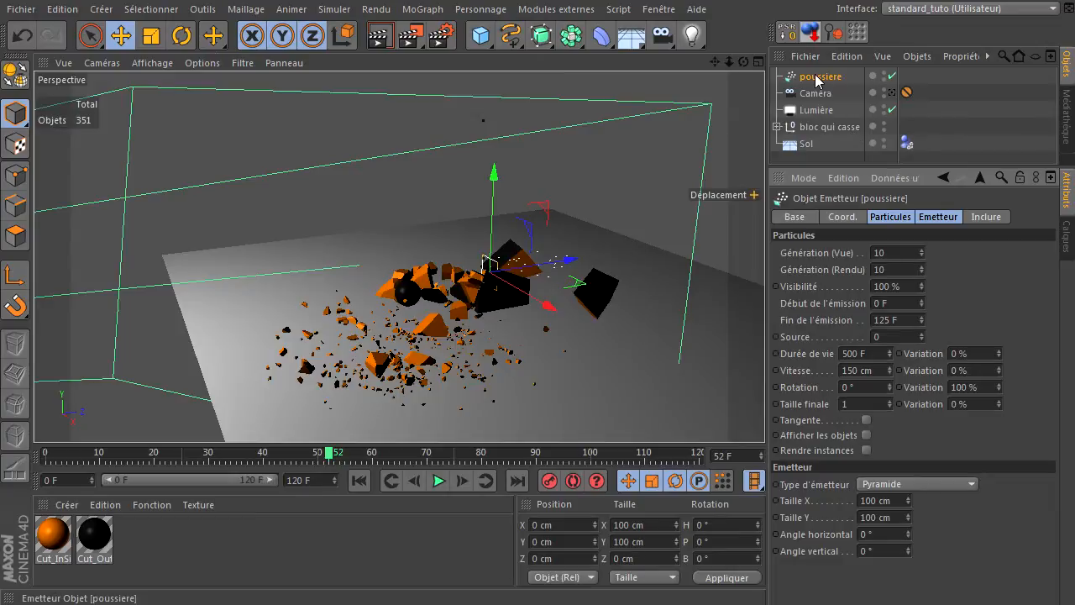
pyautogui.click(181, 36)
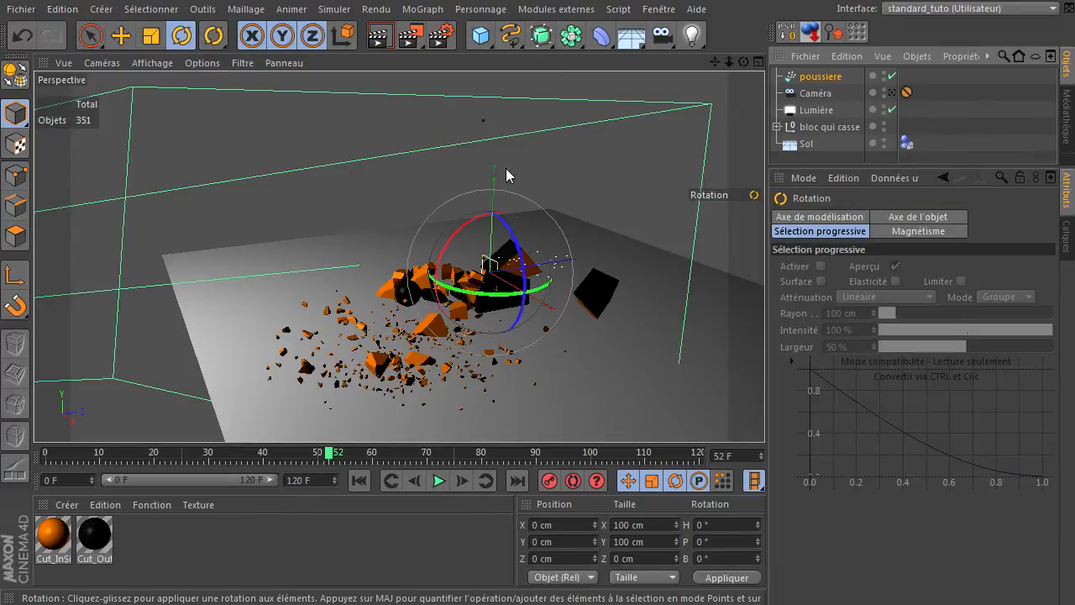
pyautogui.moveTo(470, 227); pyautogui.dragTo(478, 368)
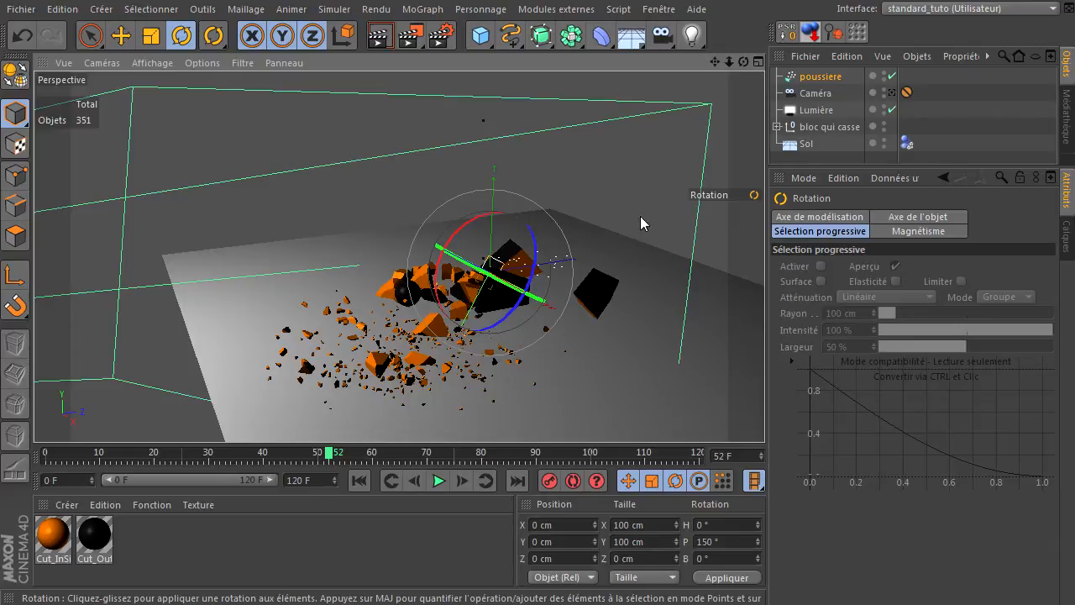
pyautogui.click(90, 35)
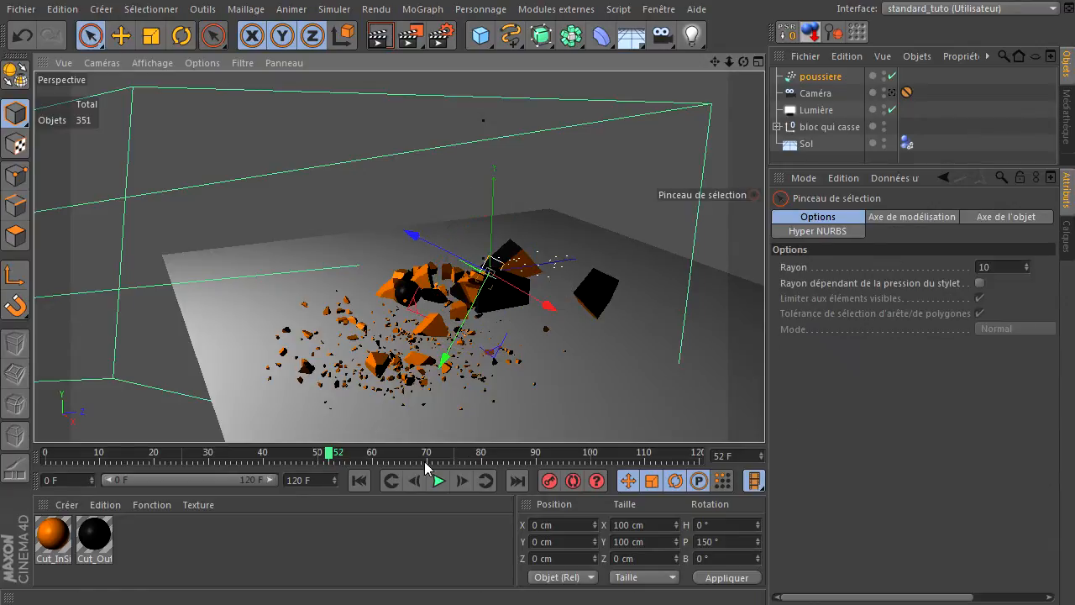
# - Replay the animation from the start to frame 87 and examine the direction of the emitted particles around the broken block
pyautogui.click(360, 480)
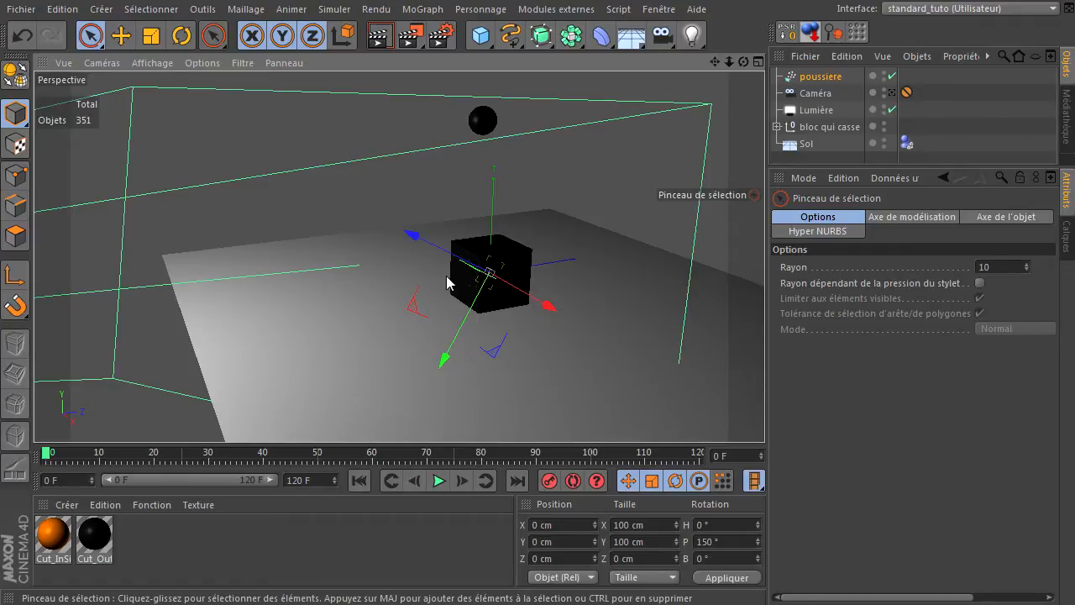
pyautogui.click(437, 480)
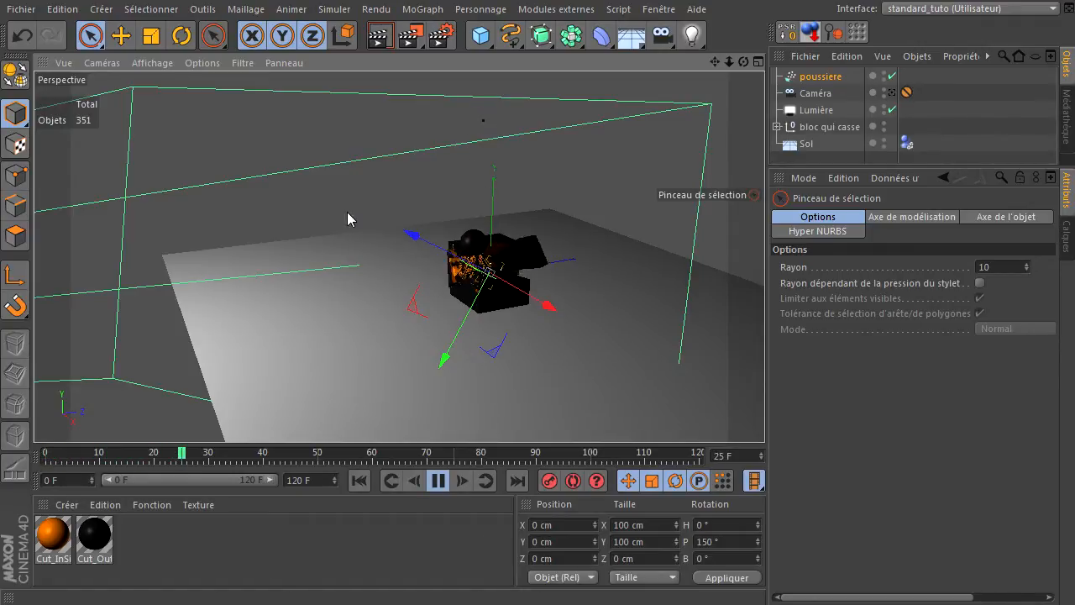
pyautogui.click(438, 480)
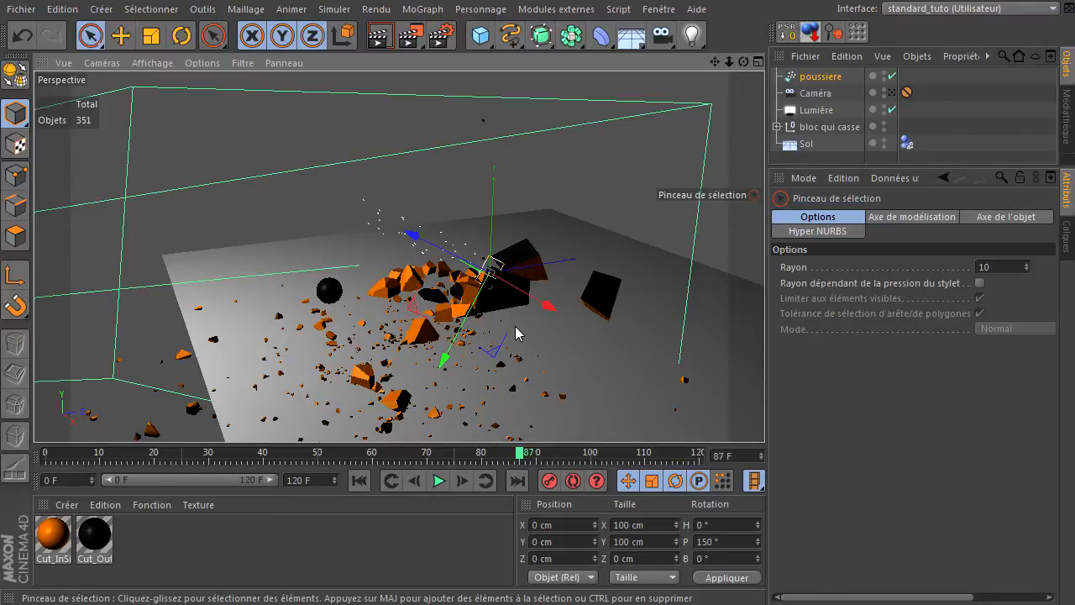
pyautogui.scroll(5, 517, 326)
pyautogui.moveTo(714, 62); pyautogui.dragTo(736, 108)
pyautogui.scroll(1, 432, 298)
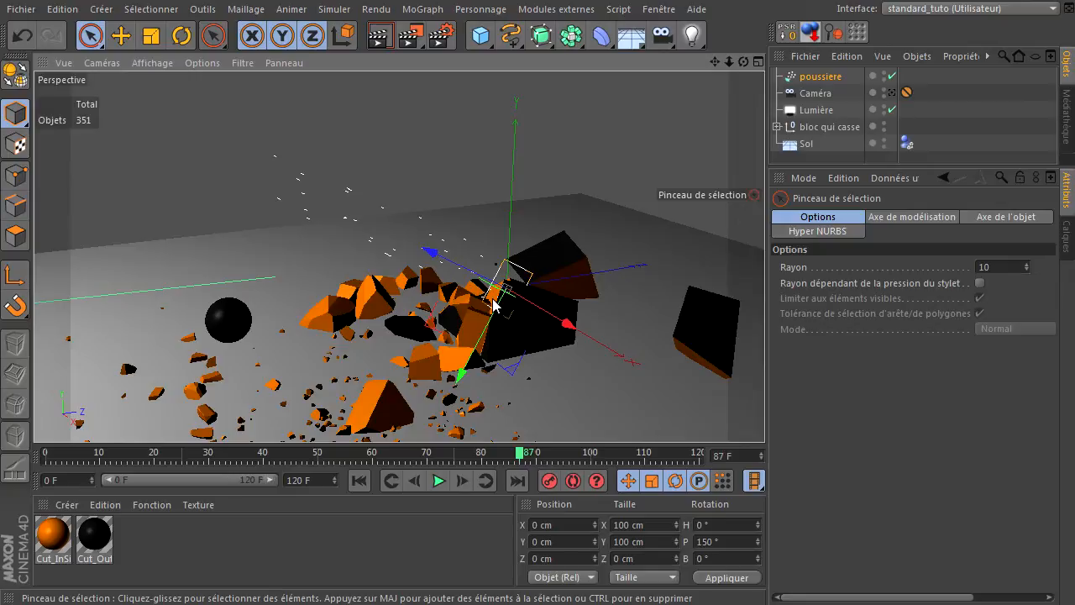
# - Set the poussiere emitter's Génération (Vue) and Génération (Rendu) both to 100
pyautogui.click(827, 77)
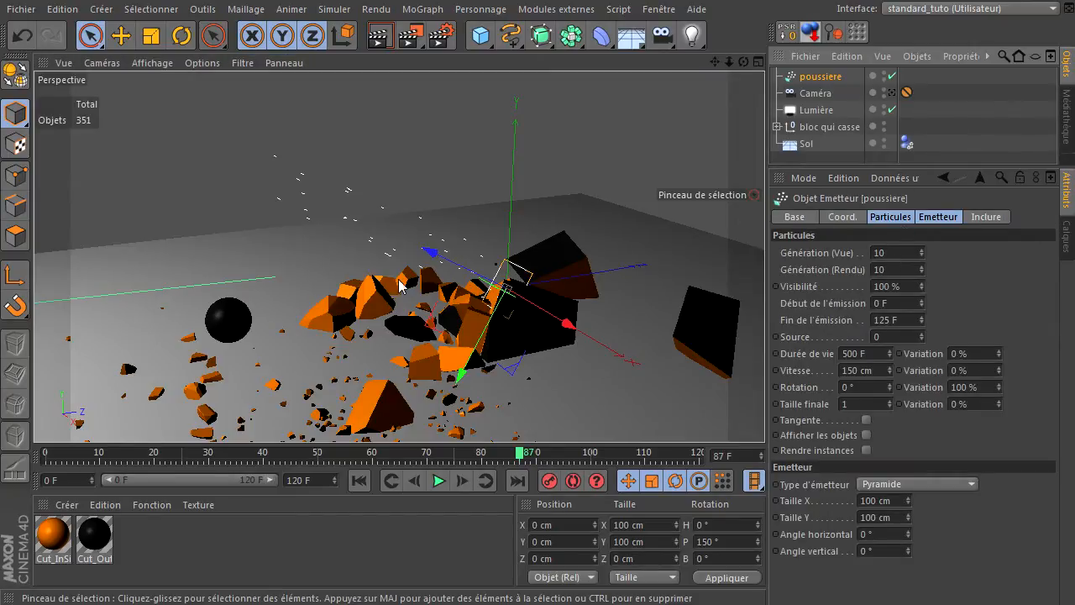
pyautogui.click(911, 254)
pyautogui.write('0')
pyautogui.press('Tab')
pyautogui.write('0')
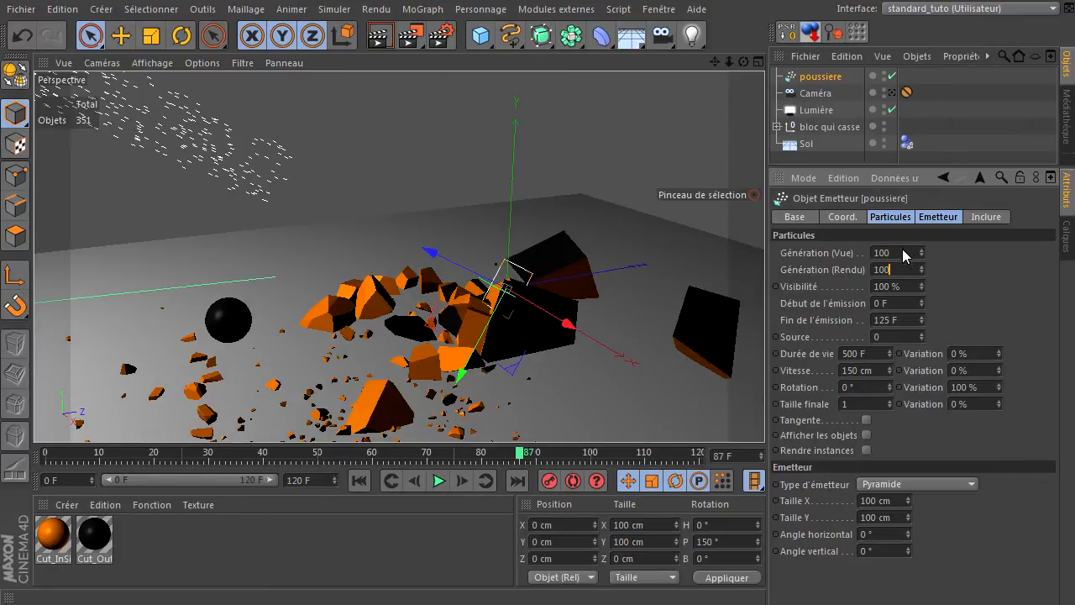
# - Replay the animation from the first frame to frame 79 to check the particle density
pyautogui.click(359, 480)
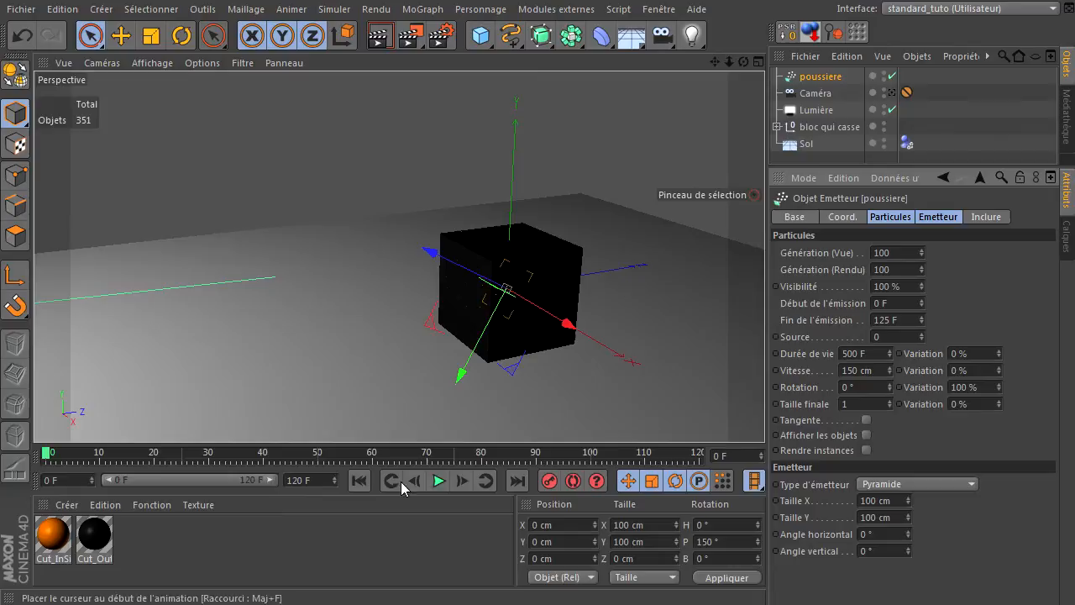
pyautogui.click(437, 482)
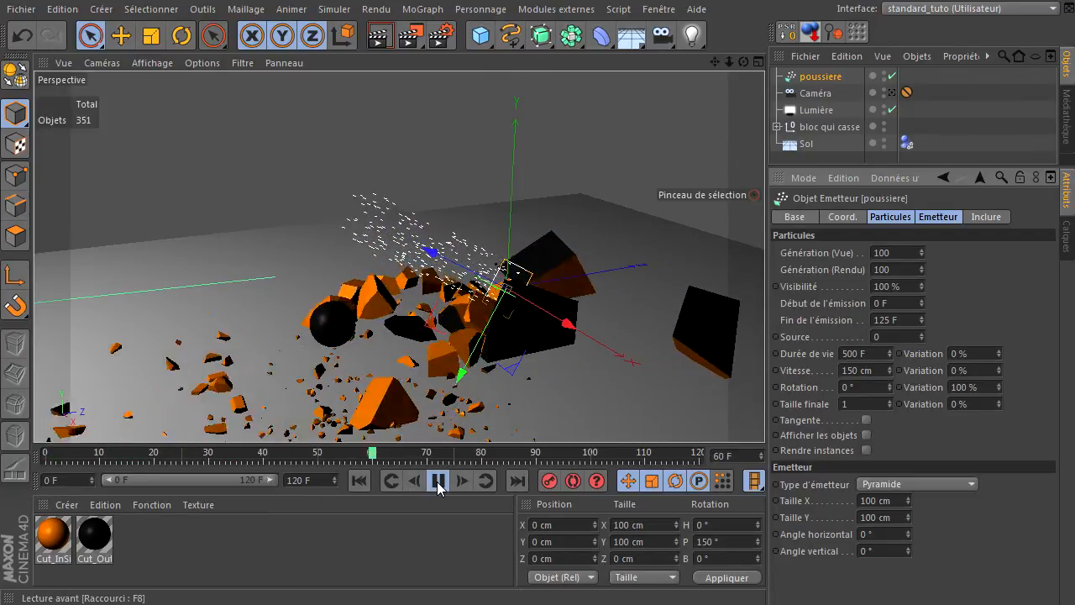
pyautogui.click(437, 481)
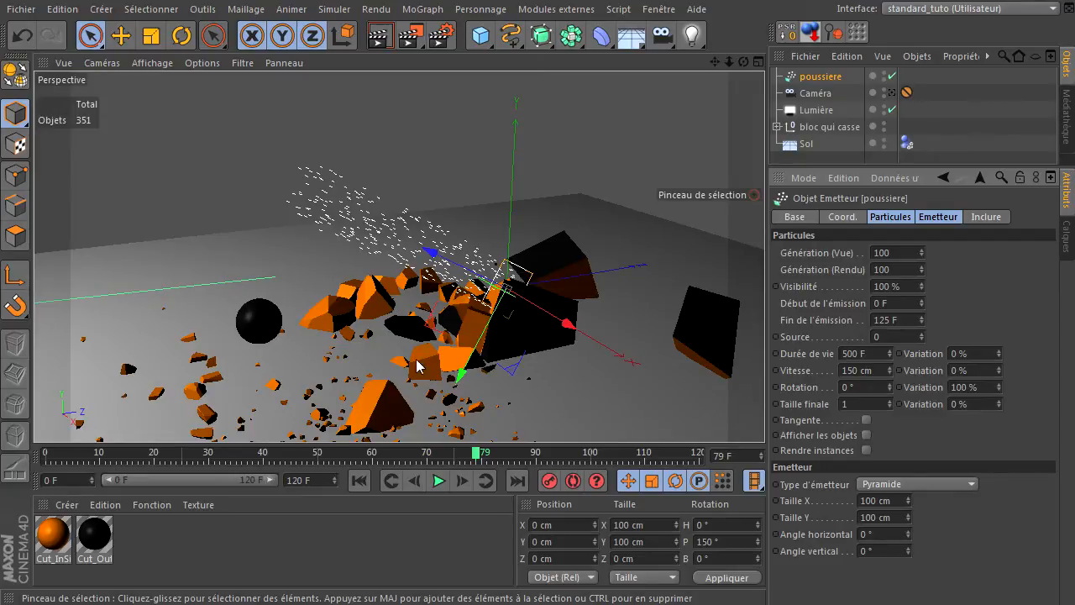
# - Replay the animation up to the ball's impact at frame 25 and set Début de l'émission to 25 F
pyautogui.click(356, 482)
pyautogui.click(437, 482)
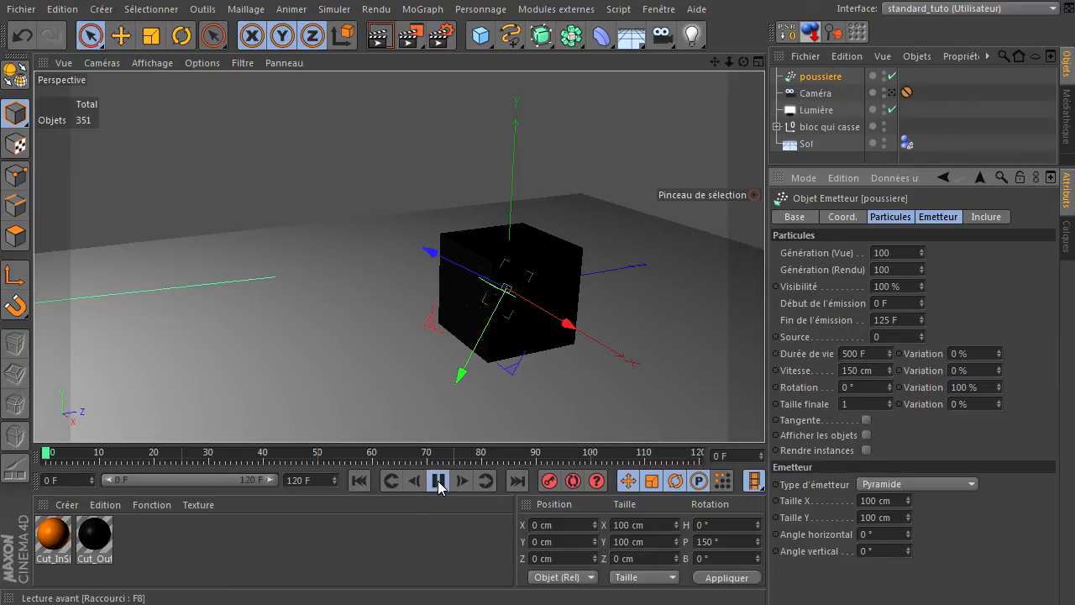
pyautogui.click(438, 482)
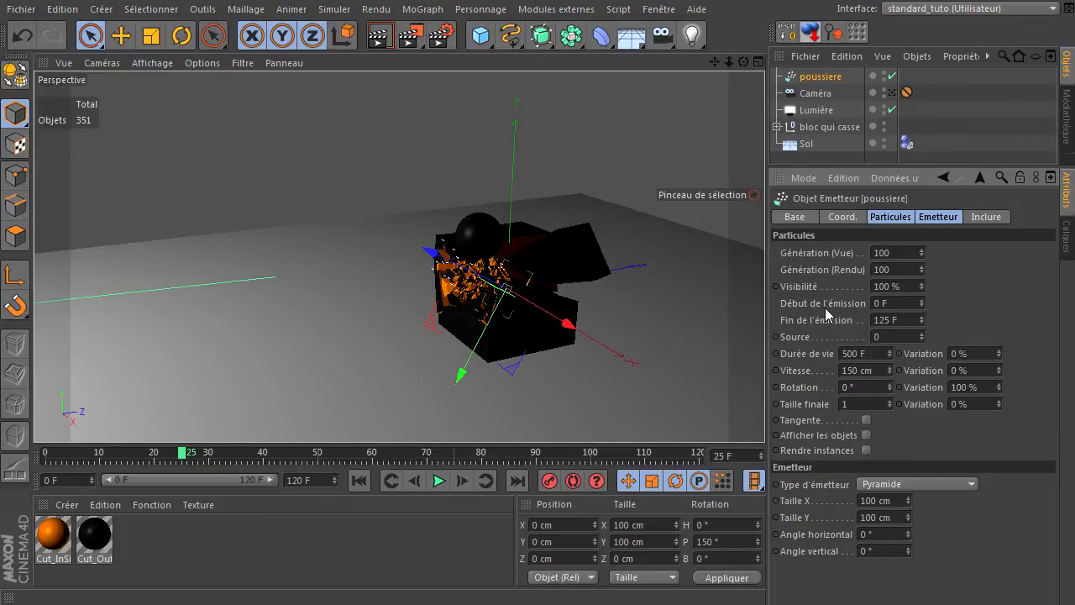
pyautogui.doubleClick(902, 306)
pyautogui.write('25')
# - Advance the animation to frame 40 and set the emitter's Fin de l'émission to 40 F
pyautogui.click(438, 481)
pyautogui.click(436, 481)
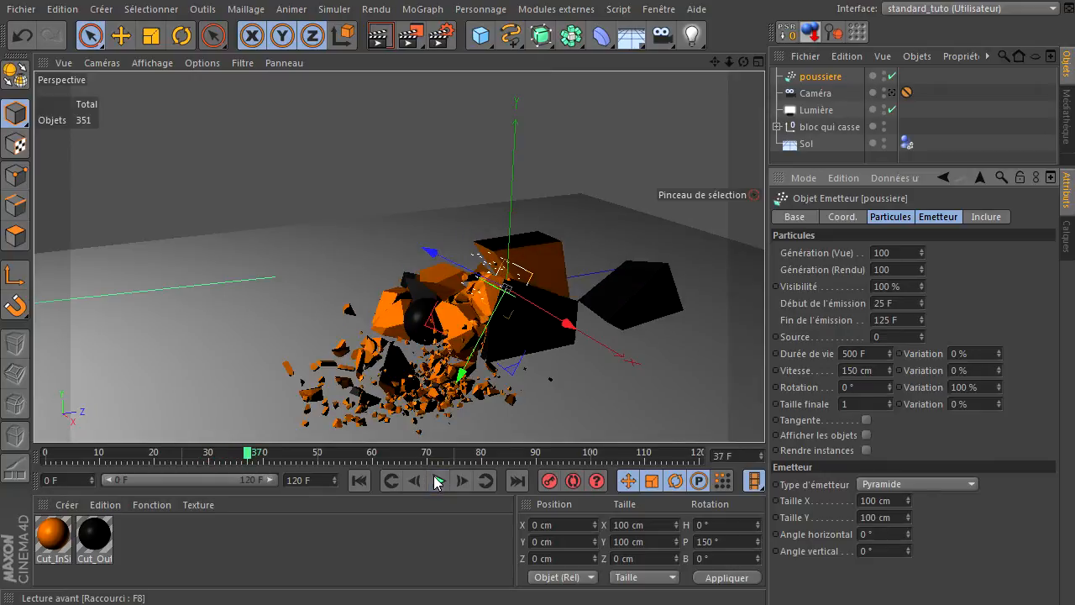
pyautogui.click(462, 480)
pyautogui.click(462, 480)
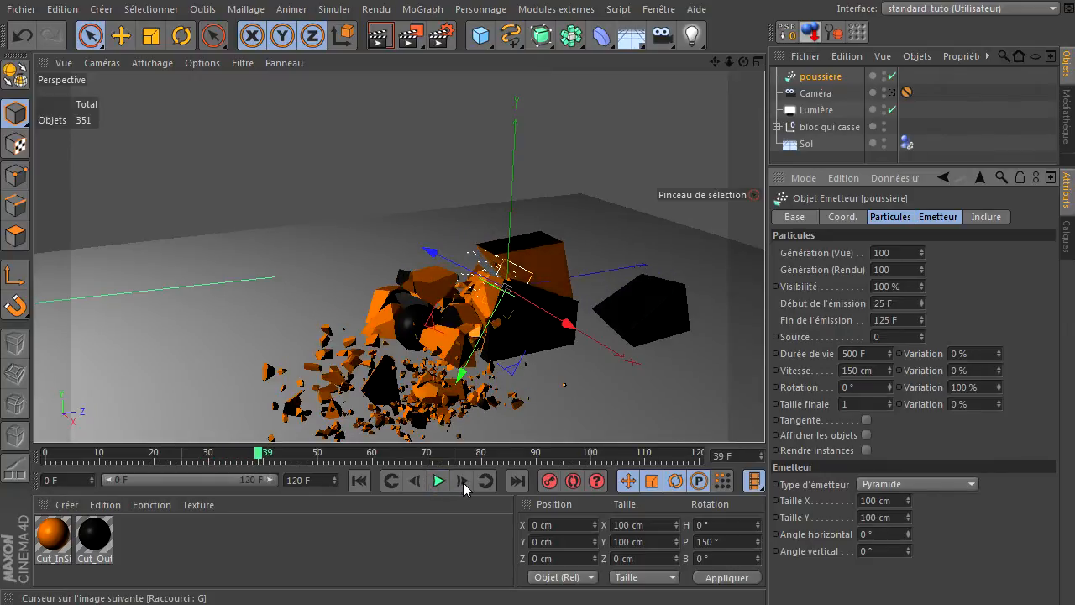
pyautogui.click(462, 480)
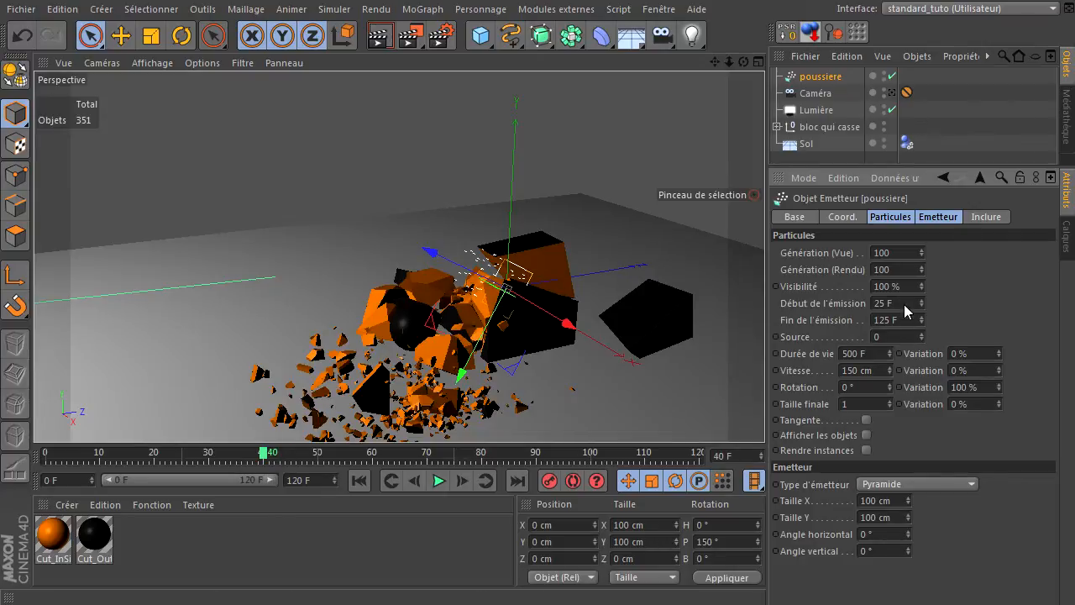
pyautogui.click(901, 322)
pyautogui.write('40')
pyautogui.press('Return')
# - Set the particles' Durée de vie to 40 F with a Variation of 5 %
pyautogui.click(893, 303)
pyautogui.doubleClick(874, 353)
pyautogui.write('40')
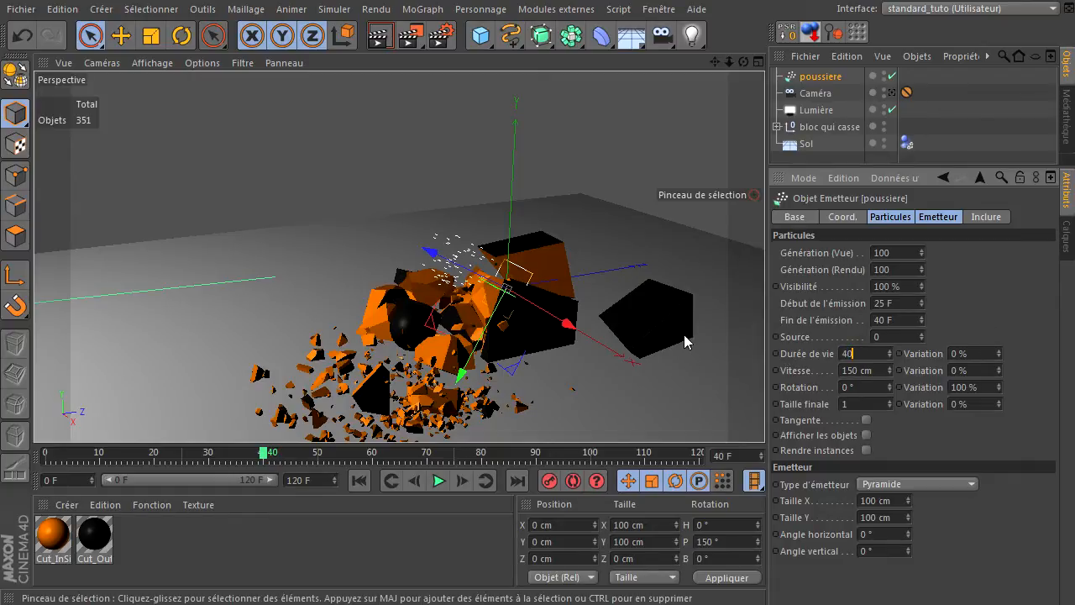
pyautogui.click(977, 359)
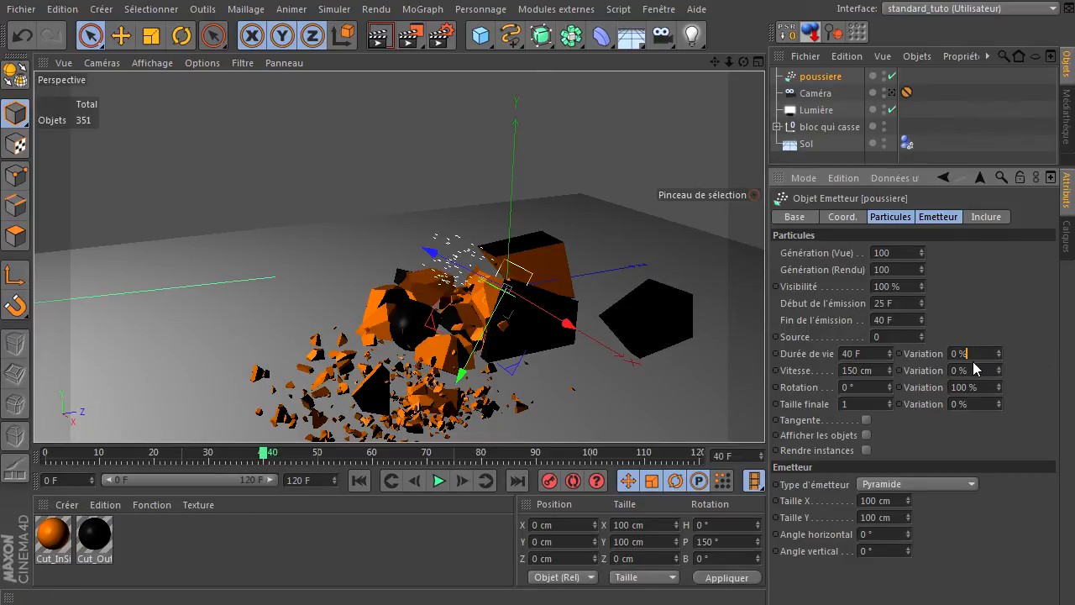
pyautogui.moveTo(977, 354); pyautogui.dragTo(930, 354)
pyautogui.write('5')
pyautogui.press('Return')
# - Set the particles' Vitesse to 550 cm with a Variation of 5 %
pyautogui.moveTo(849, 371); pyautogui.dragTo(840, 370)
pyautogui.write('5')
pyautogui.press('Return')
# - Set the particles' Rotation to 50° and the emitter's Angle horizontal to 50°
pyautogui.click(879, 387)
pyautogui.write('50')
pyautogui.click(884, 533)
pyautogui.write('50')
# - Replay the animation from the start to frame 48 and inspect the particle spread from the front and the side
pyautogui.click(359, 481)
pyautogui.click(438, 481)
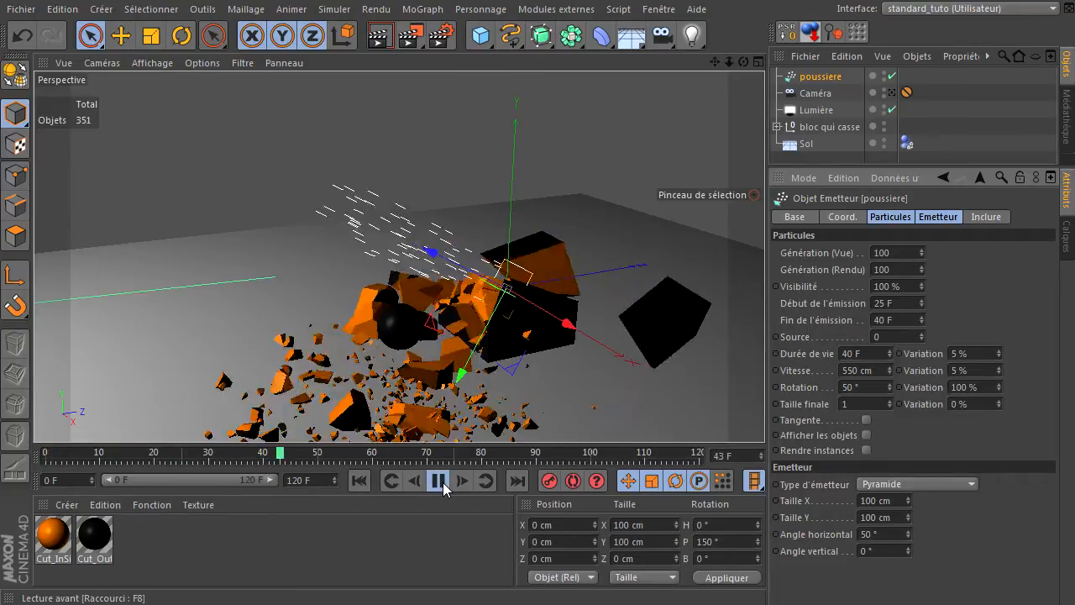
pyautogui.click(439, 481)
pyautogui.moveTo(743, 62)
pyautogui.mouseDown()
pyautogui.moveTo(755, 412)
pyautogui.moveTo(766, 413)
pyautogui.mouseUp()
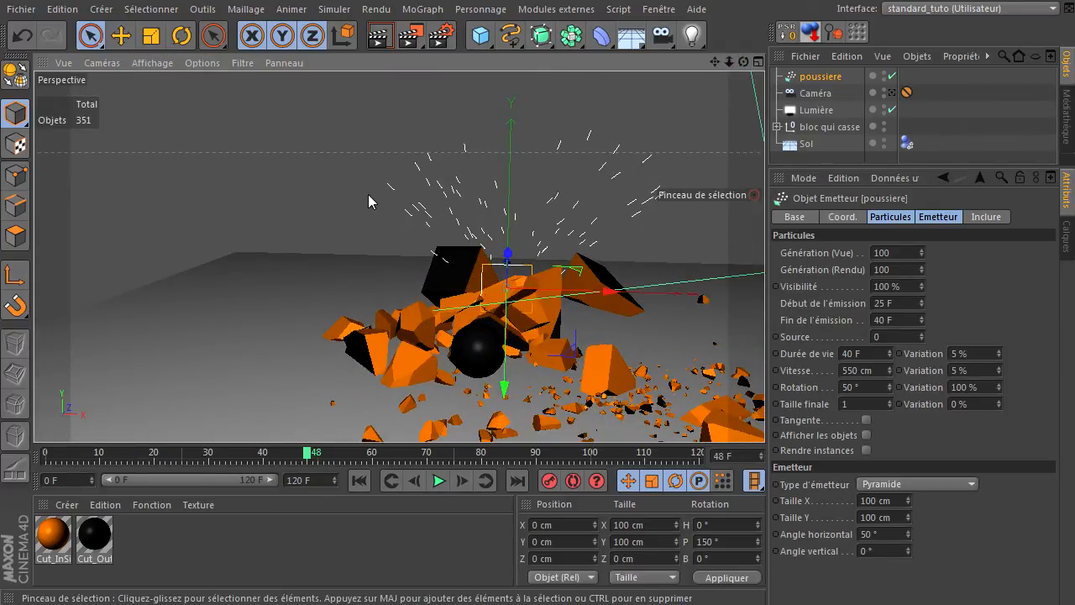
pyautogui.moveTo(743, 62); pyautogui.dragTo(764, 412)
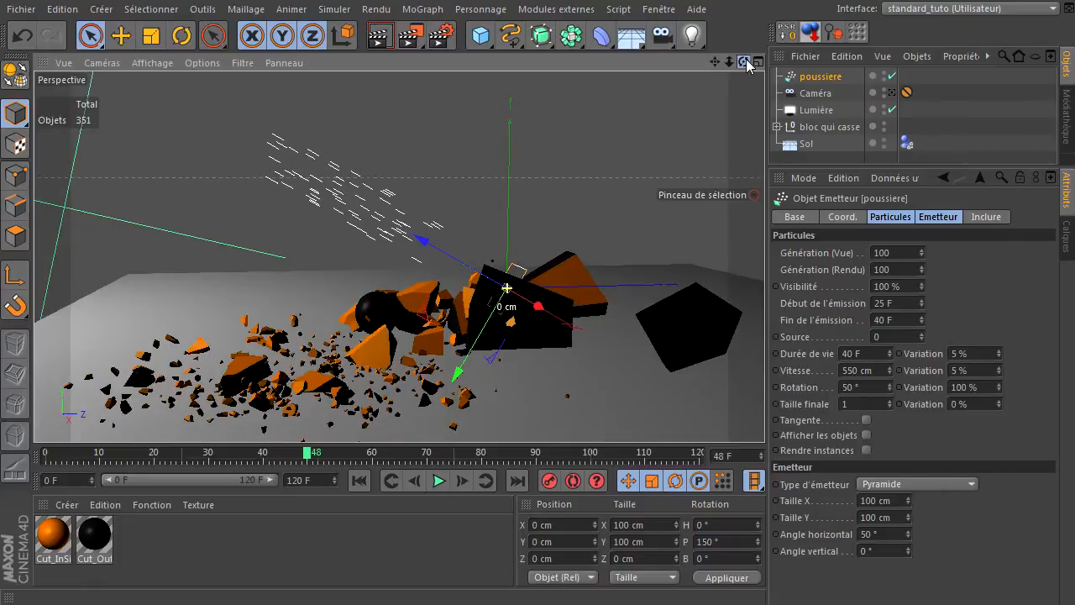
# - Set the emitter's Taille X to 120 cm and Taille Y to 80 cm
pyautogui.click(894, 501)
pyautogui.moveTo(893, 502); pyautogui.dragTo(822, 493)
pyautogui.write('11')
pyautogui.press('BackSpace')
pyautogui.write('20')
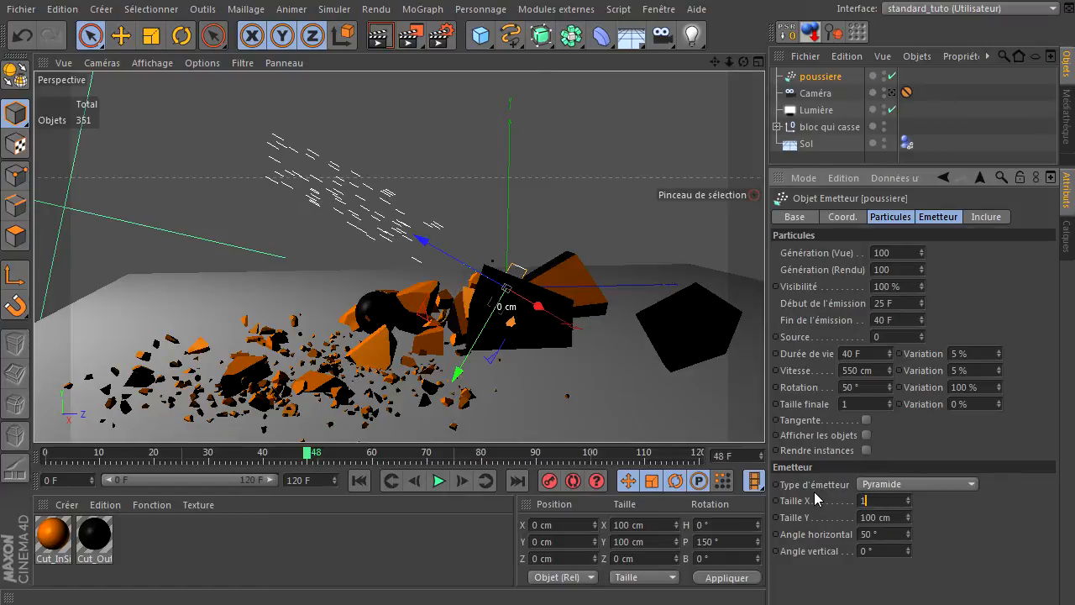
pyautogui.press('Tab')
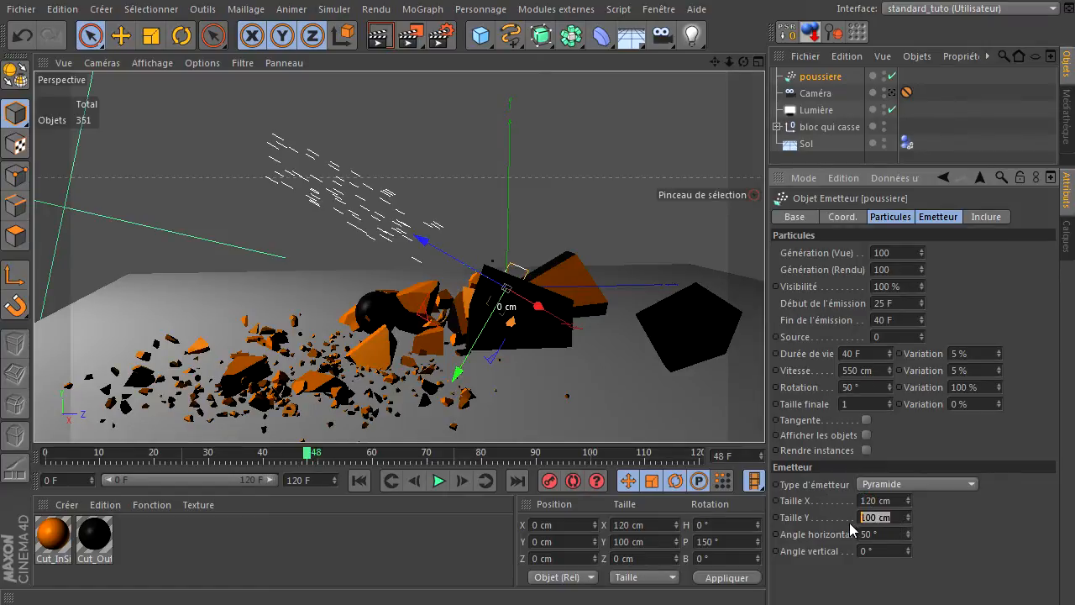
pyautogui.write('80')
pyautogui.press('Return')
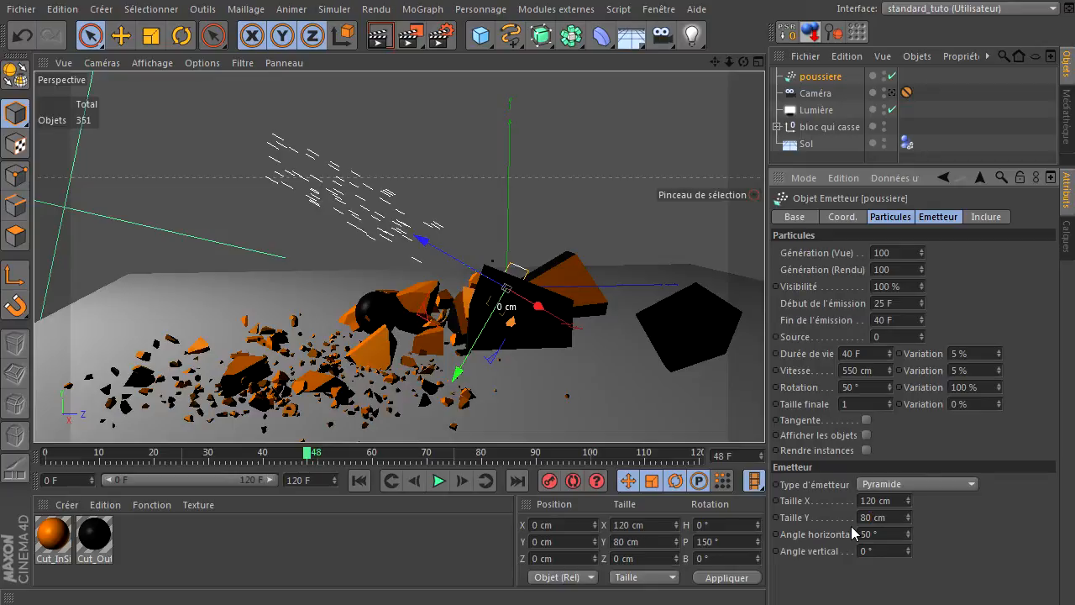
# - Deselect the emitter, replay the animation from the start to frame 62 and check the dust burst from other angles
pyautogui.click(799, 158)
pyautogui.moveTo(743, 62); pyautogui.dragTo(763, 414)
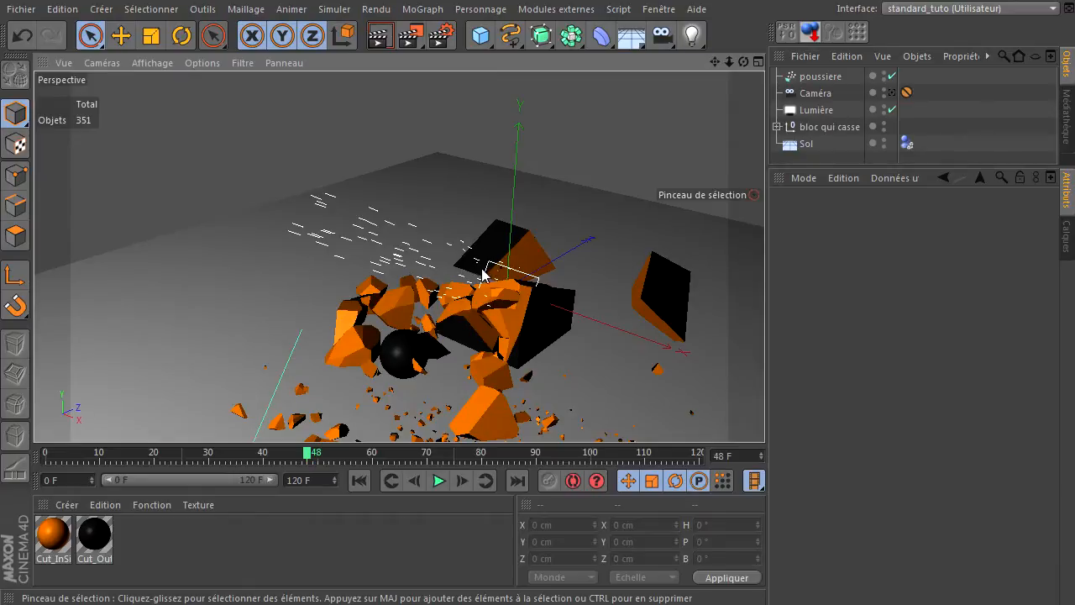
pyautogui.click(358, 480)
pyautogui.click(437, 482)
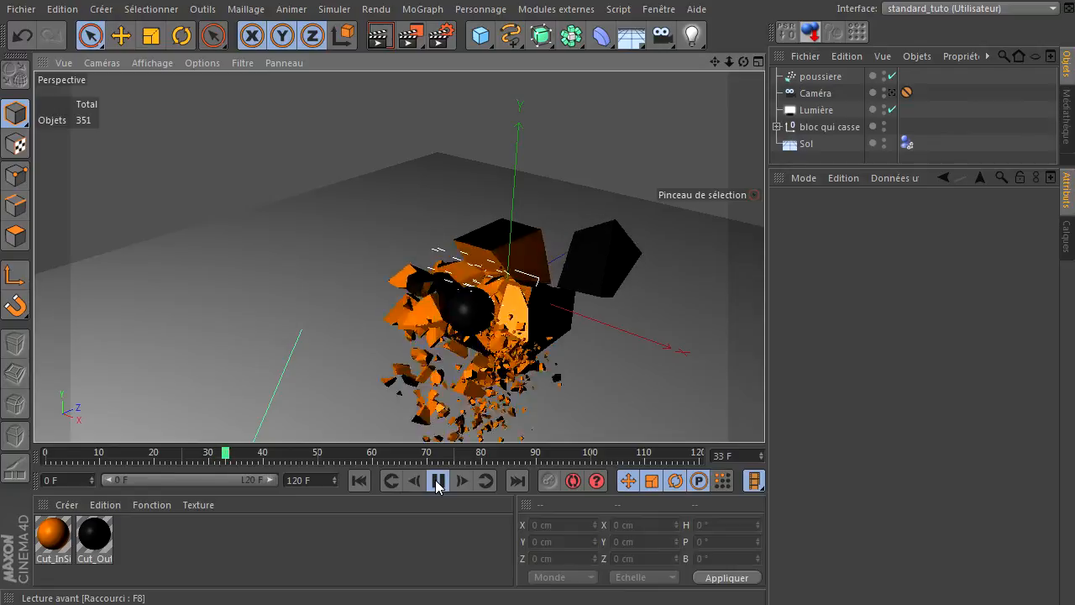
pyautogui.click(437, 481)
pyautogui.moveTo(743, 66)
pyautogui.mouseDown()
pyautogui.moveTo(766, 411)
pyautogui.moveTo(744, 67)
pyautogui.moveTo(764, 412)
pyautogui.moveTo(730, 69)
pyautogui.mouseUp()
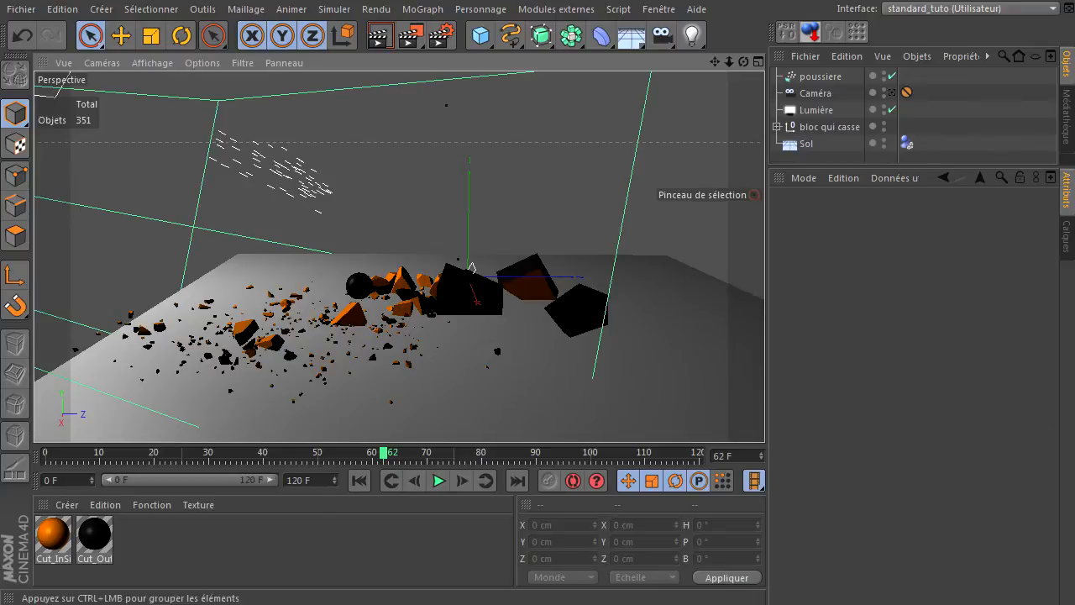
# - Detach the particle objects palette, add a Turbulence object to the scene, and move the palette out of the way
pyautogui.click(339, 11)
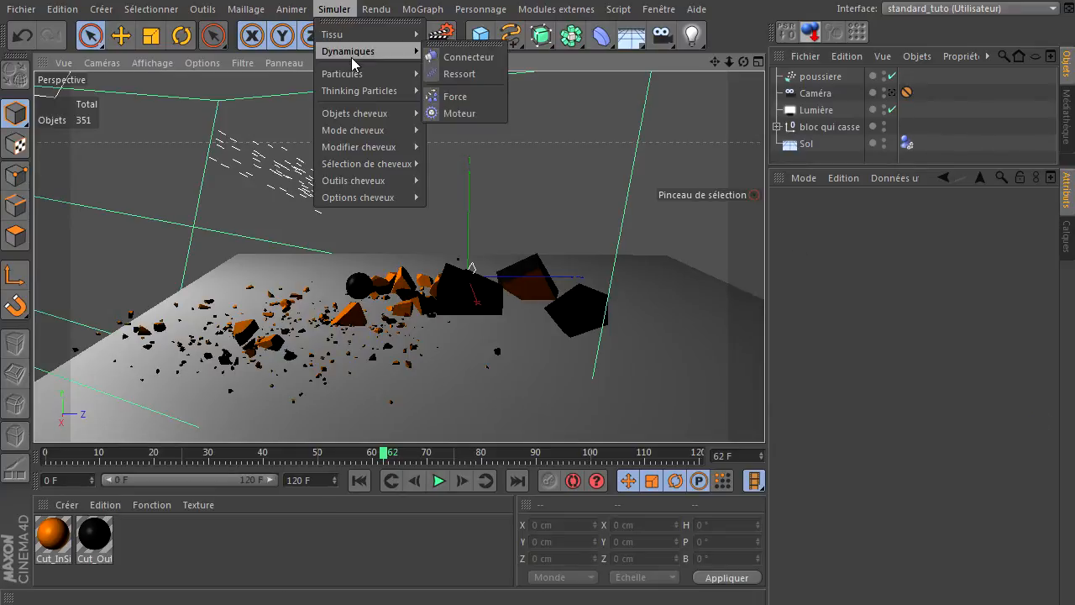
pyautogui.moveTo(351, 75)
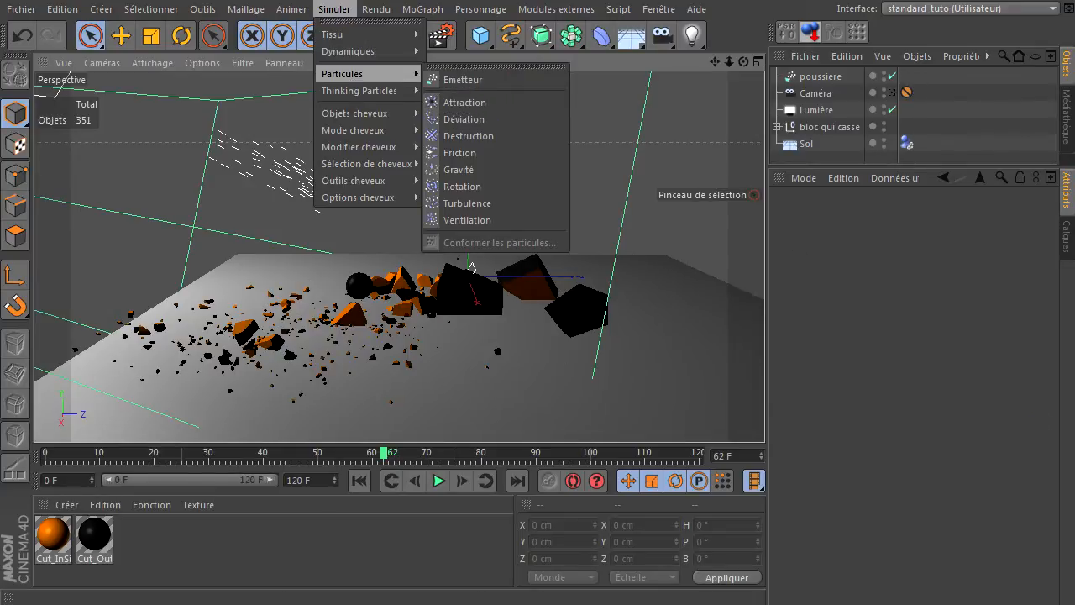
pyautogui.press('Escape')
pyautogui.moveTo(395, 321); pyautogui.dragTo(122, 211)
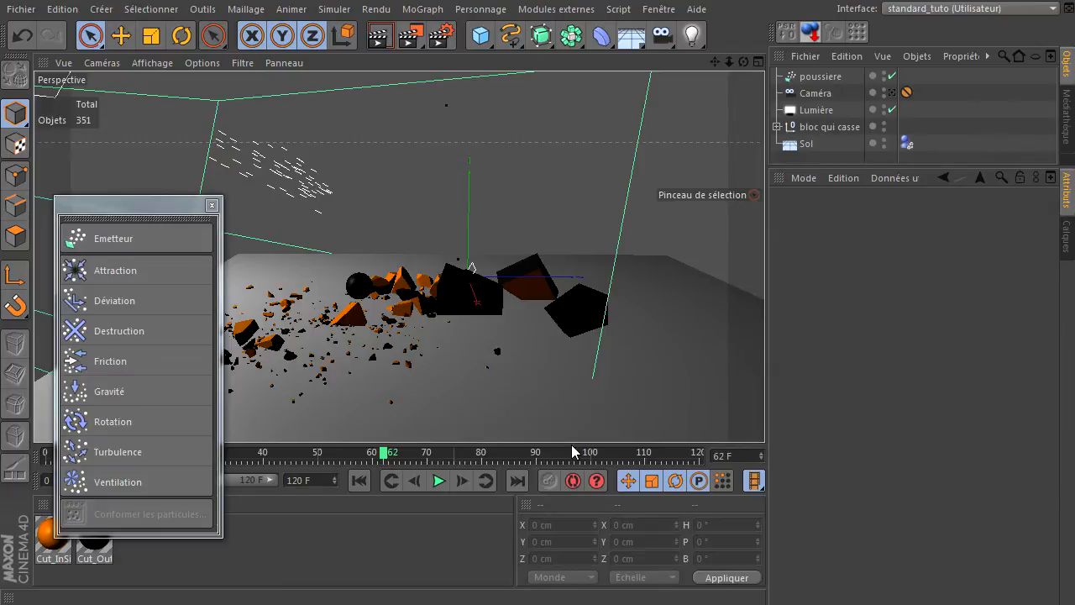
pyautogui.moveTo(134, 210); pyautogui.dragTo(106, 187)
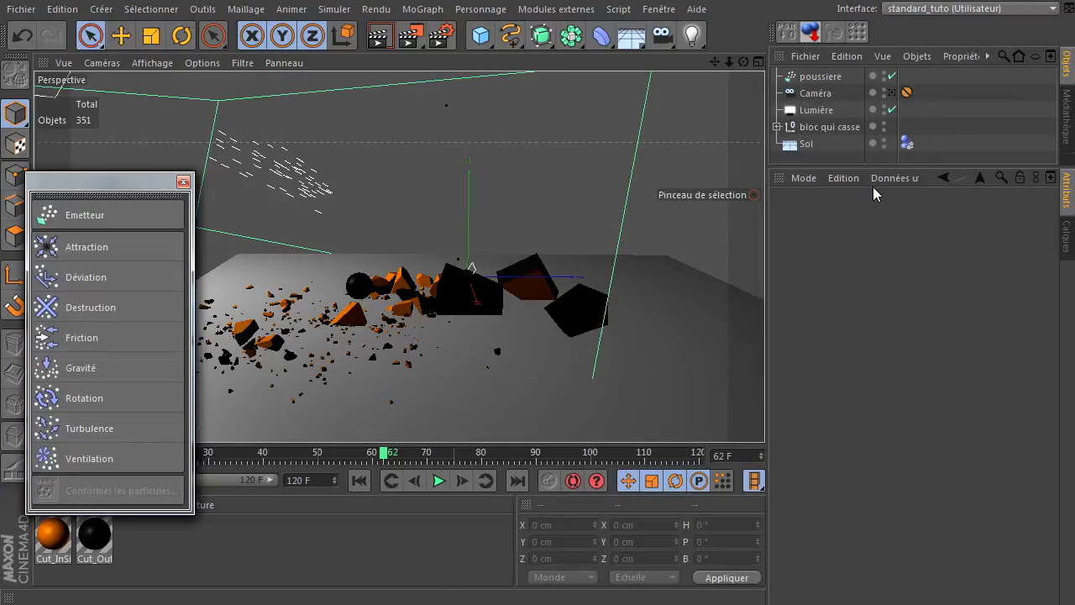
pyautogui.moveTo(872, 168); pyautogui.dragTo(873, 209)
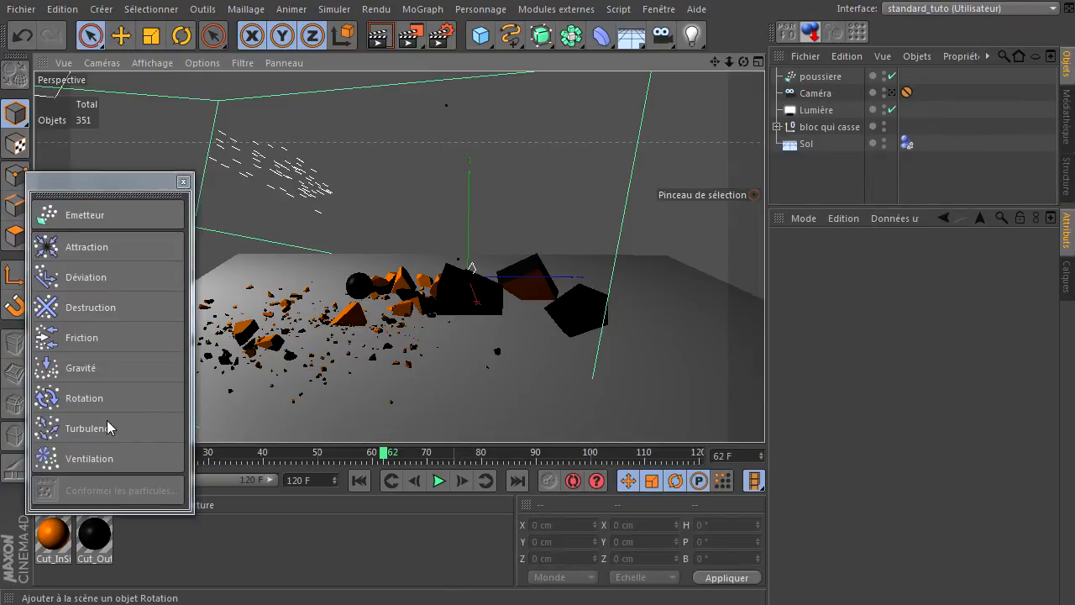
pyautogui.click(83, 428)
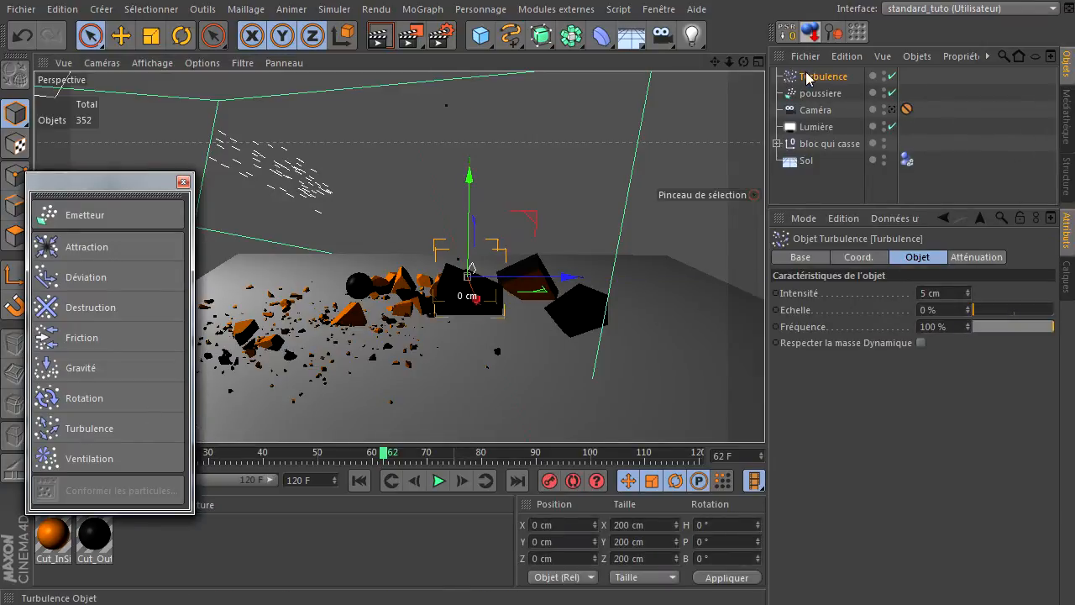
pyautogui.moveTo(115, 199); pyautogui.dragTo(1074, 310)
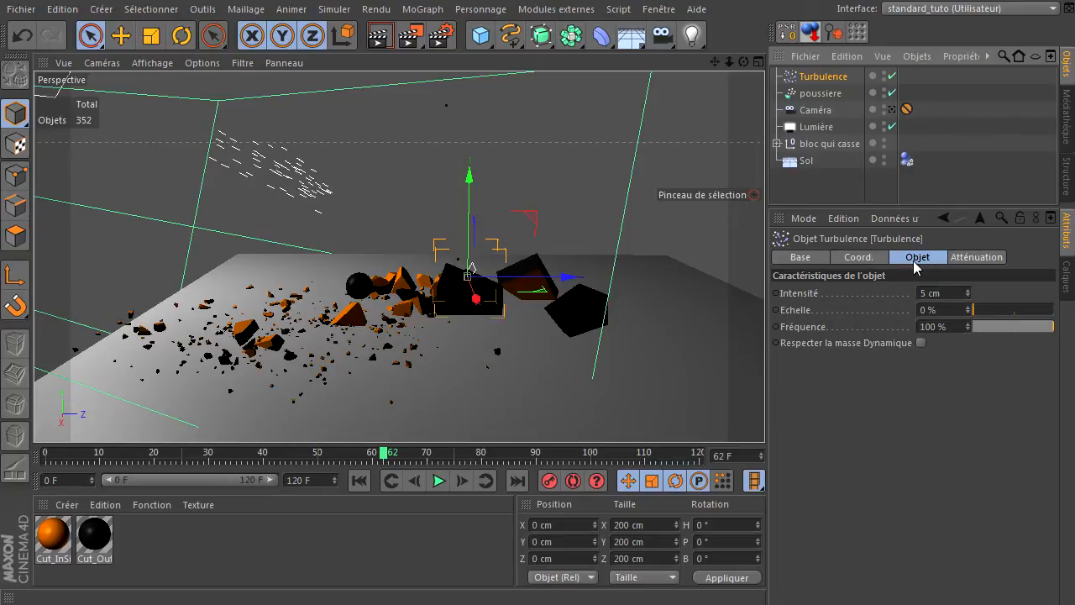
# - Show the turbulence's Atténuation settings together with its Objet settings and replay the animation from the start to frame 52
pyautogui.keyDown('shift'); pyautogui.click(976, 257); pyautogui.keyUp('shift')
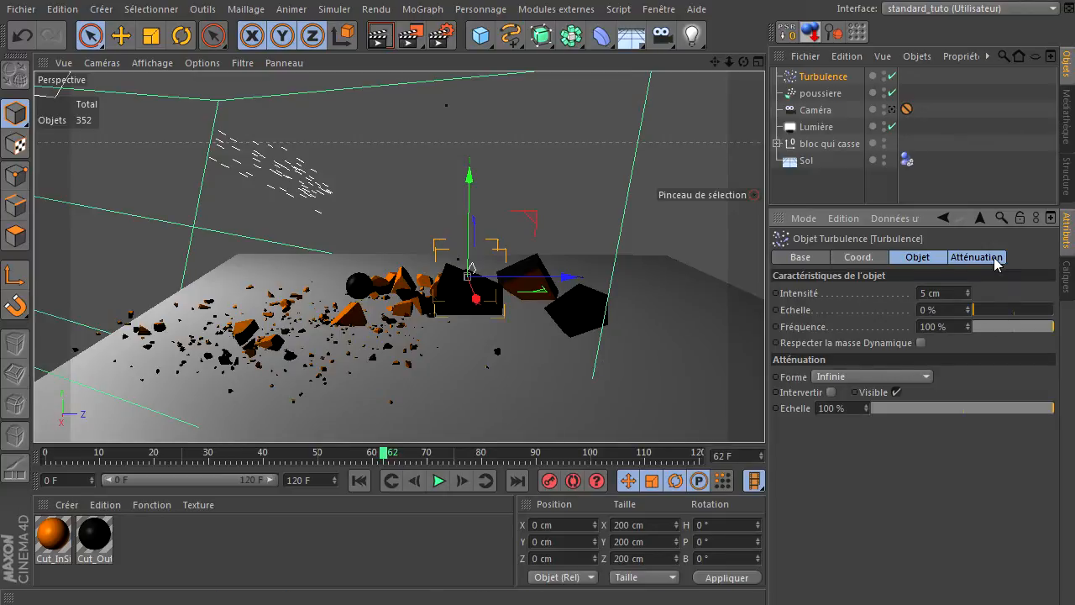
pyautogui.click(896, 391)
pyautogui.click(894, 387)
pyautogui.click(359, 479)
pyautogui.click(438, 480)
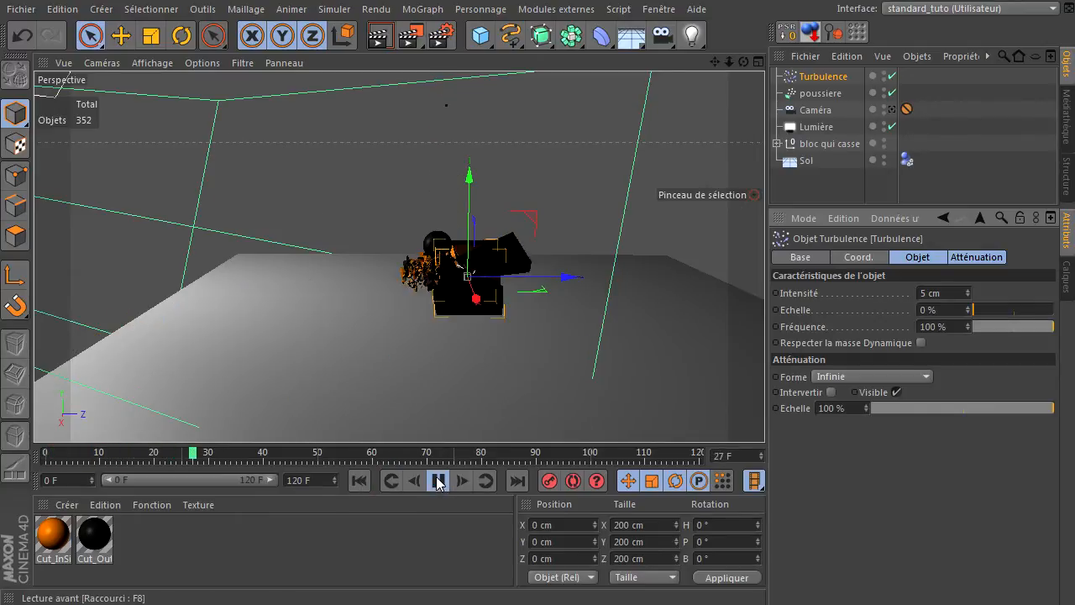
pyautogui.click(437, 480)
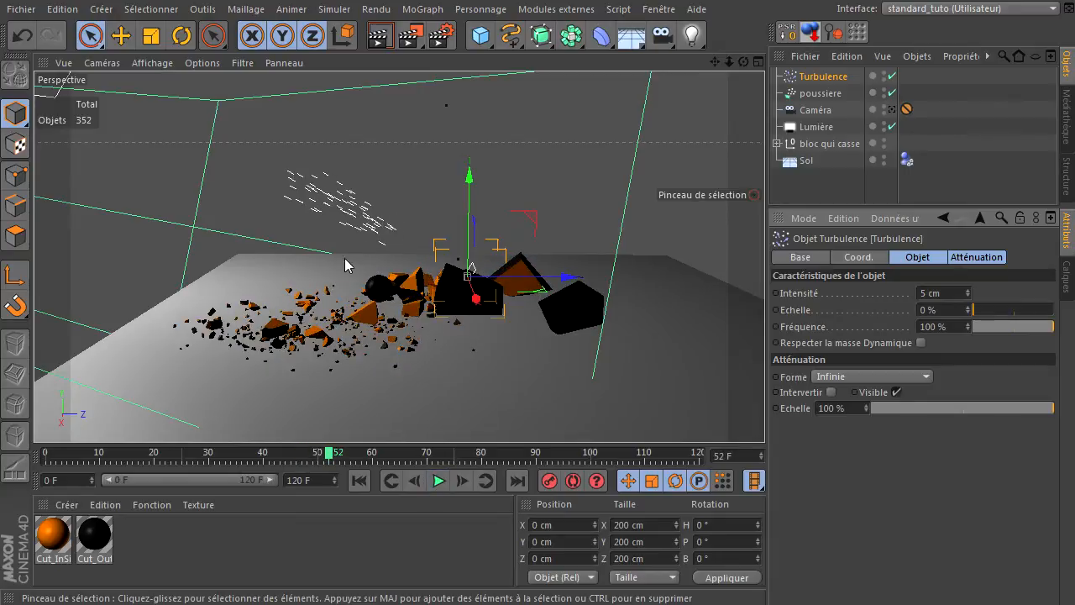
# - Set the turbulence's Intensité to 200 cm and replay the animation from the start to frame 56
pyautogui.click(935, 294)
pyautogui.write('200')
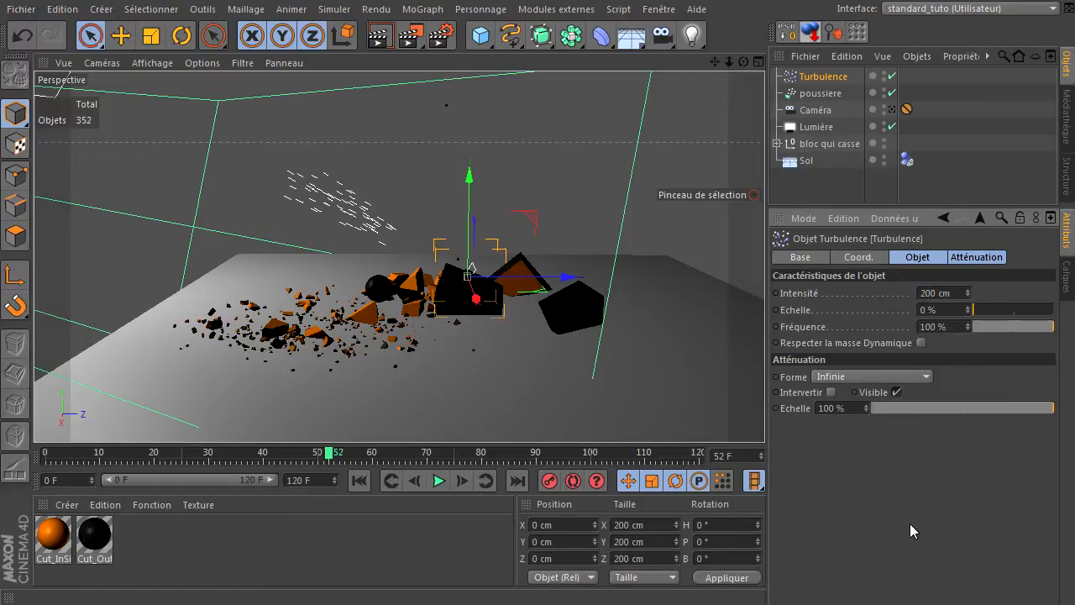
pyautogui.click(359, 480)
pyautogui.click(439, 481)
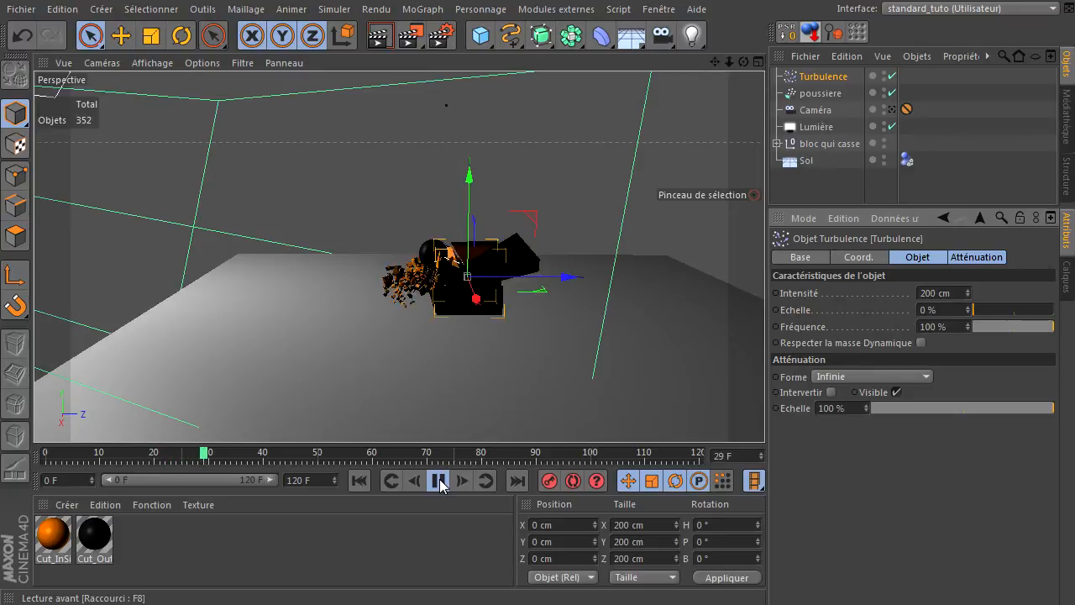
pyautogui.click(439, 481)
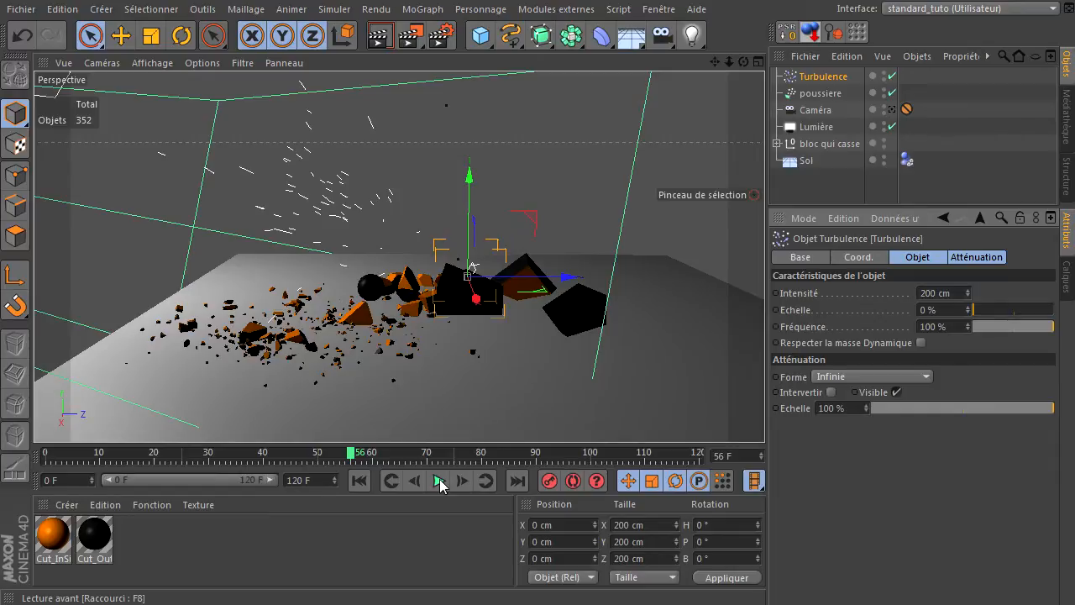
# - Set the turbulence's attenuation Forme to Boîte and raise the object to about 240 cm in Y
pyautogui.click(842, 378)
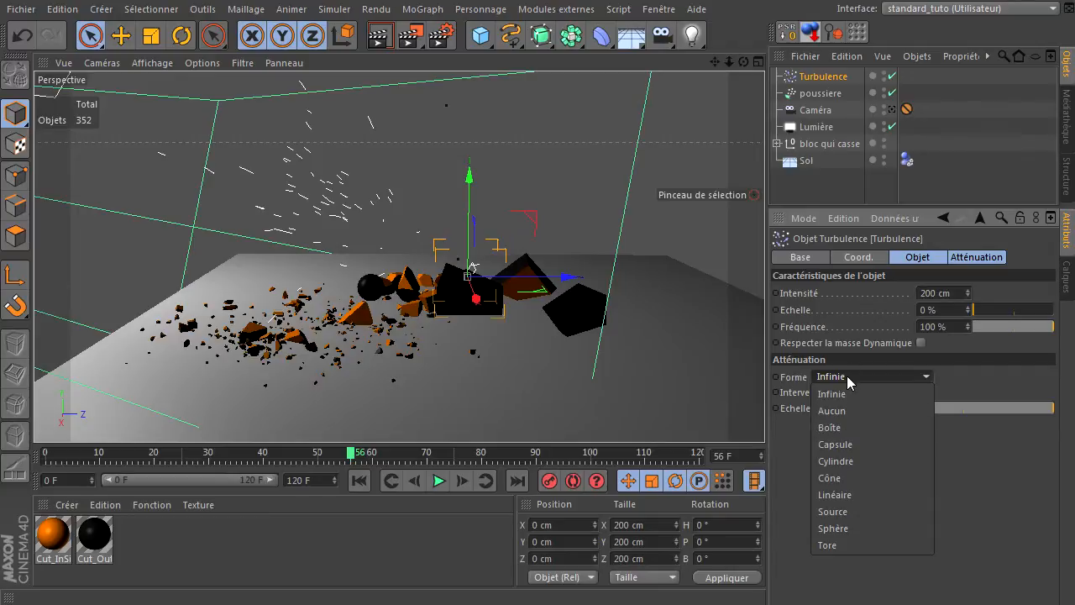
pyautogui.click(844, 432)
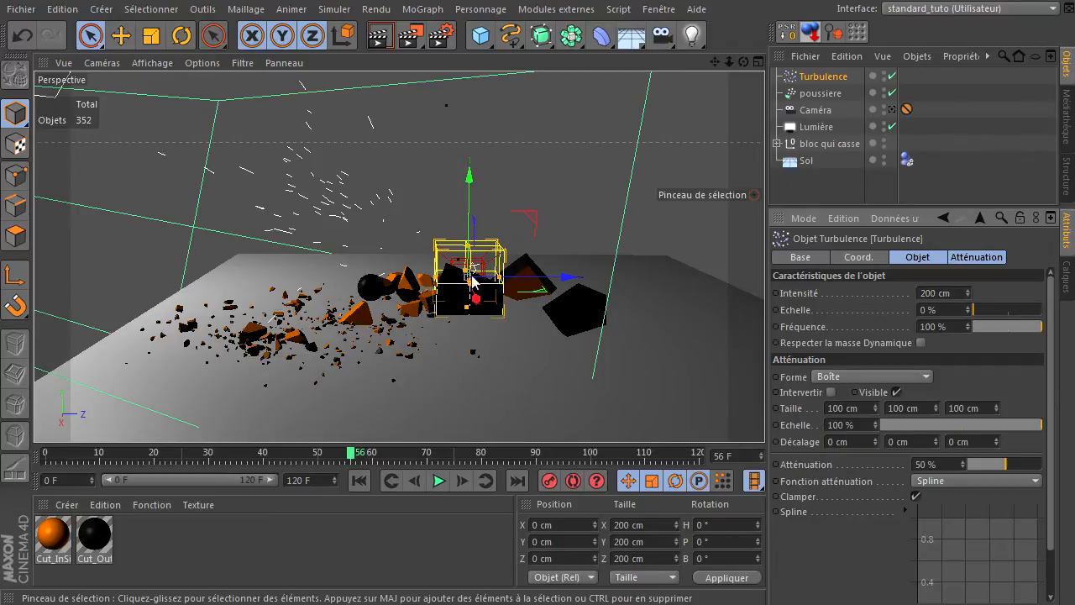
pyautogui.moveTo(470, 279); pyautogui.dragTo(456, 214)
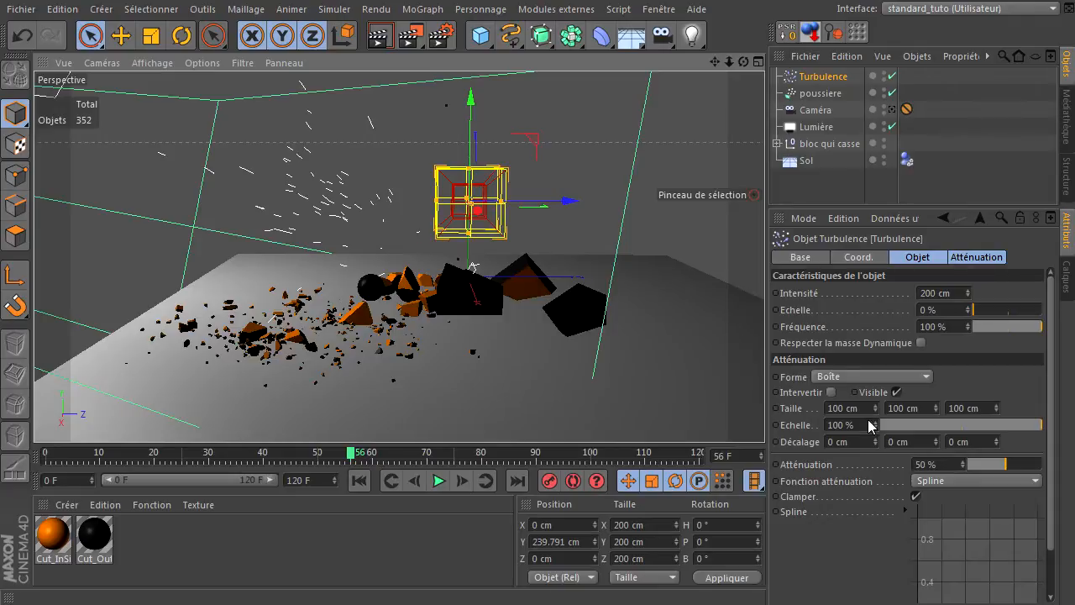
# - Set the turbulence box's Taille to 400 cm, 70 cm and 400 cm
pyautogui.click(860, 409)
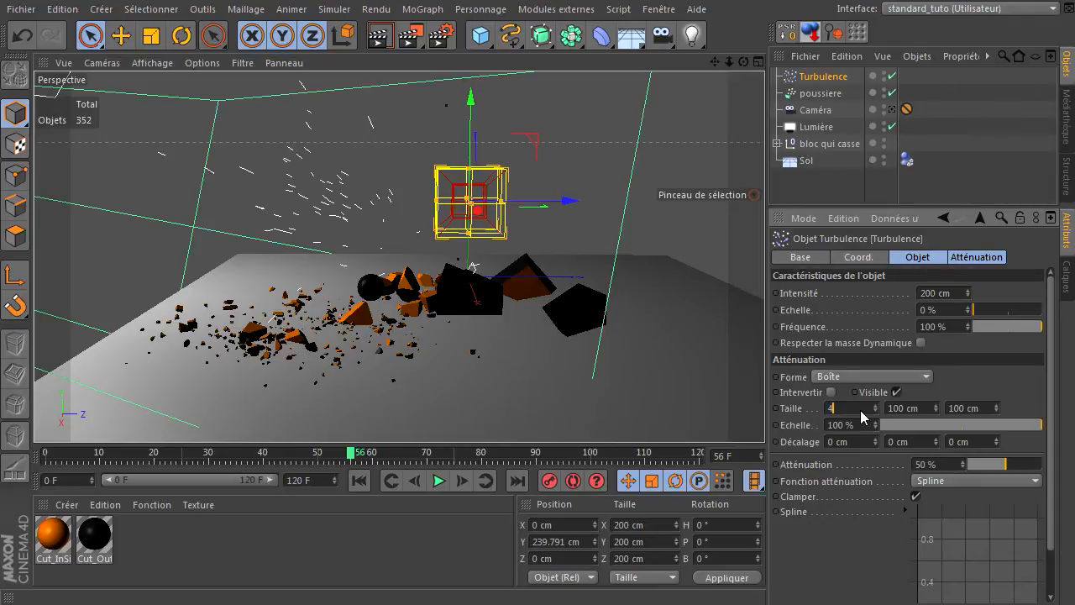
pyautogui.write('400')
pyautogui.click(925, 411)
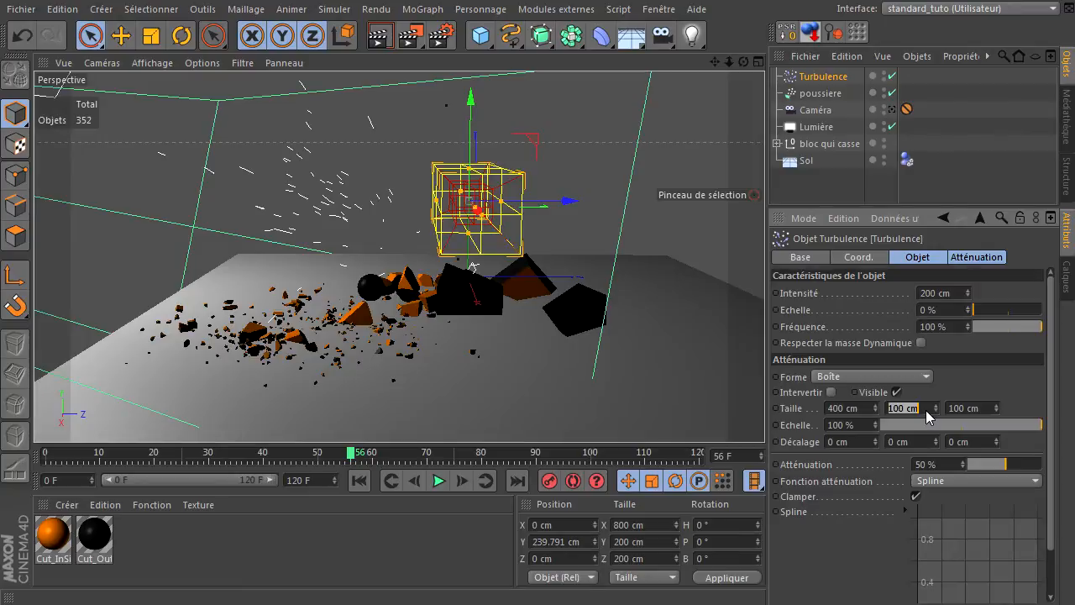
pyautogui.write('70')
pyautogui.click(986, 410)
pyautogui.write('400')
pyautogui.press('Return')
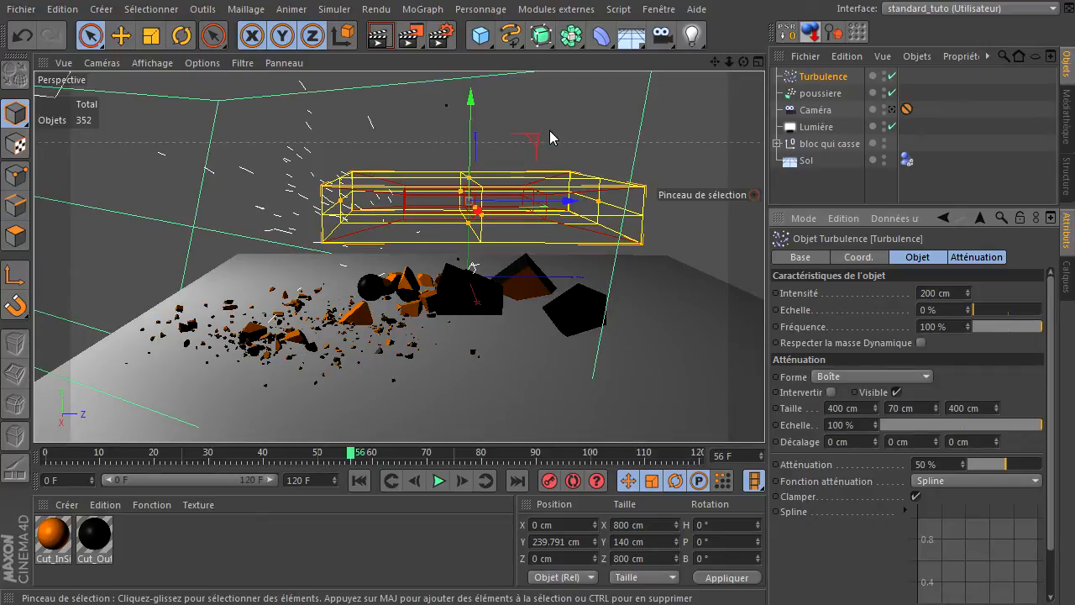
# - Move the turbulence box over the debris on the particles' path, at about Y 115 cm and Z -191 cm
pyautogui.moveTo(472, 126); pyautogui.dragTo(473, 153)
pyautogui.moveTo(743, 61); pyautogui.dragTo(628, 201)
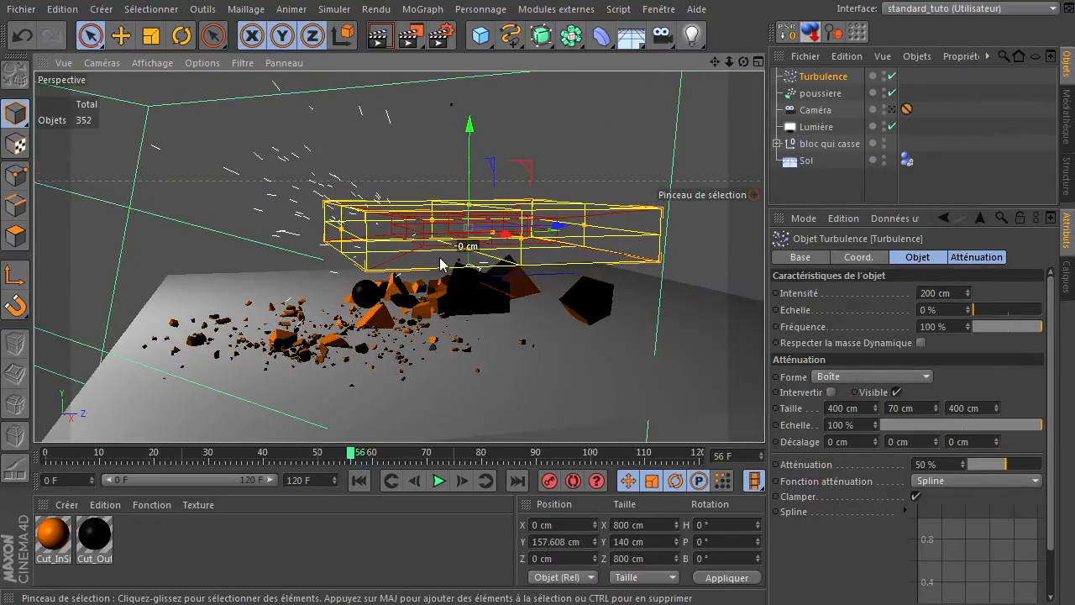
pyautogui.moveTo(556, 232); pyautogui.dragTo(475, 252)
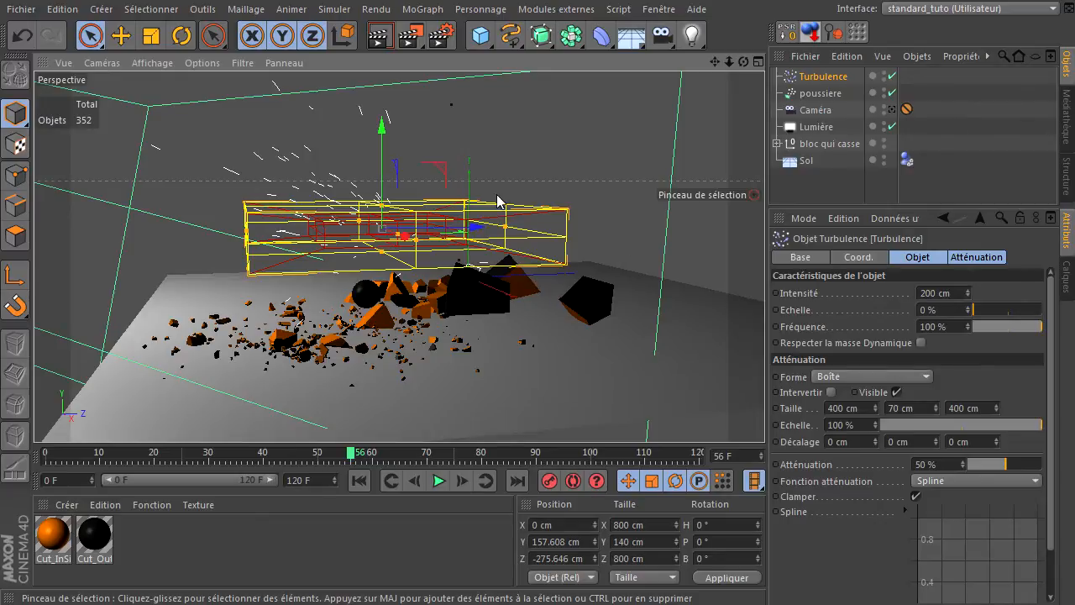
pyautogui.scroll(5, 408, 235)
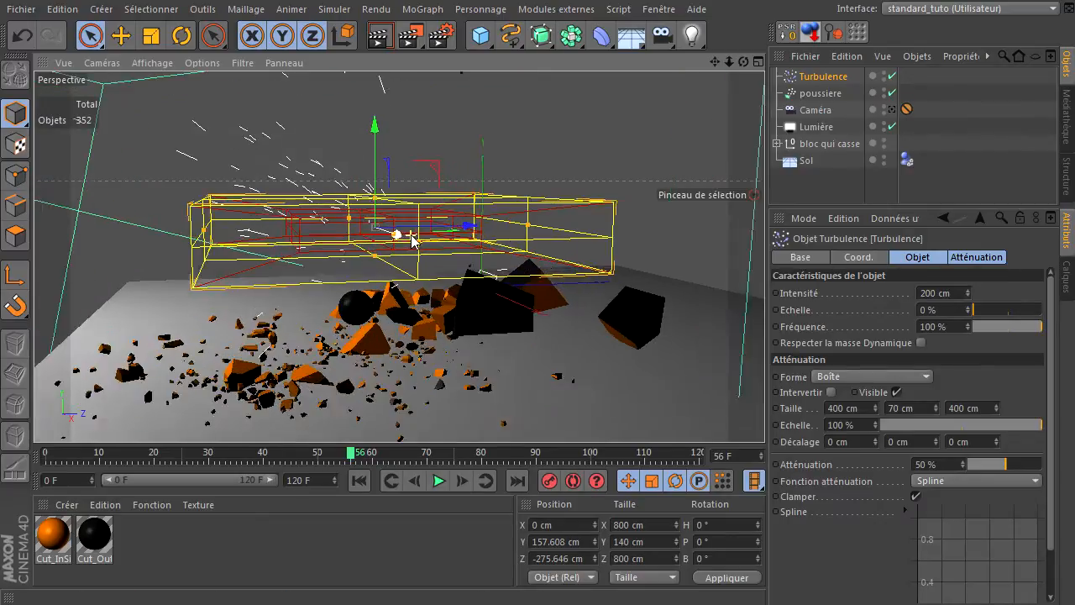
pyautogui.middleClick(586, 156)
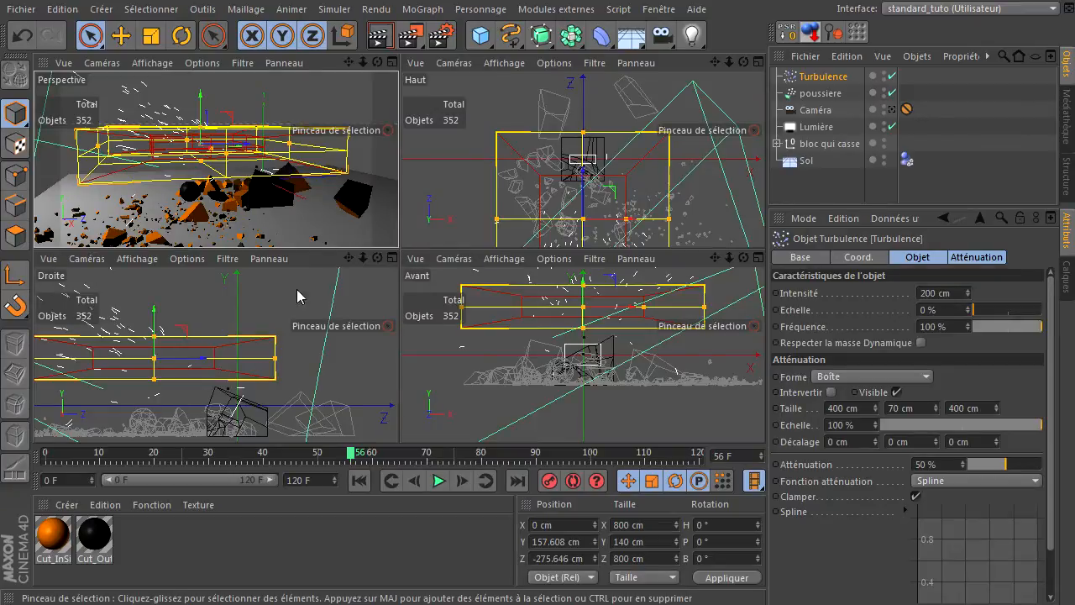
pyautogui.middleClick(277, 300)
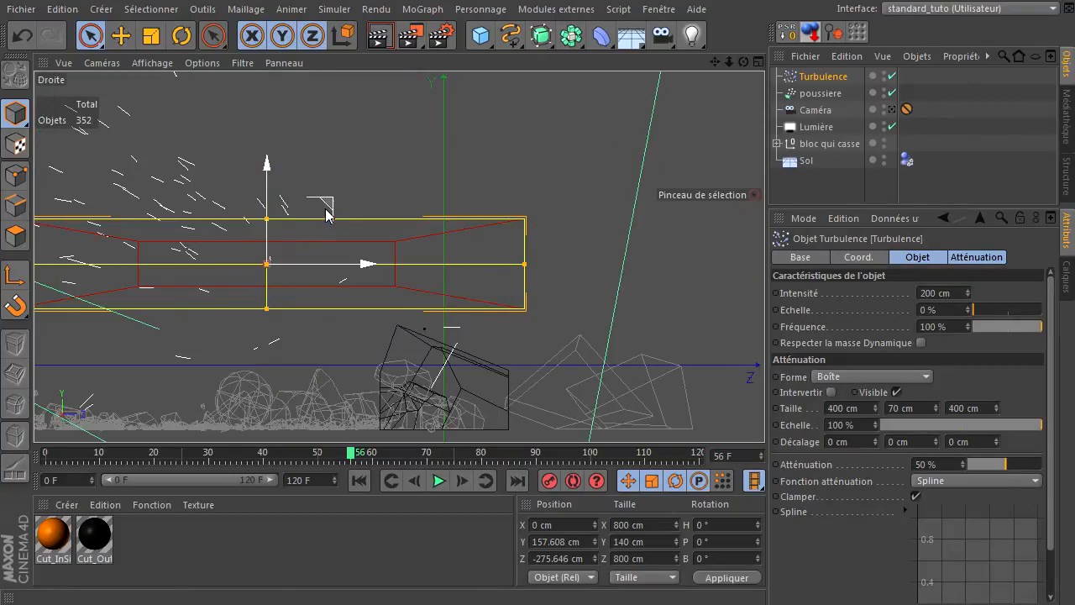
pyautogui.moveTo(344, 216); pyautogui.dragTo(385, 234)
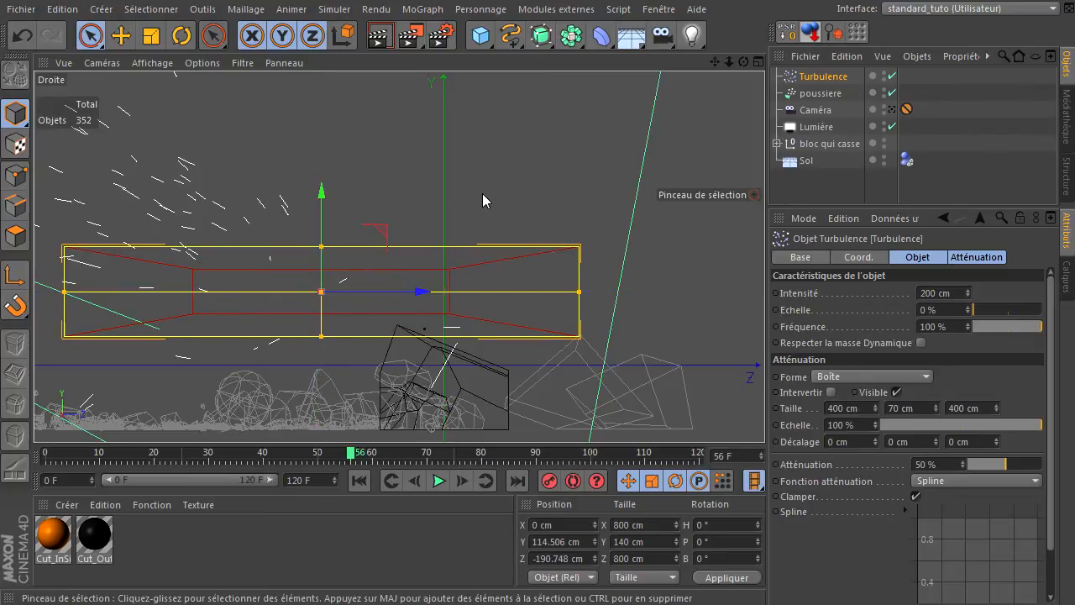
# - Return to the perspective view and replay the animation from the start to frame 64 to check the turbulence's effect
pyautogui.middleClick(482, 193)
pyautogui.scroll(-5, 342, 200)
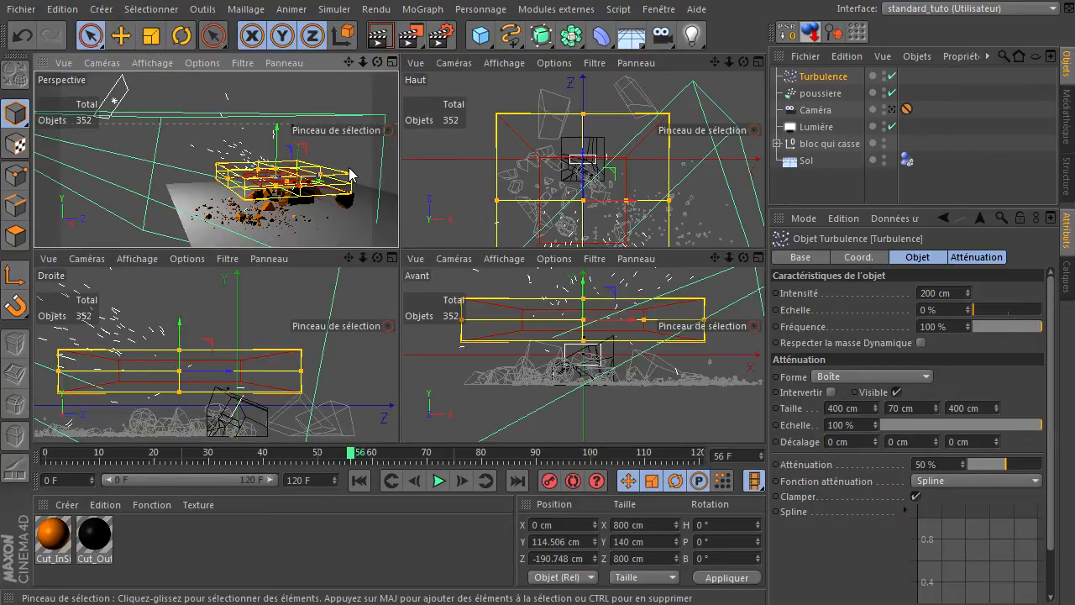
pyautogui.middleClick(348, 163)
pyautogui.moveTo(715, 62); pyautogui.dragTo(669, 48)
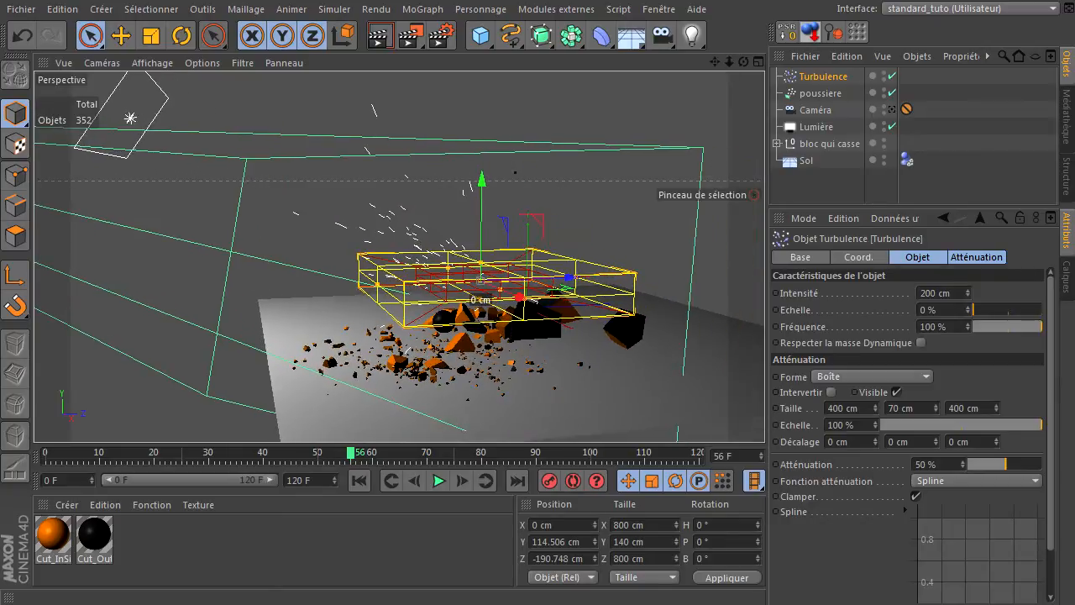
pyautogui.click(364, 479)
pyautogui.click(438, 481)
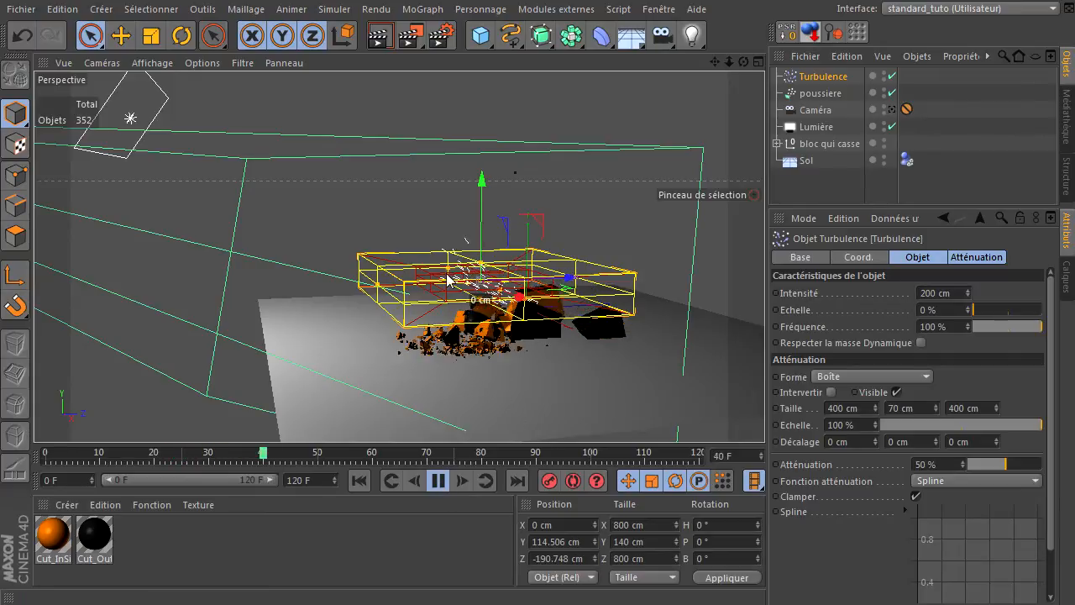
pyautogui.click(439, 485)
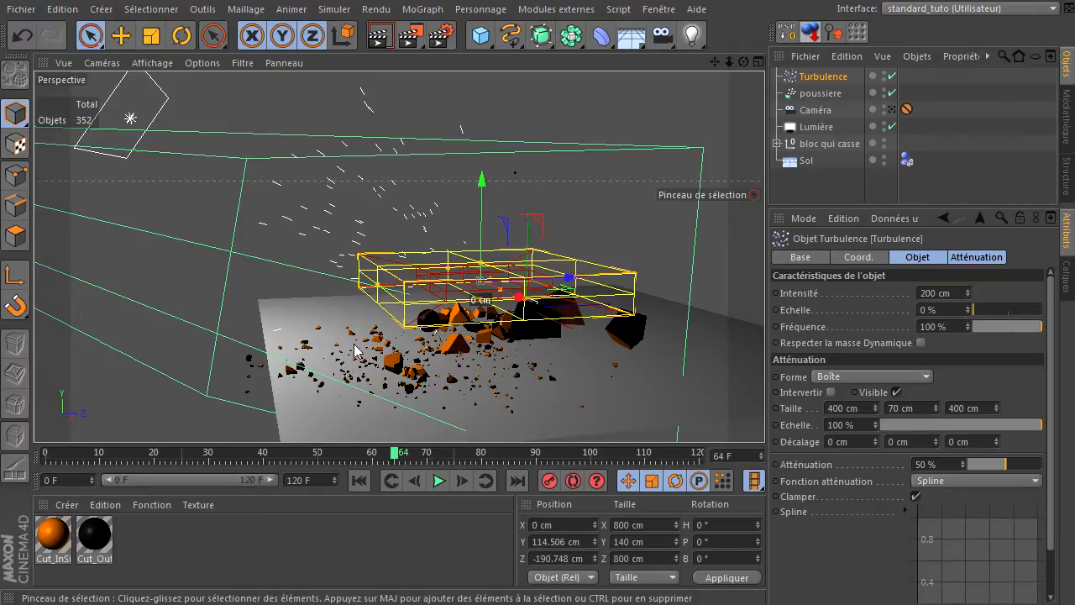
# - Bring back the particle objects palette, add a Gravité object, and move the palette away again
pyautogui.moveTo(1074, 436); pyautogui.dragTo(82, 215)
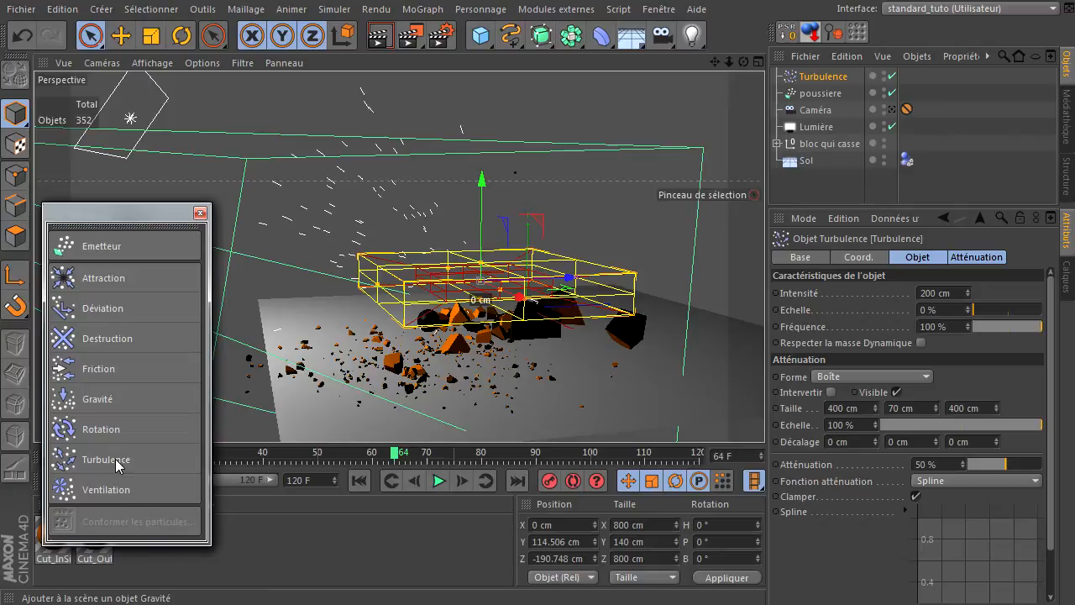
pyautogui.click(82, 407)
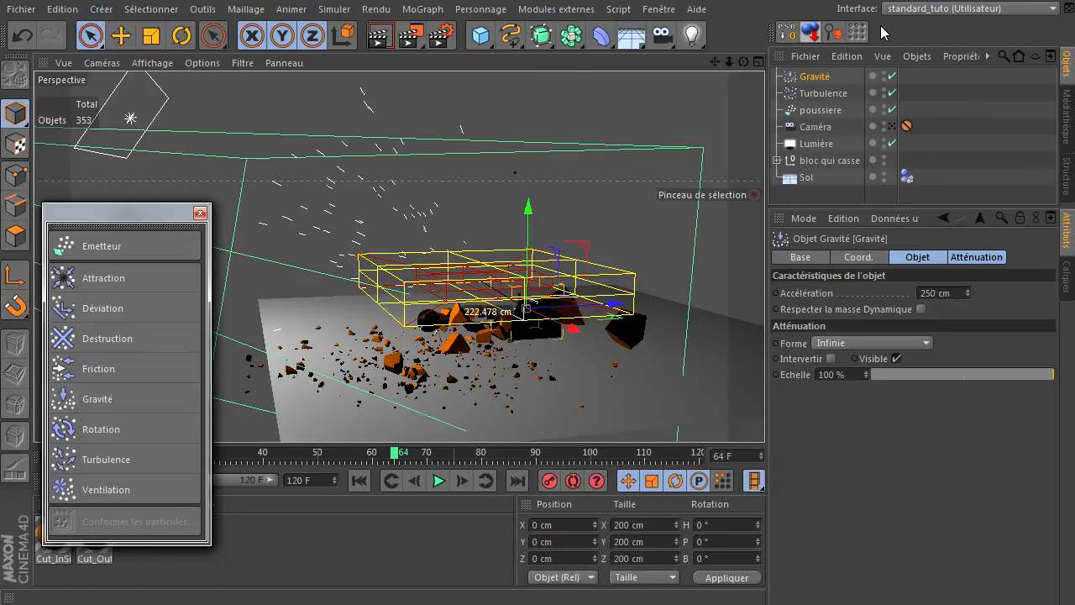
pyautogui.moveTo(94, 225); pyautogui.dragTo(1074, 352)
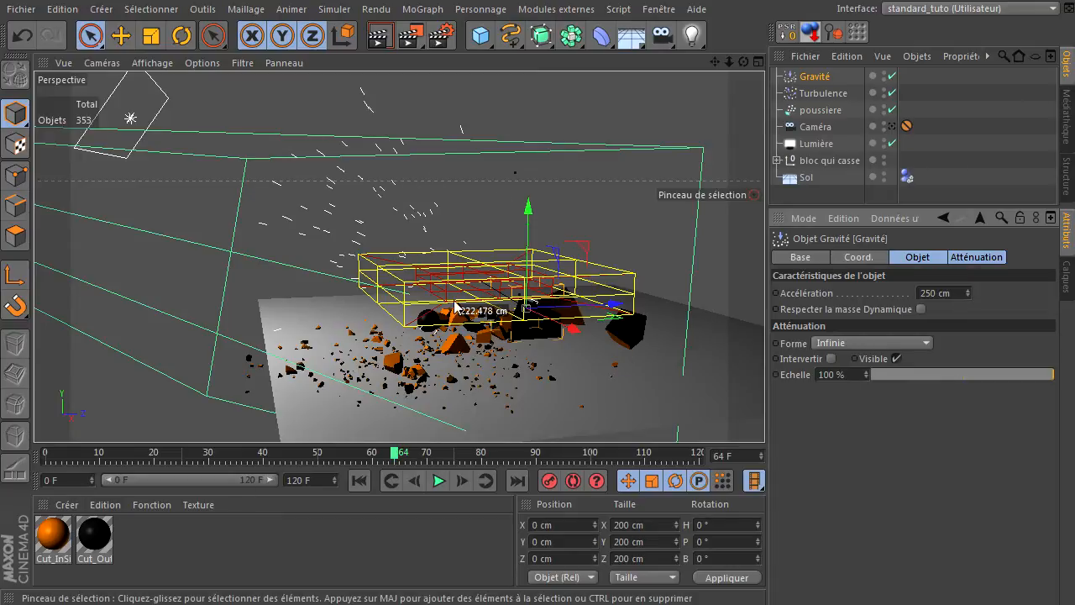
# - Replay the animation from the start to frame 74 to check the default gravity's effect on the particles
pyautogui.click(363, 479)
pyautogui.click(440, 482)
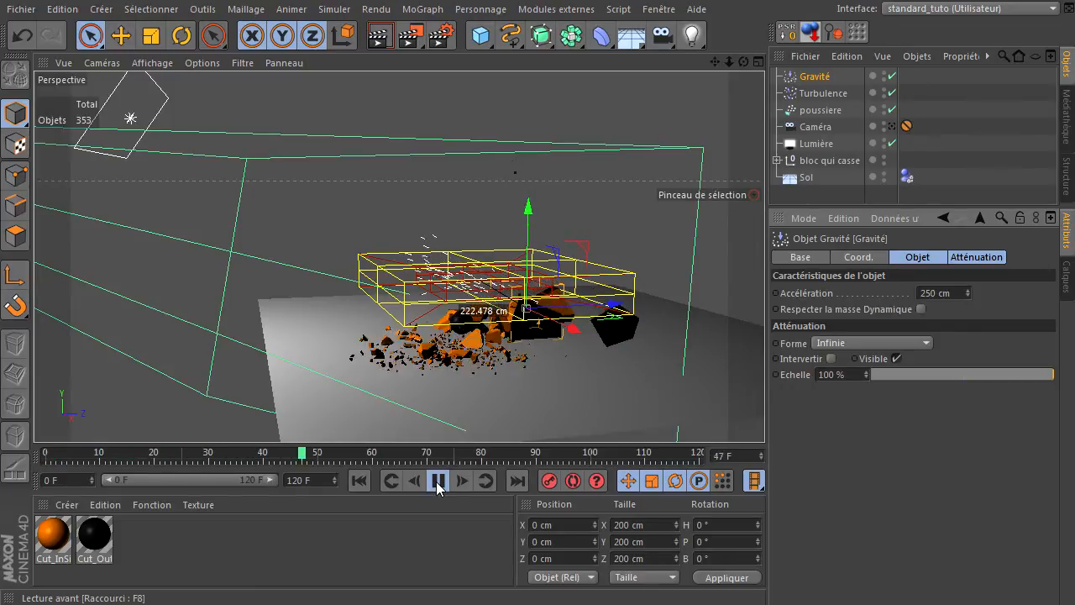
pyautogui.click(437, 480)
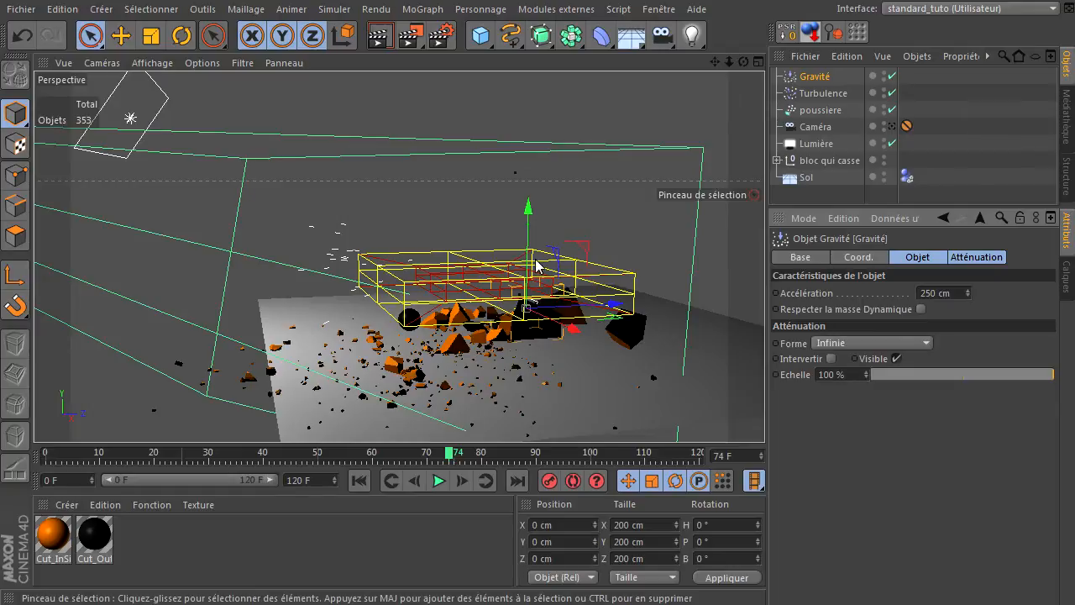
# - Set the Gravité object's Accélération to 3000 cm and its attenuation Forme to Boîte
pyautogui.doubleClick(951, 296)
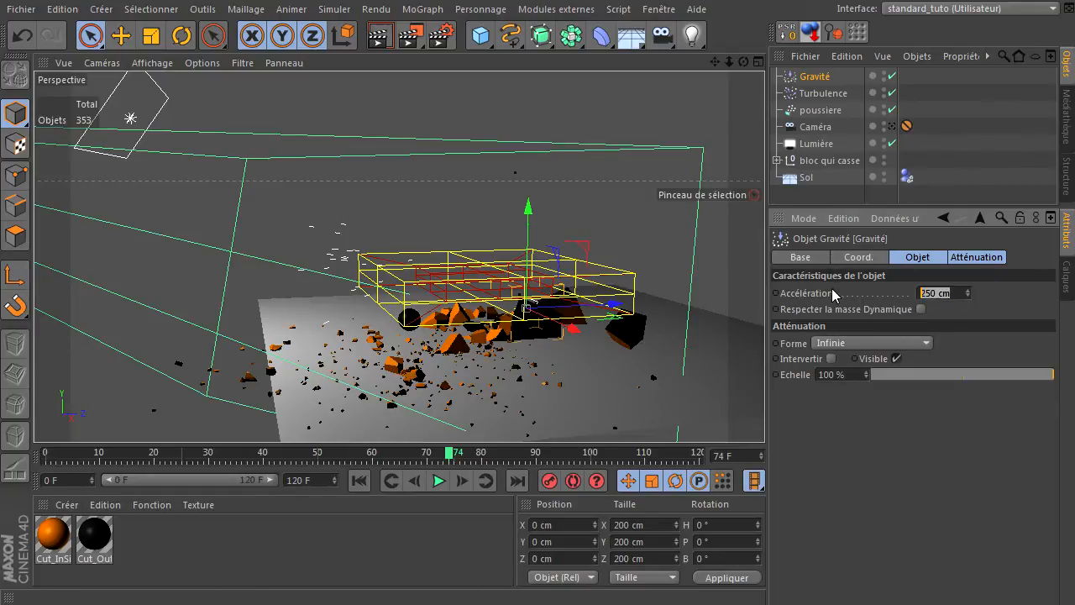
pyautogui.write('300')
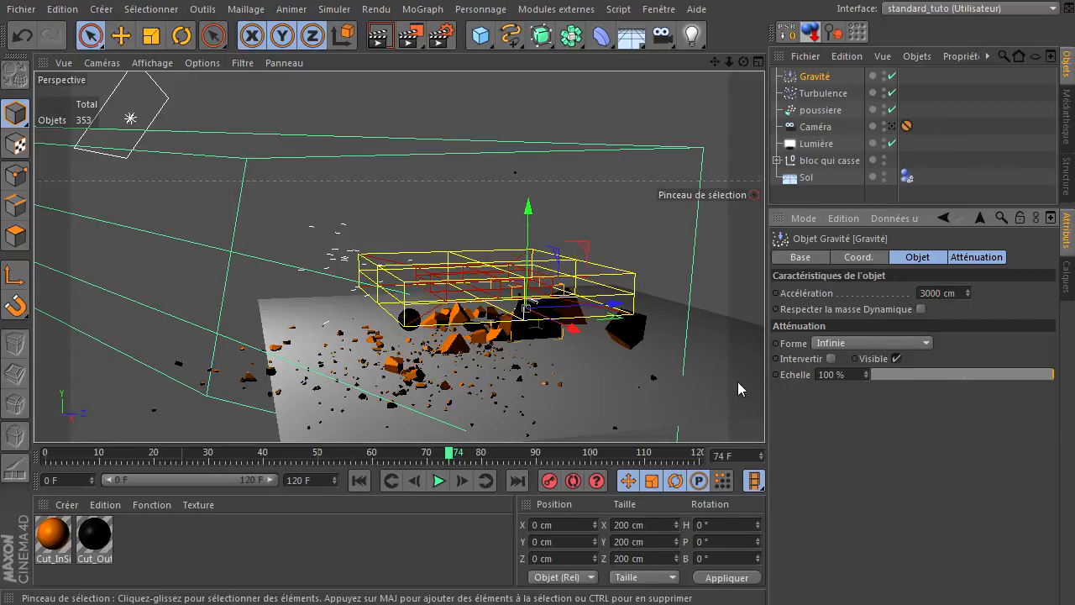
pyautogui.click(837, 348)
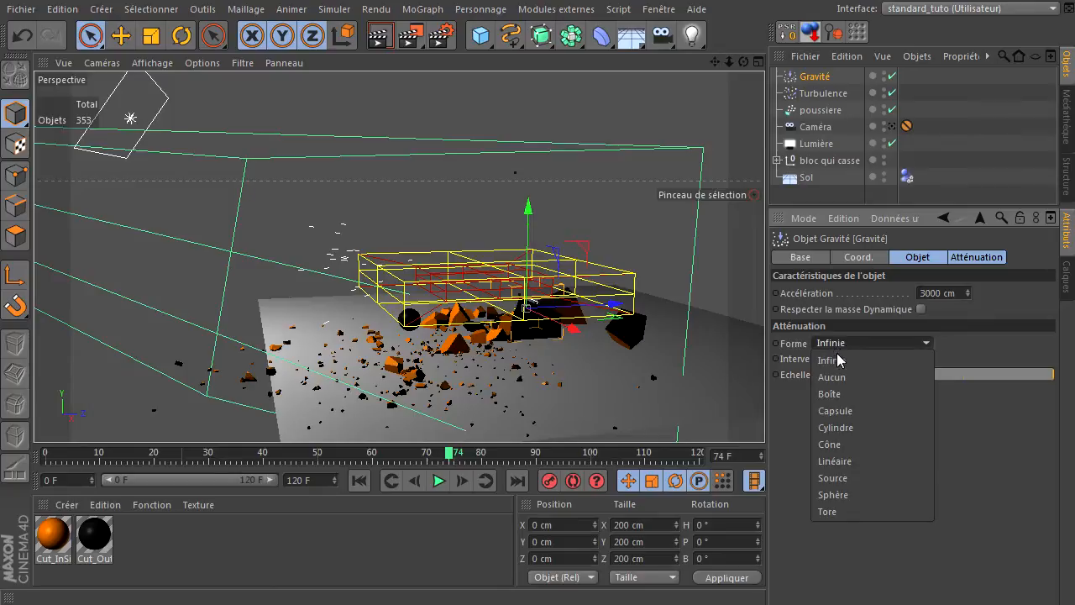
pyautogui.click(834, 395)
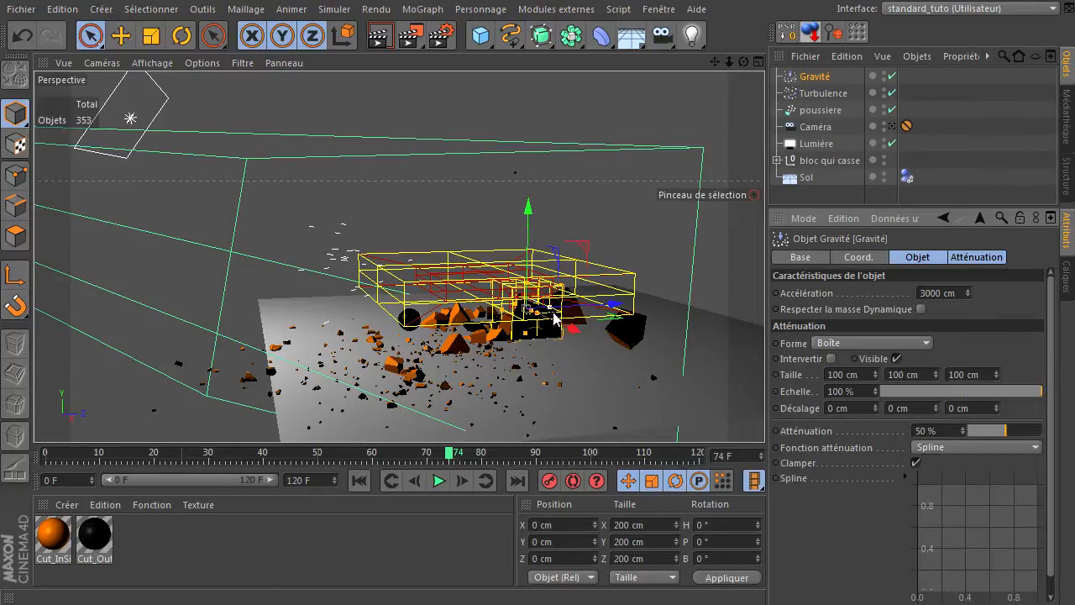
# - Hide the Turbulence object in the viewport and deselect it
pyautogui.click(802, 96)
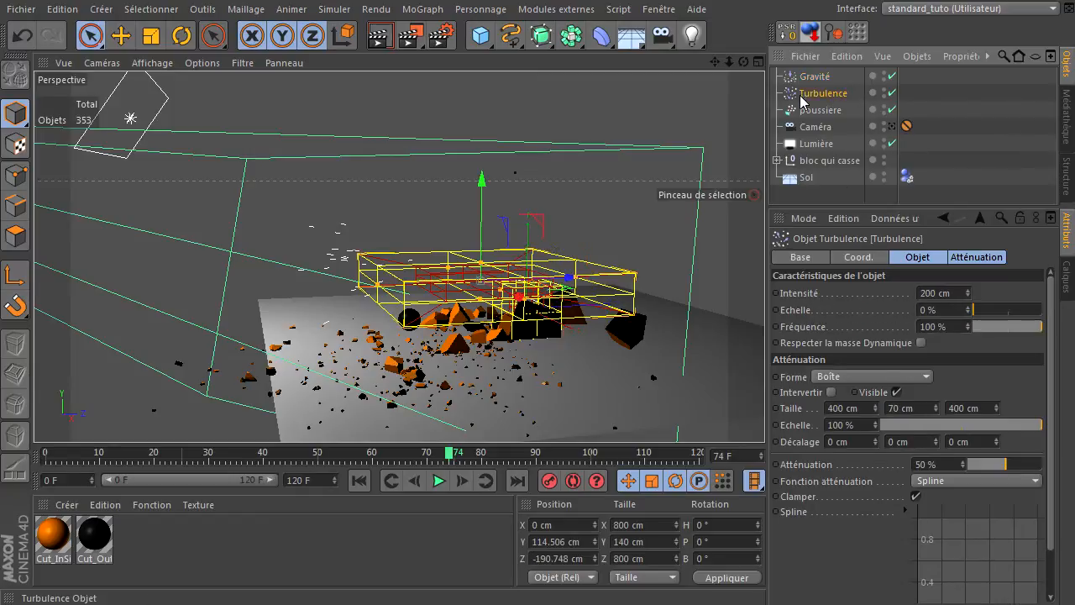
pyautogui.click(883, 90)
pyautogui.click(711, 113)
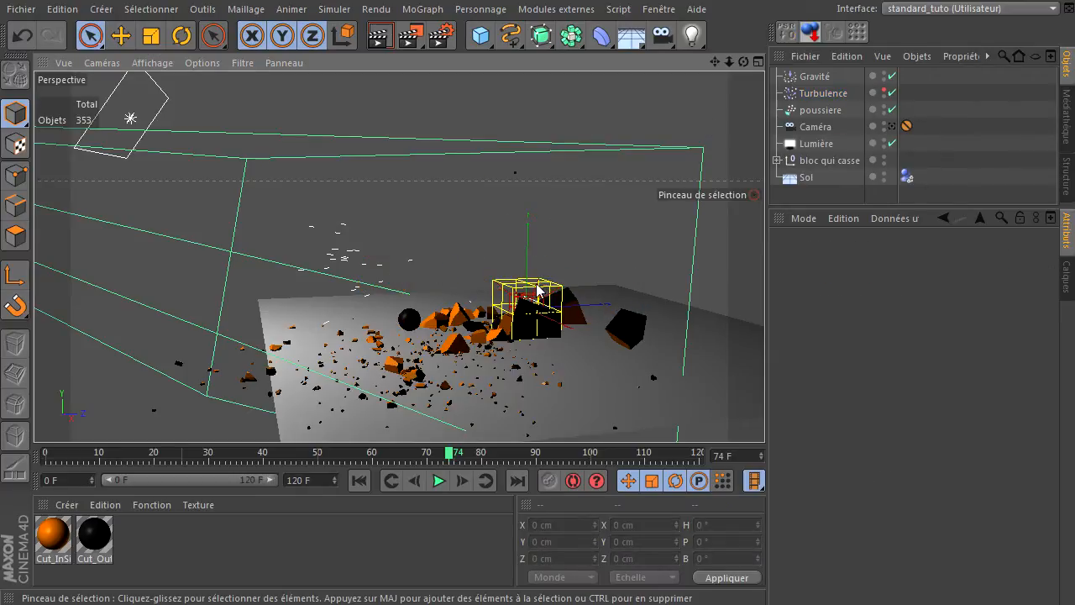
# - Set the Gravité box's Taille to 300 cm, 100 cm and 500 cm
pyautogui.click(813, 76)
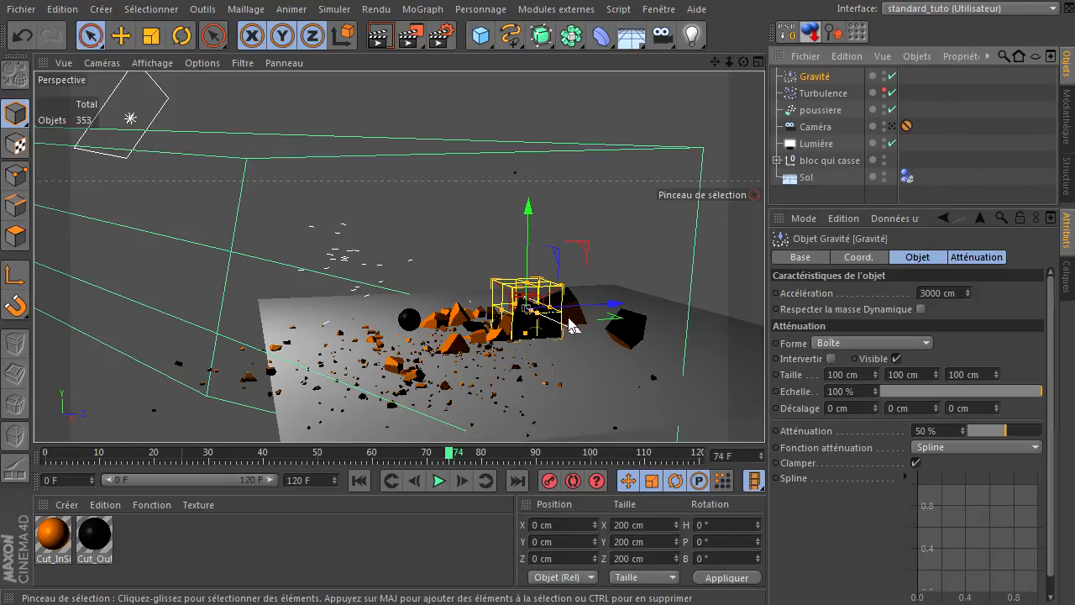
pyautogui.click(866, 374)
pyautogui.write('300')
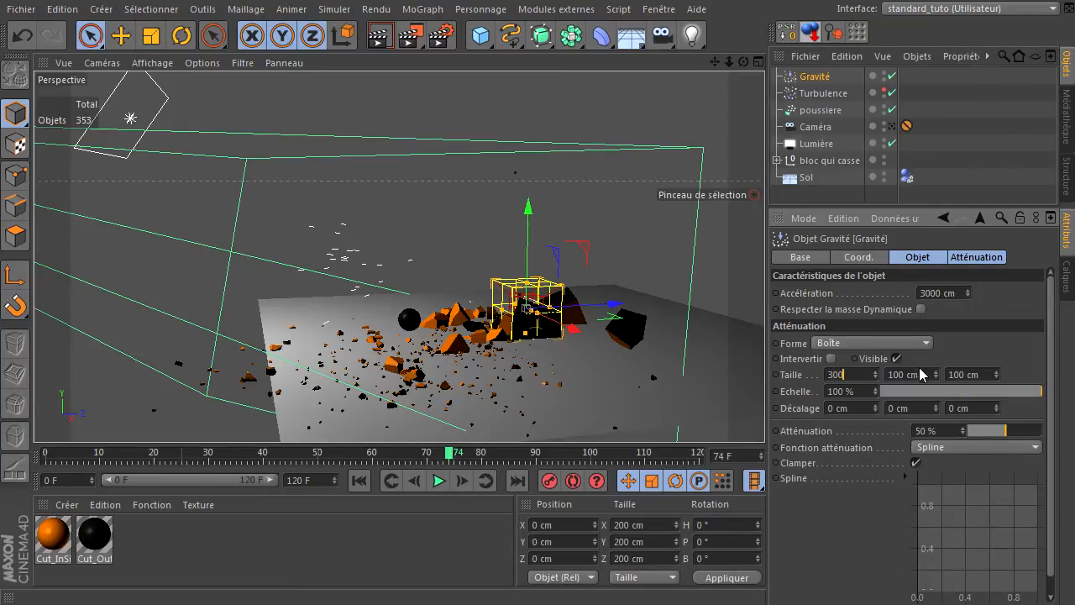
pyautogui.click(974, 372)
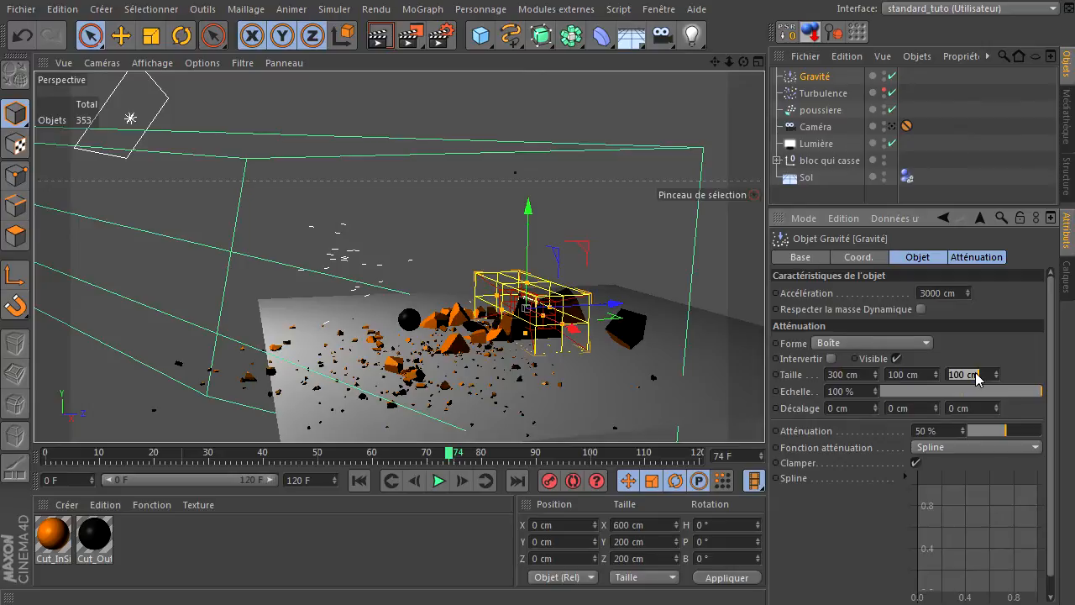
pyautogui.press('Return')
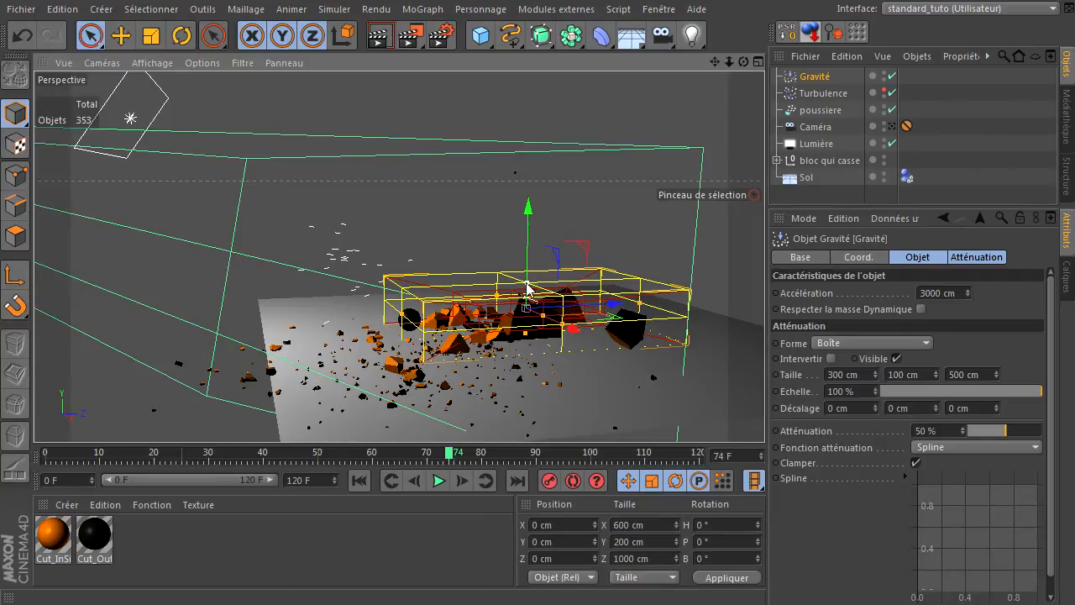
pyautogui.moveTo(527, 288); pyautogui.dragTo(526, 294)
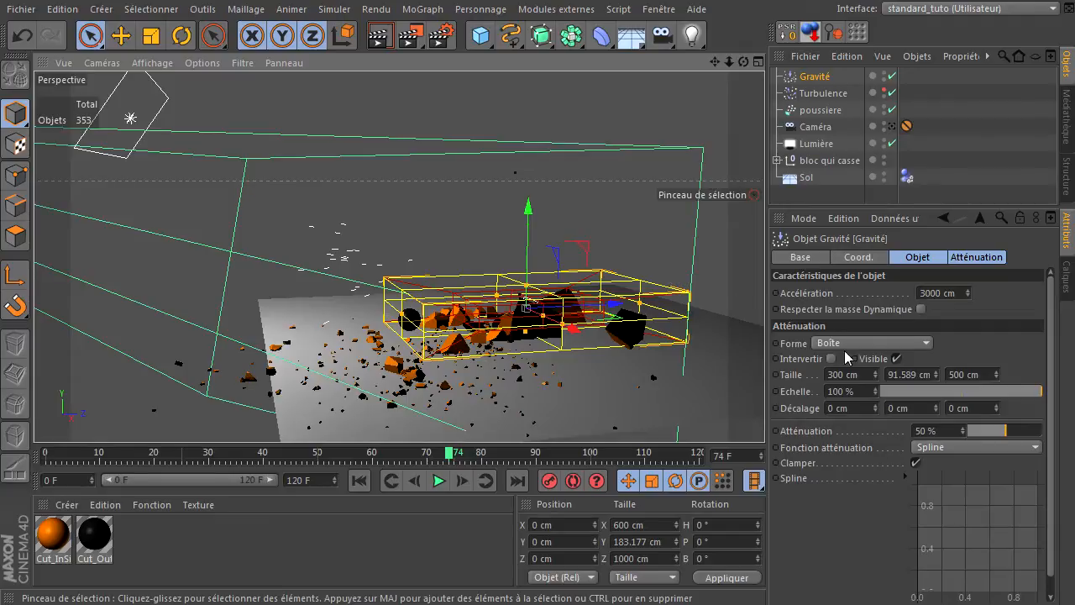
pyautogui.doubleClick(904, 374)
pyautogui.write('1')
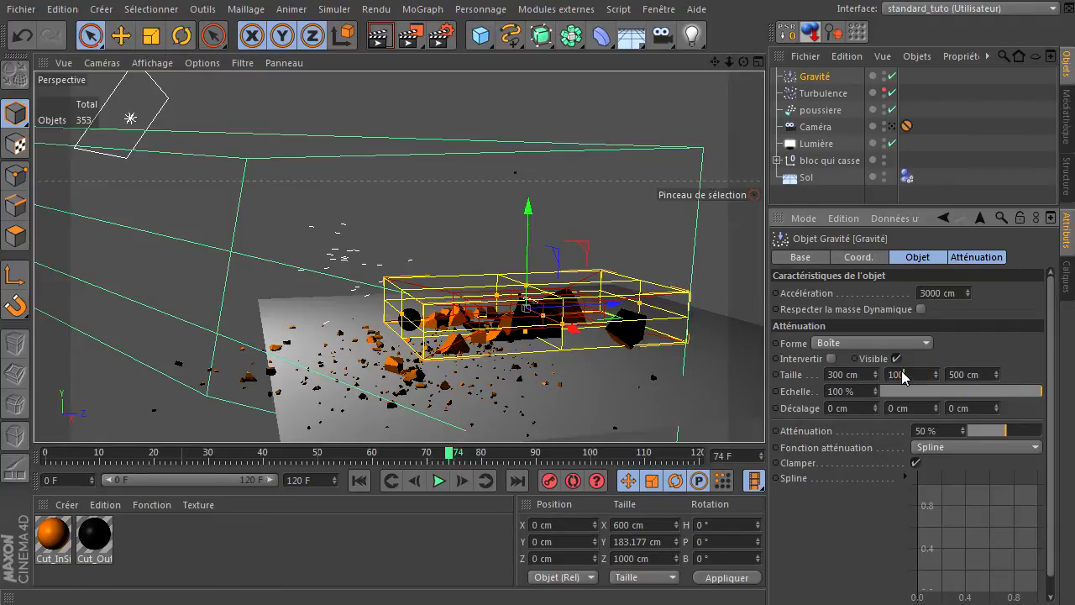
pyautogui.write('00')
pyautogui.press('Return')
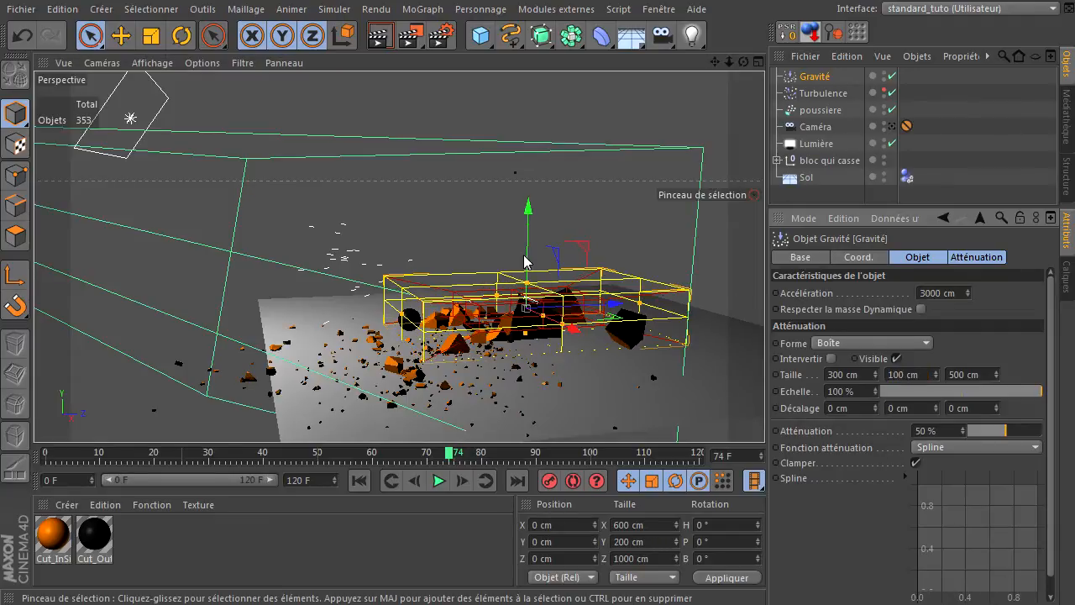
# - Move the Gravité box over the particles' path in the Droite view, to about Y 111 cm and Z -261 cm
pyautogui.scroll(3, 510, 310)
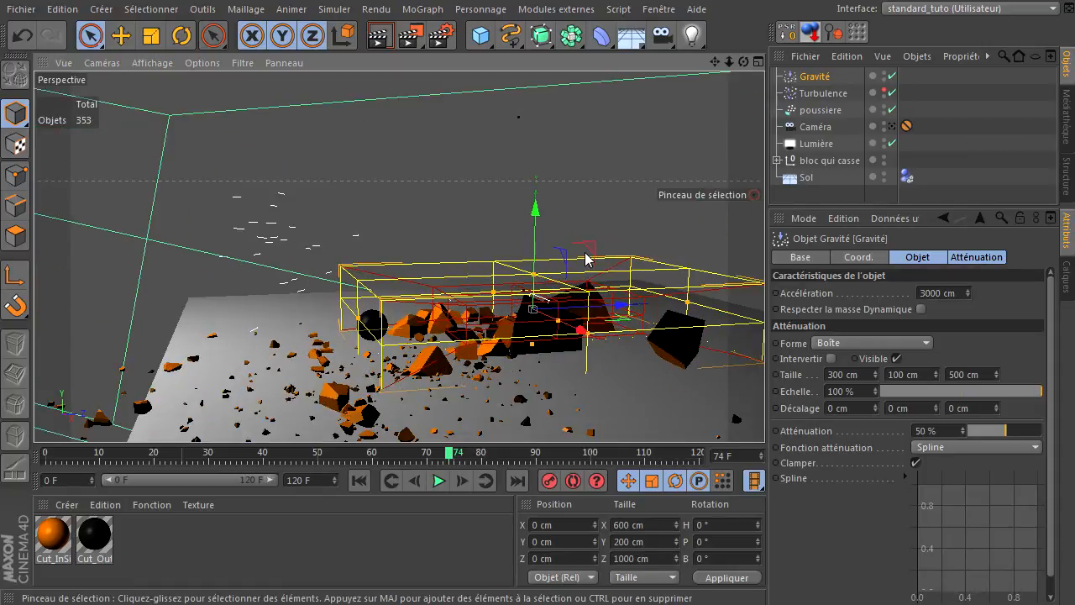
pyautogui.moveTo(537, 241); pyautogui.dragTo(550, 168)
pyautogui.middleClick(416, 276)
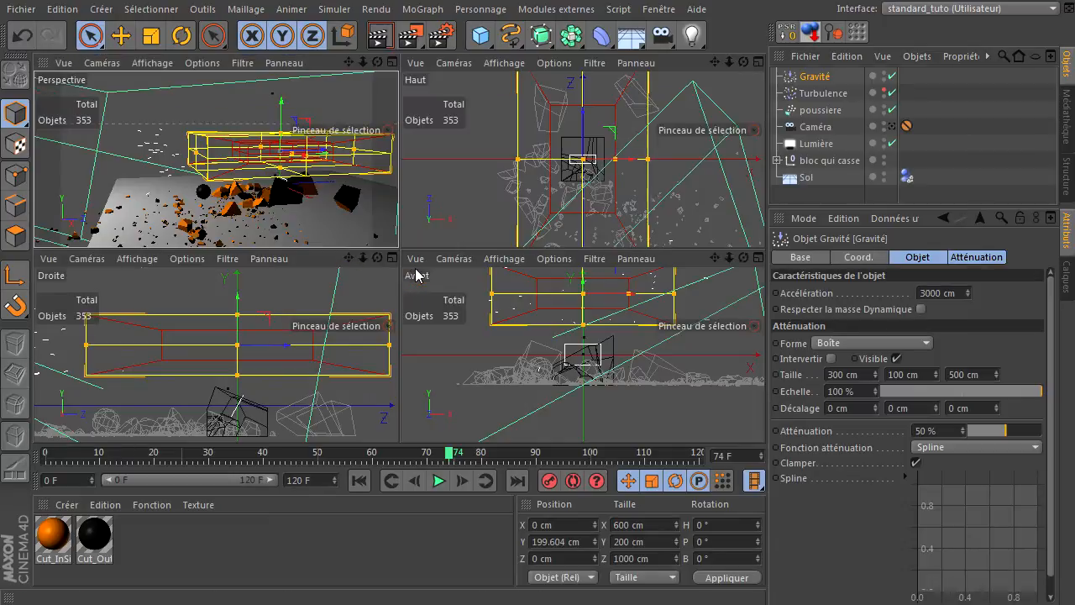
pyautogui.middleClick(274, 332)
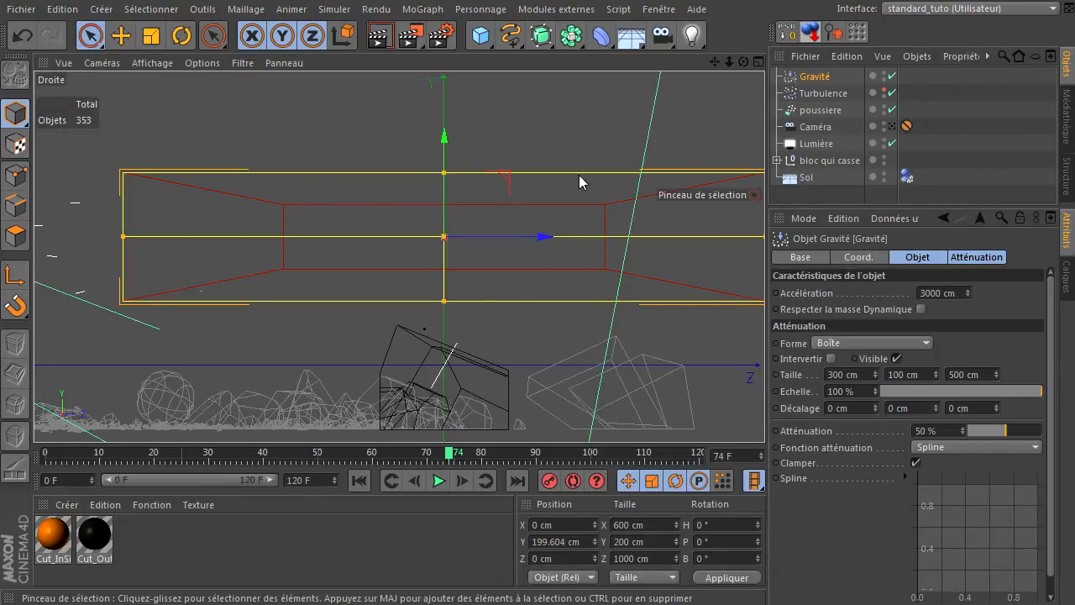
pyautogui.moveTo(712, 62); pyautogui.dragTo(637, 298)
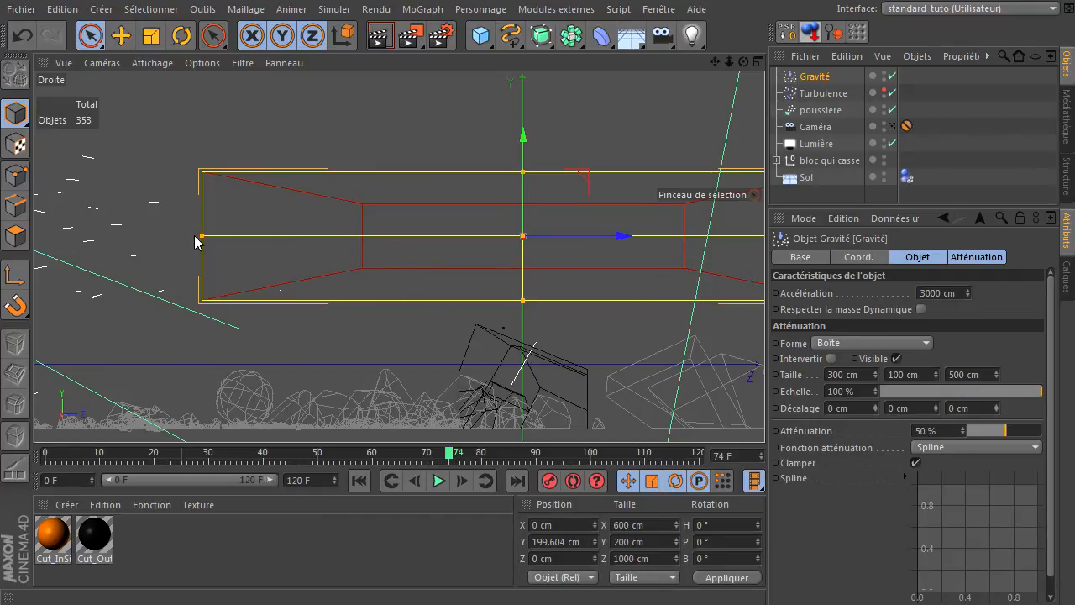
pyautogui.moveTo(580, 173); pyautogui.dragTo(415, 236)
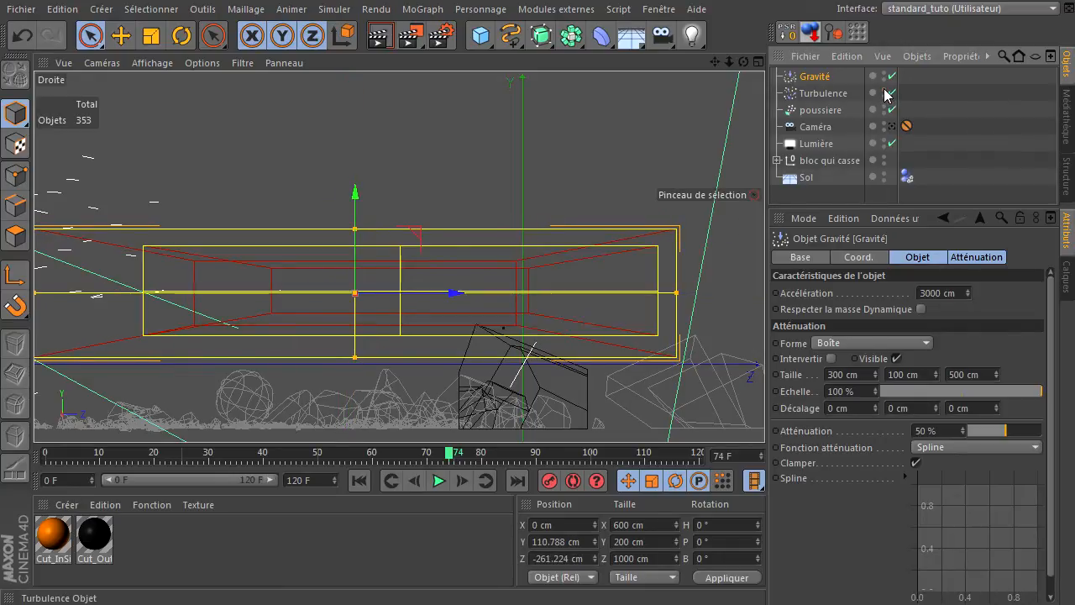
# - Lower the turbulence box to about Y 92 cm and raise the Gravité box to about Y 125 cm
pyautogui.click(823, 93)
pyautogui.moveTo(401, 213); pyautogui.dragTo(400, 227)
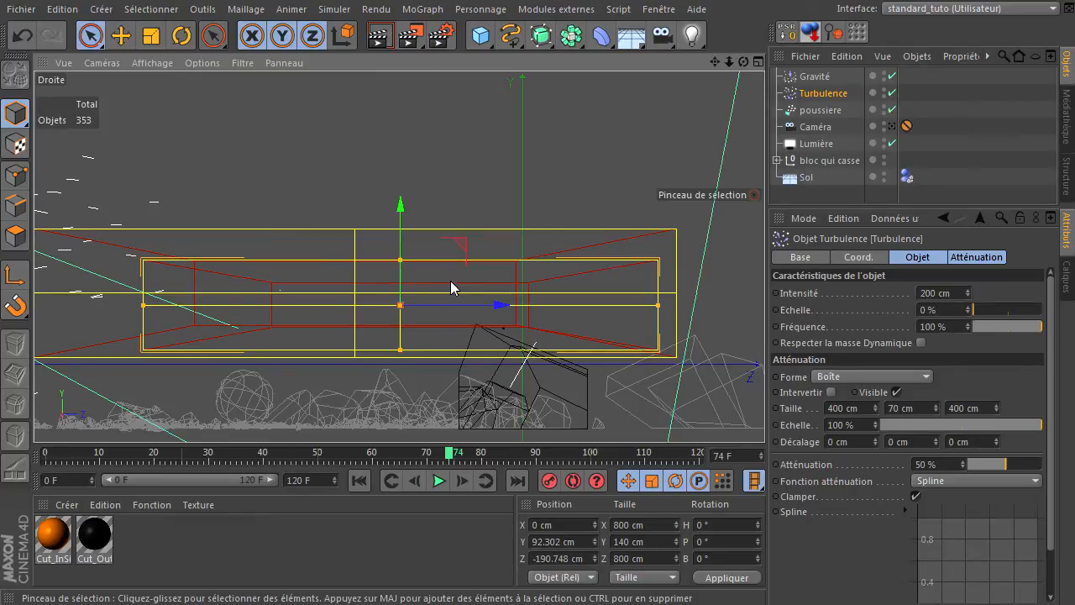
pyautogui.click(813, 77)
pyautogui.moveTo(355, 200); pyautogui.dragTo(355, 192)
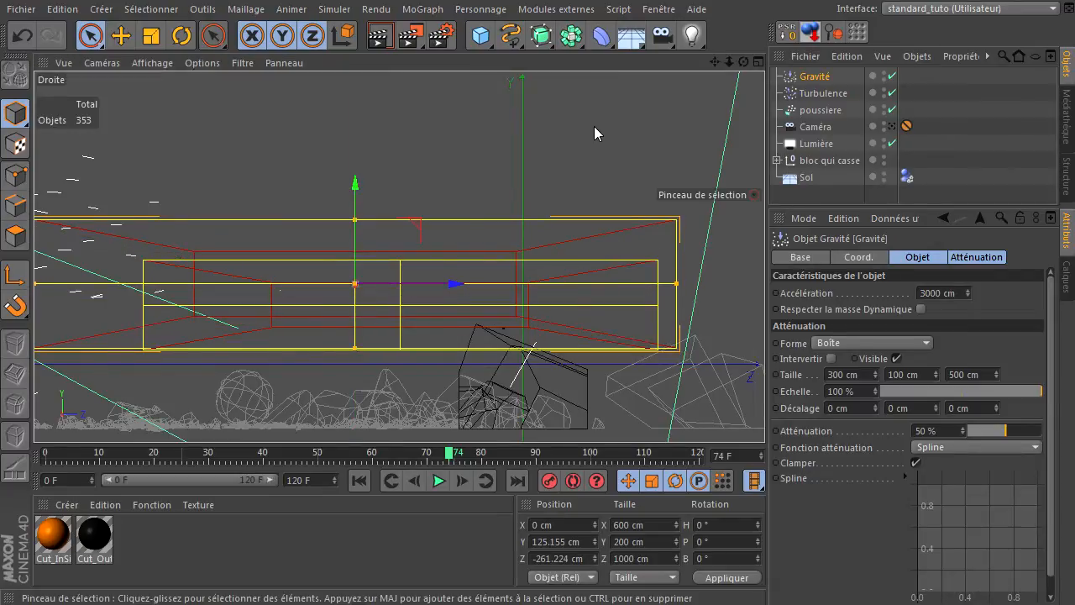
# - Return to the perspective view and replay the animation from the start to frame 62 to check the combined gravity and turbulence
pyautogui.middleClick(594, 126)
pyautogui.middleClick(249, 186)
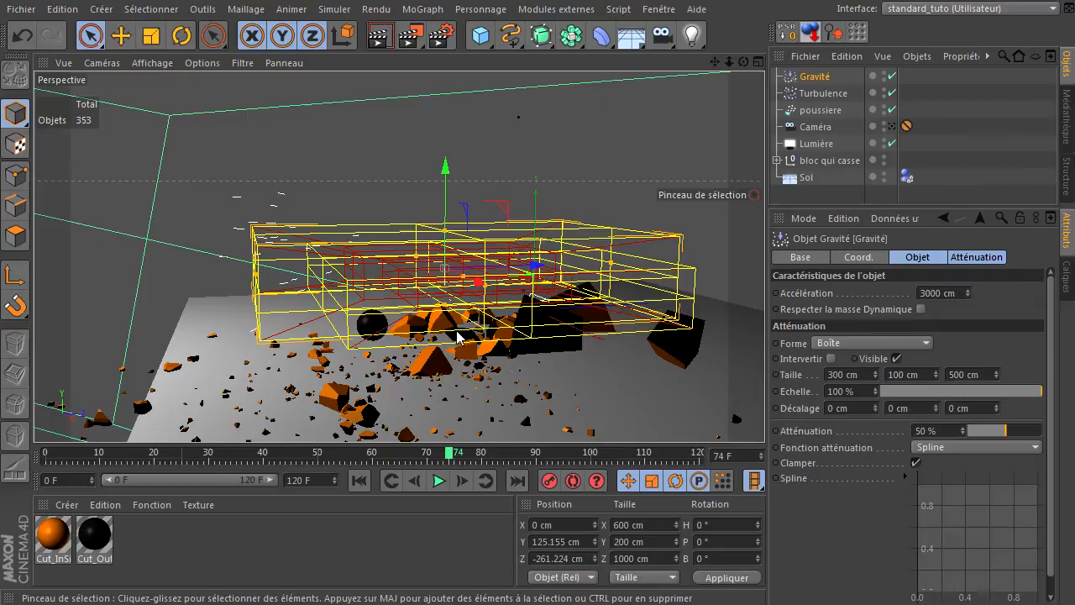
pyautogui.moveTo(743, 63); pyautogui.dragTo(715, 116)
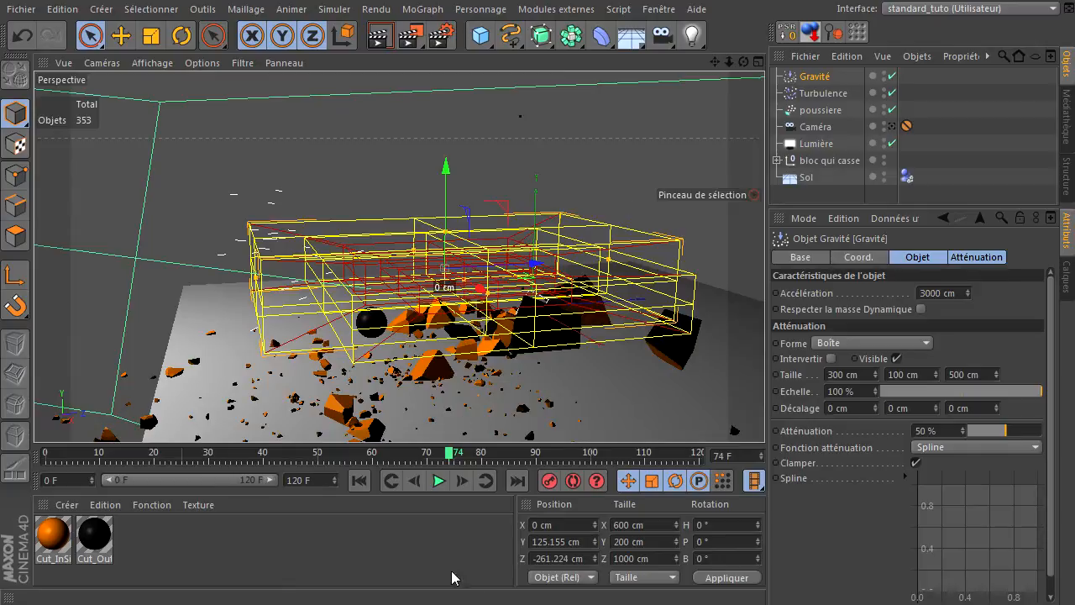
pyautogui.click(359, 480)
pyautogui.click(440, 482)
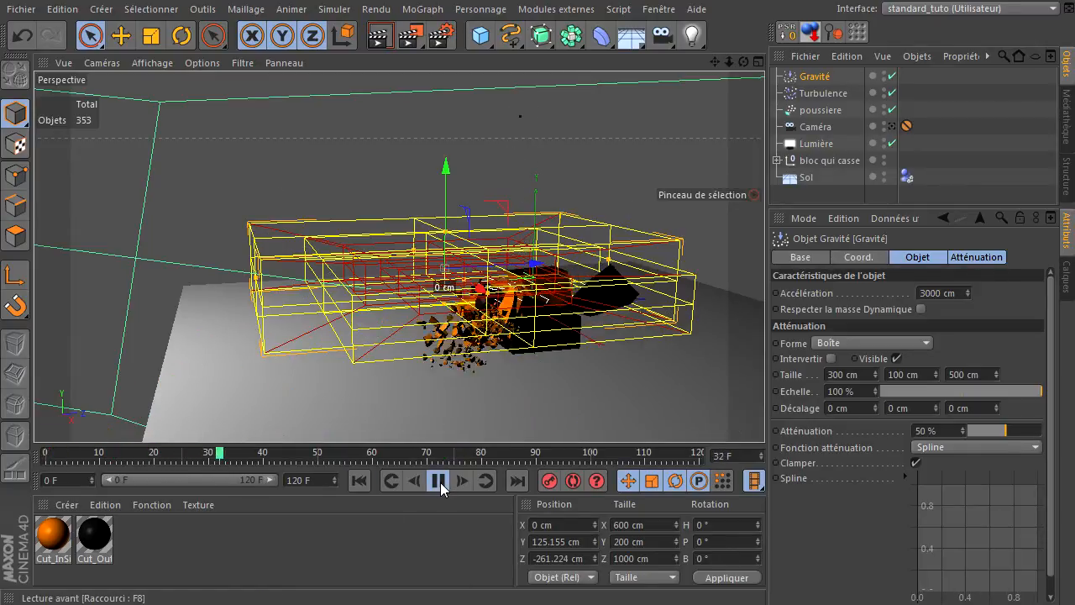
pyautogui.click(440, 482)
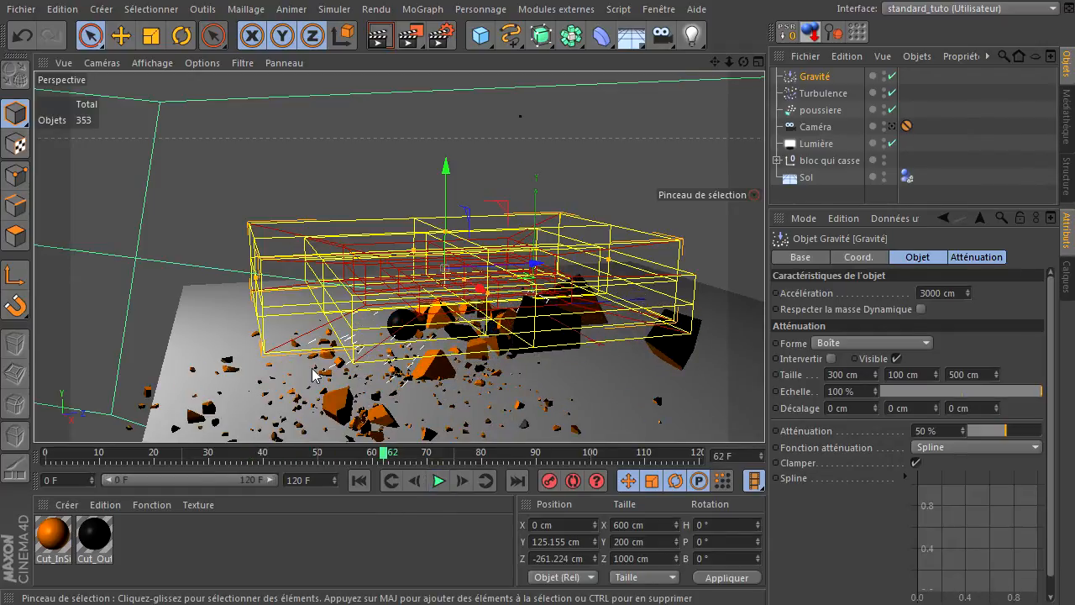
# - Lower the turbulence box to about Y 69 cm and replay the animation from the start to frame 67
pyautogui.click(833, 92)
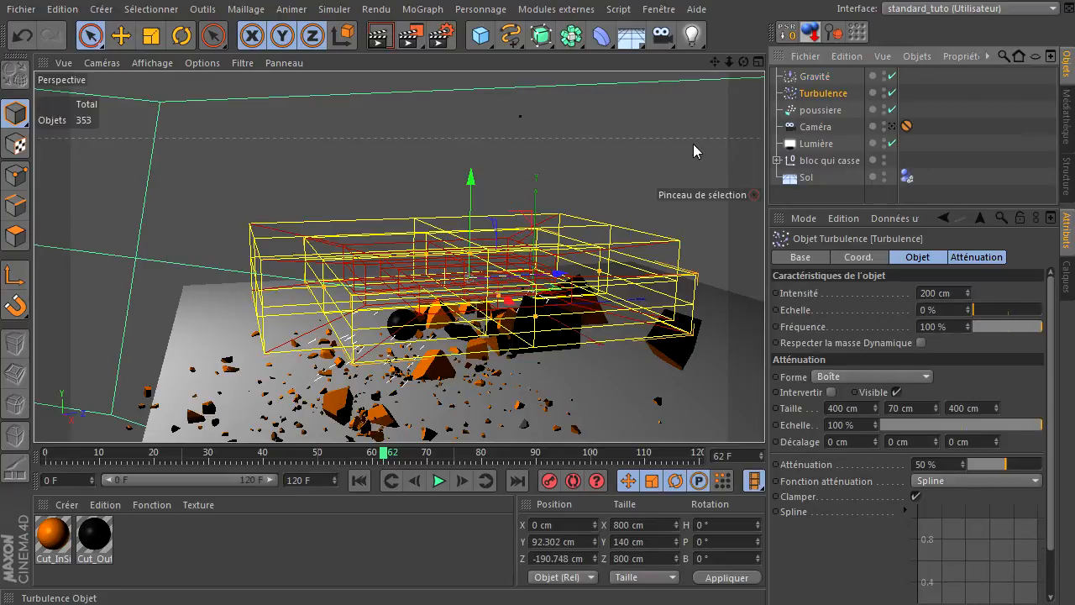
pyautogui.moveTo(473, 176); pyautogui.dragTo(471, 187)
pyautogui.click(372, 483)
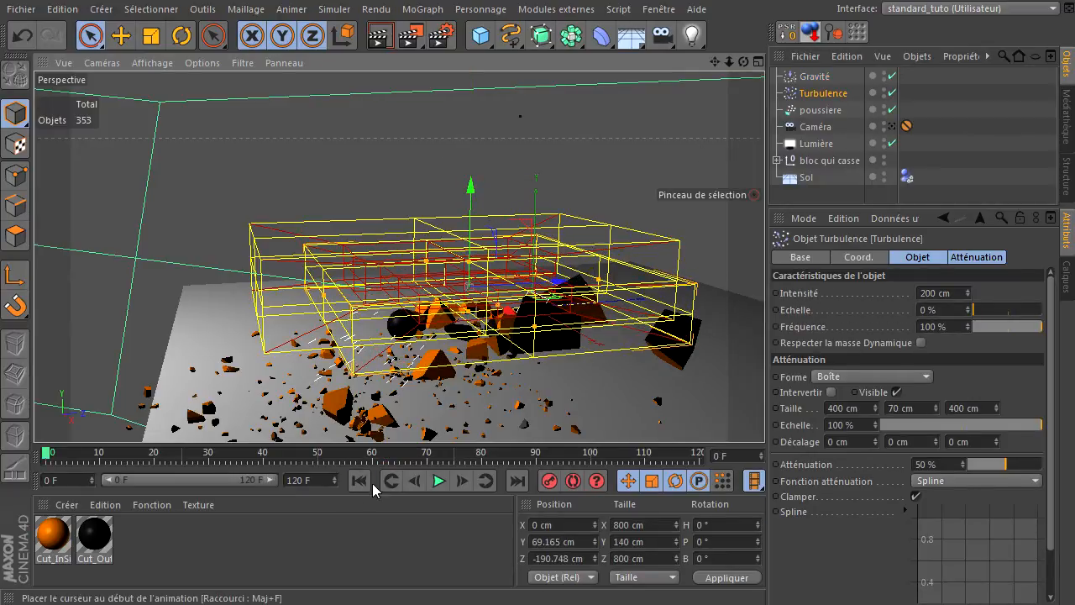
pyautogui.click(438, 480)
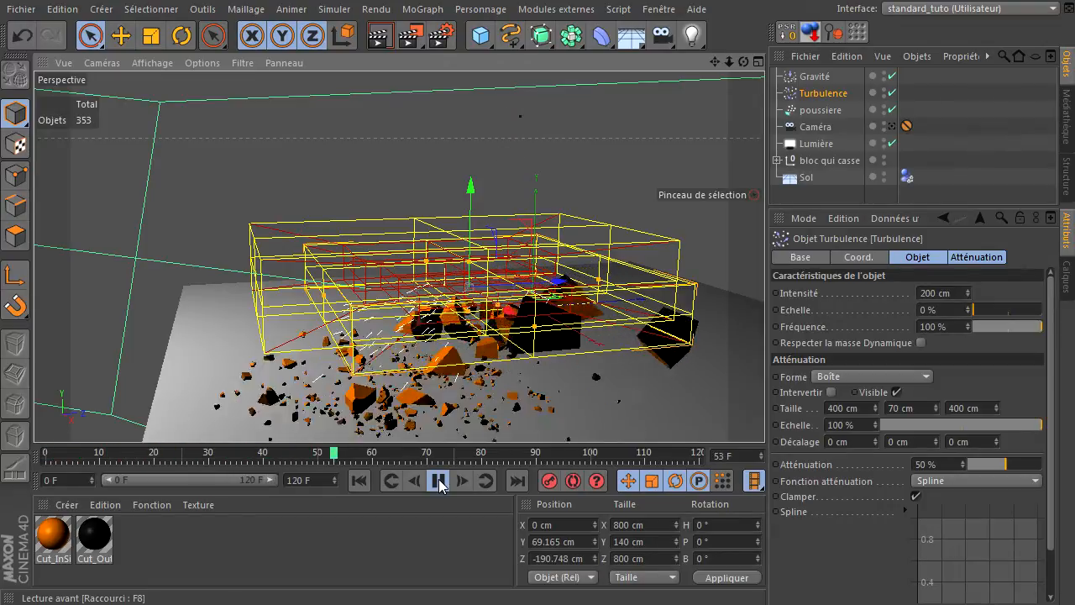
pyautogui.click(438, 480)
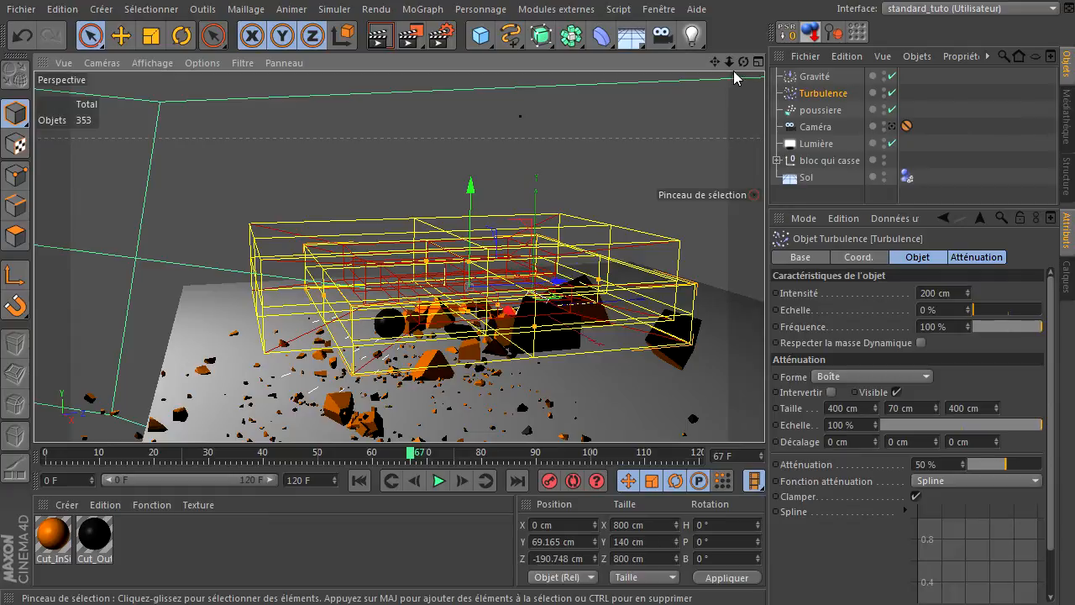
# - Examine the particles' paths relative to the floor from a low angle and view the Sol object's dynamics tag settings
pyautogui.moveTo(728, 62); pyautogui.dragTo(765, 412)
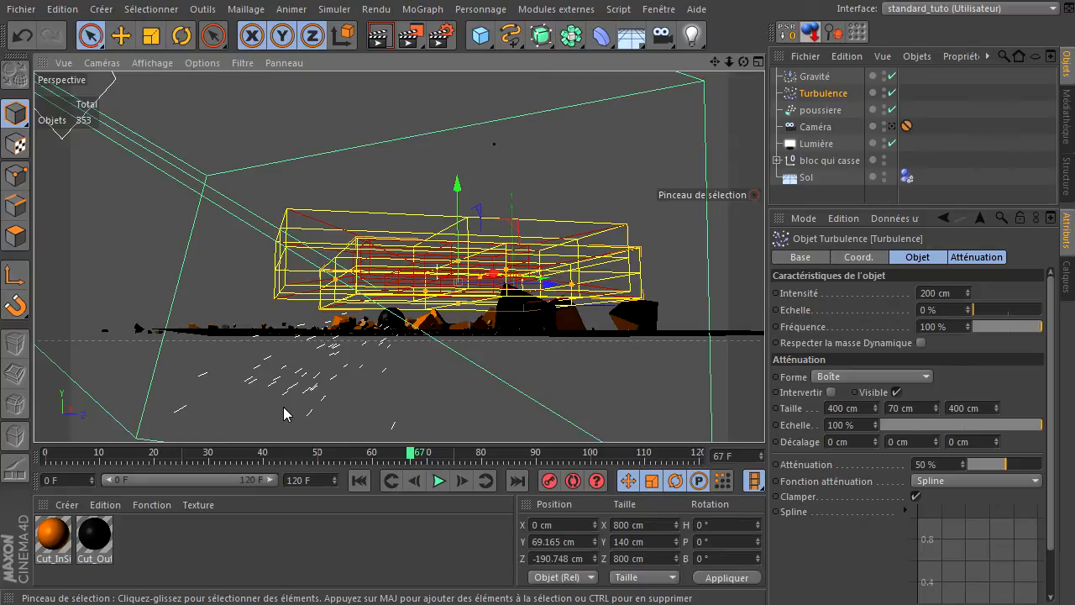
pyautogui.click(907, 177)
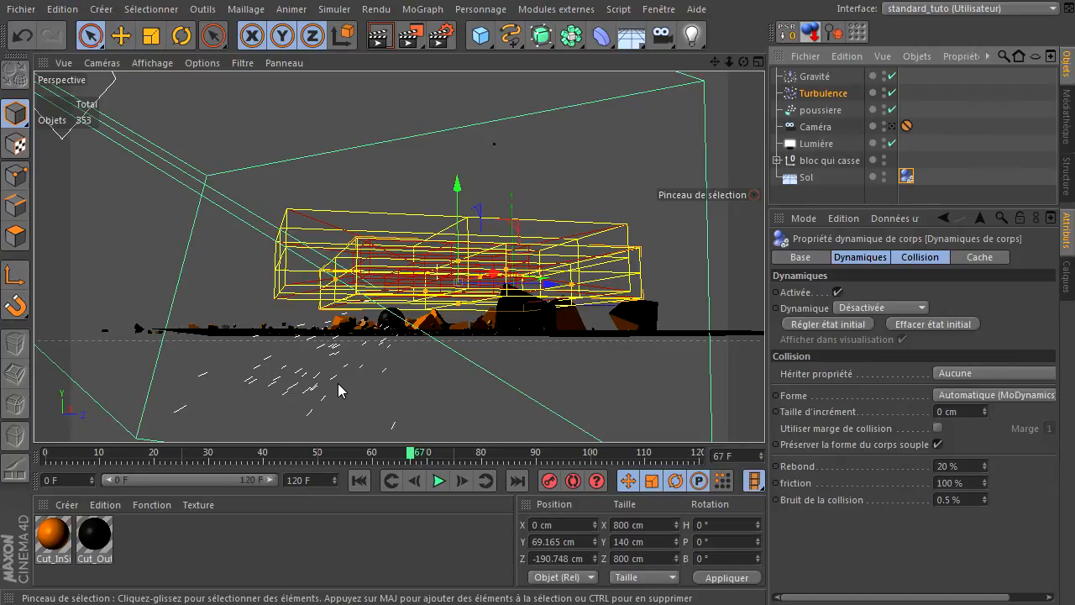
pyautogui.click(356, 338)
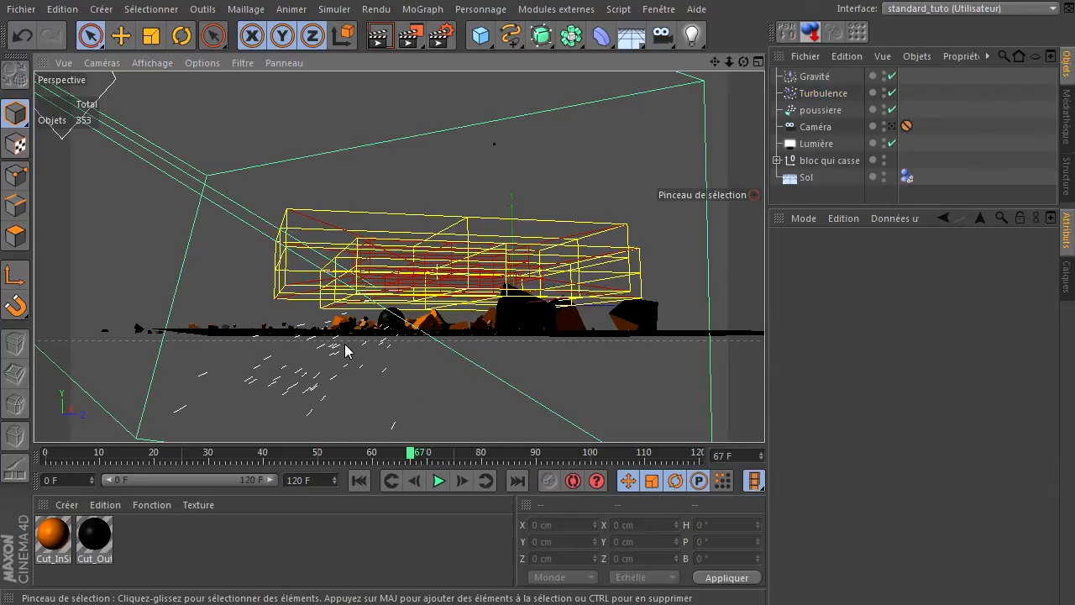
pyautogui.moveTo(743, 61); pyautogui.dragTo(764, 413)
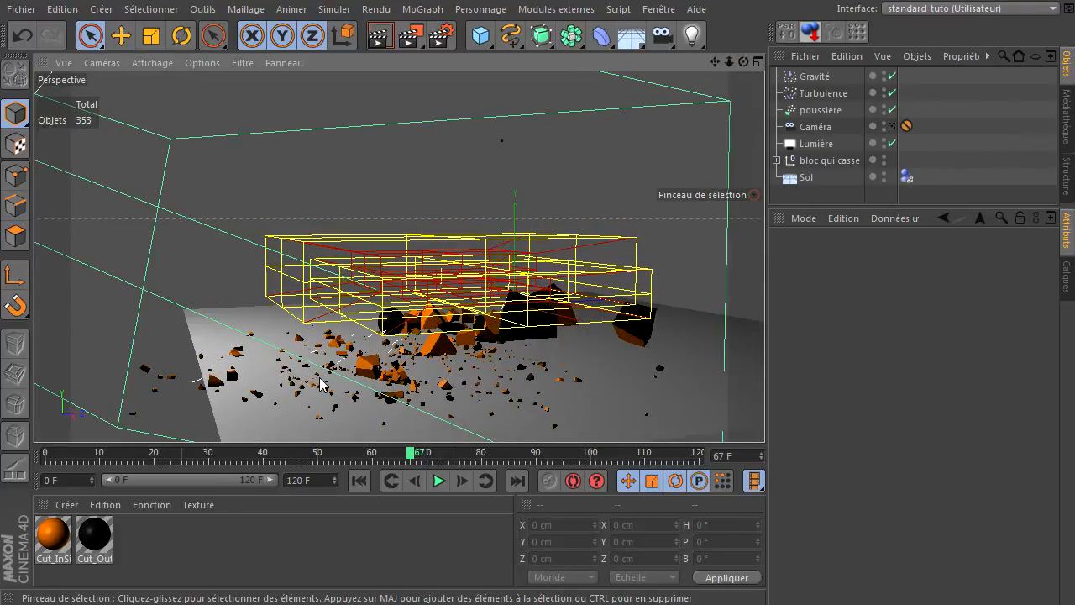
# - Add a Déviation object from the particle modifiers to deflect the dust particles
pyautogui.moveTo(1074, 437); pyautogui.dragTo(141, 229)
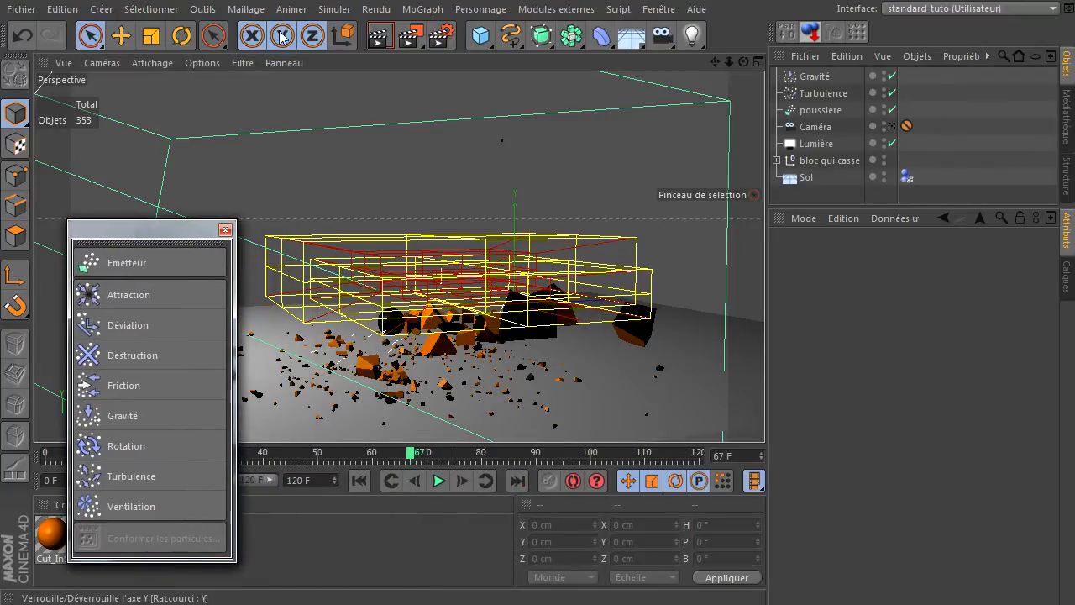
pyautogui.click(334, 9)
pyautogui.moveTo(367, 75)
pyautogui.click(754, 13)
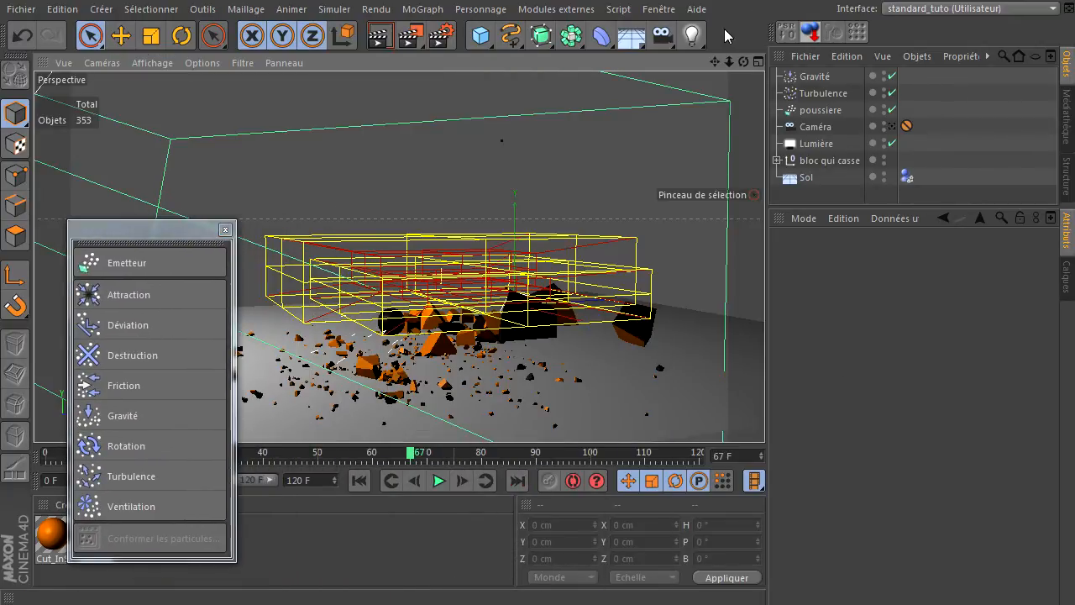
pyautogui.click(127, 330)
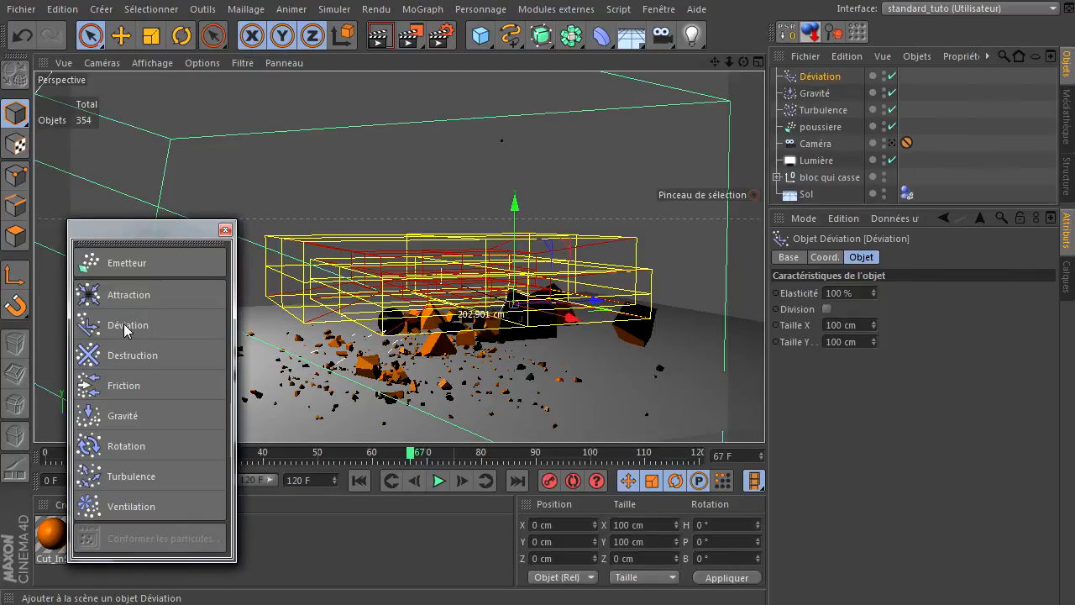
pyautogui.click(225, 229)
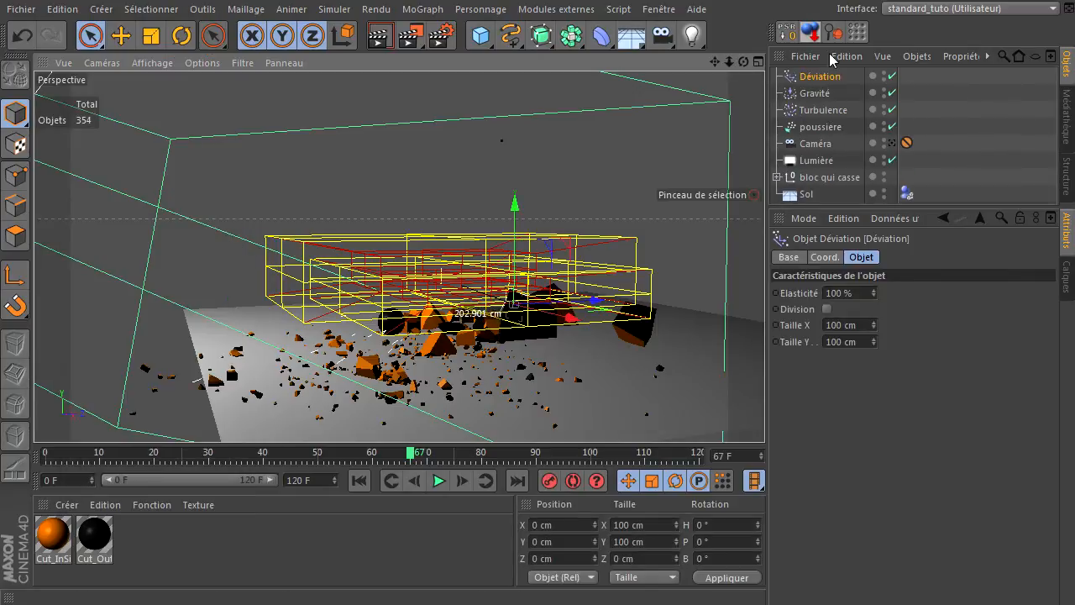
# - Hide the Gravité and Turbulence objects in the viewport
pyautogui.moveTo(932, 205); pyautogui.dragTo(933, 240)
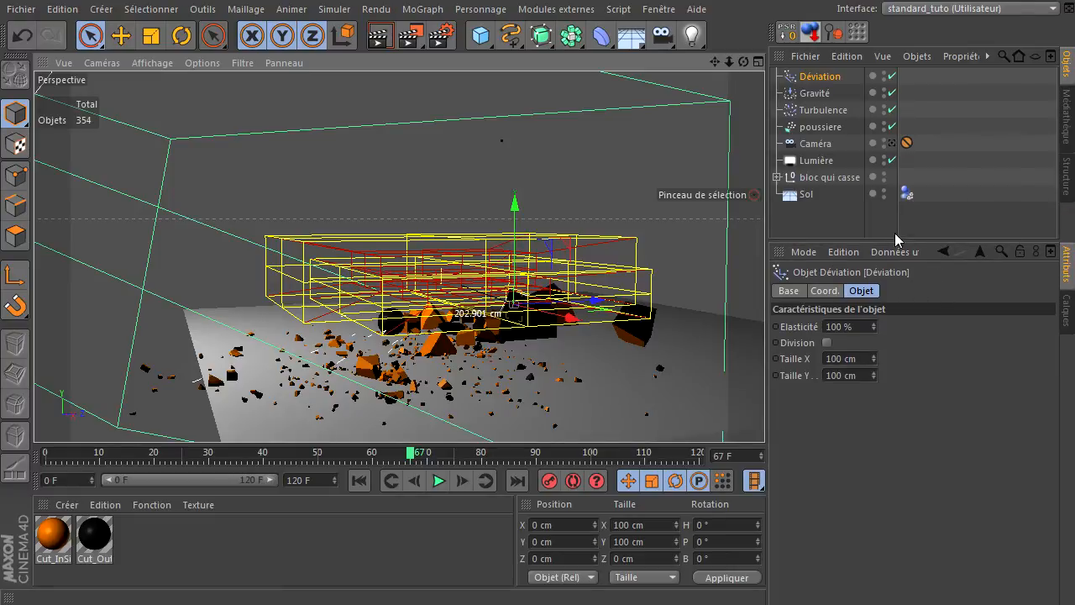
pyautogui.click(883, 90)
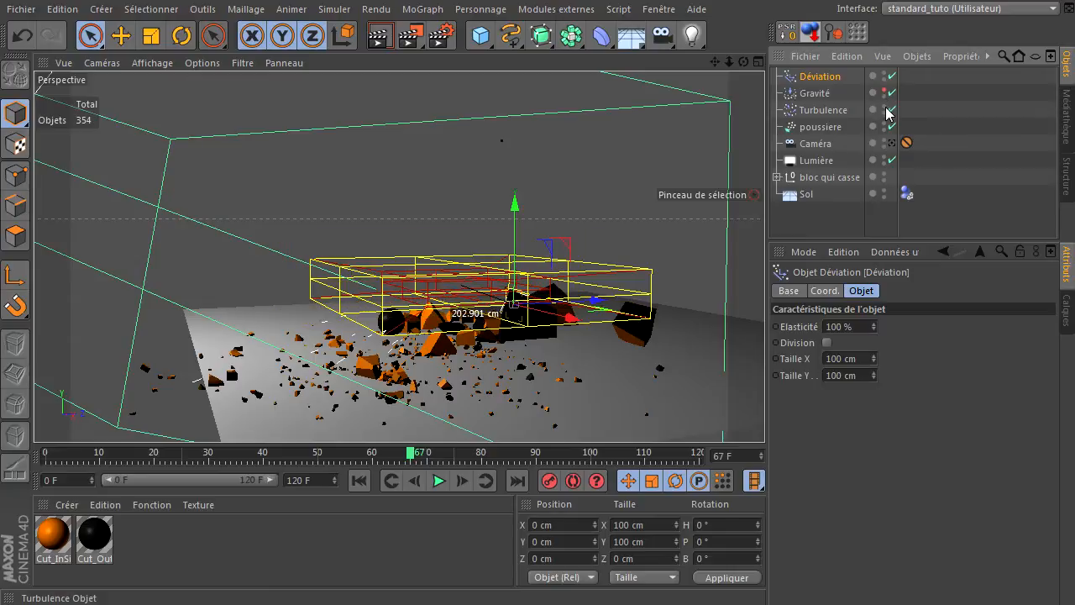
pyautogui.click(883, 107)
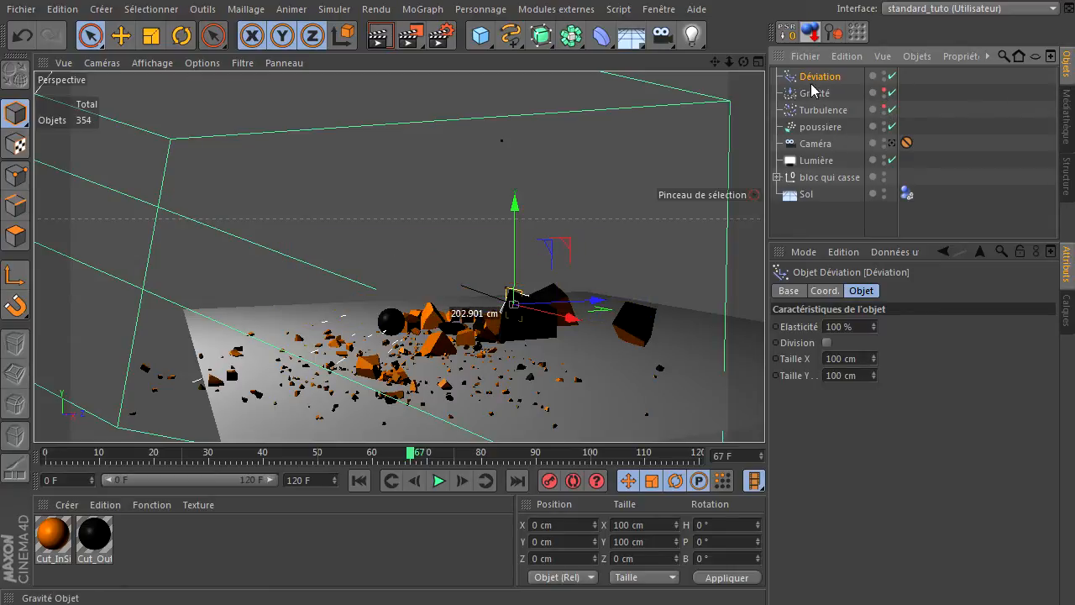
# - Raise the Déviation object to about Y 168 cm and set its pitch to 90° so it lies horizontally
pyautogui.moveTo(514, 226); pyautogui.dragTo(524, 166)
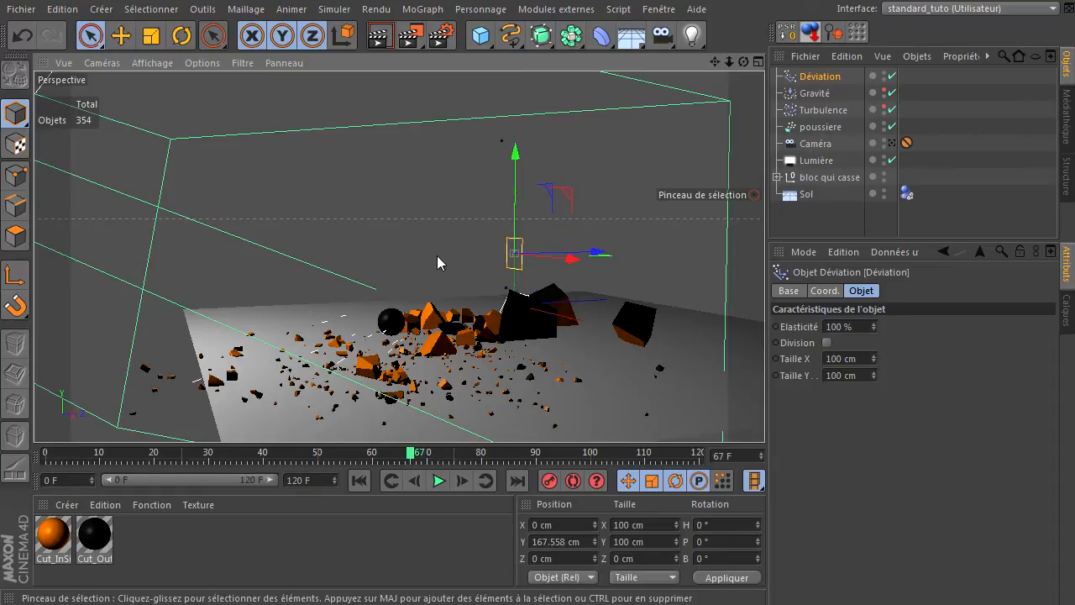
pyautogui.click(181, 36)
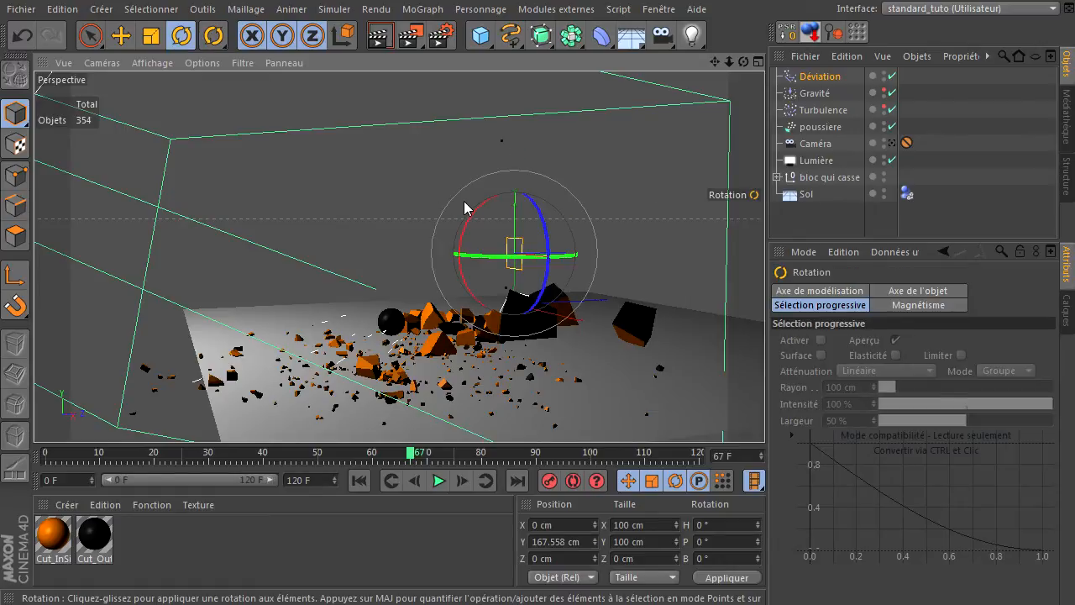
pyautogui.moveTo(464, 210); pyautogui.dragTo(475, 305)
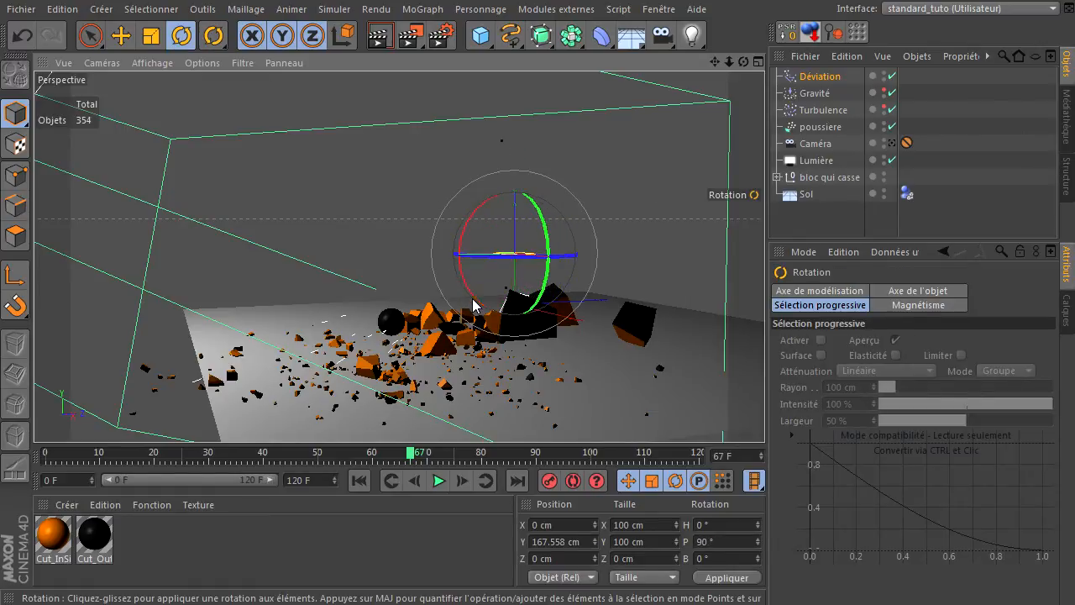
# - Align the Déviation with the floor by nesting it under Sol, zeroing its X, Y and Z position, and returning it to the top level
pyautogui.click(803, 220)
pyautogui.moveTo(814, 146); pyautogui.dragTo(799, 197)
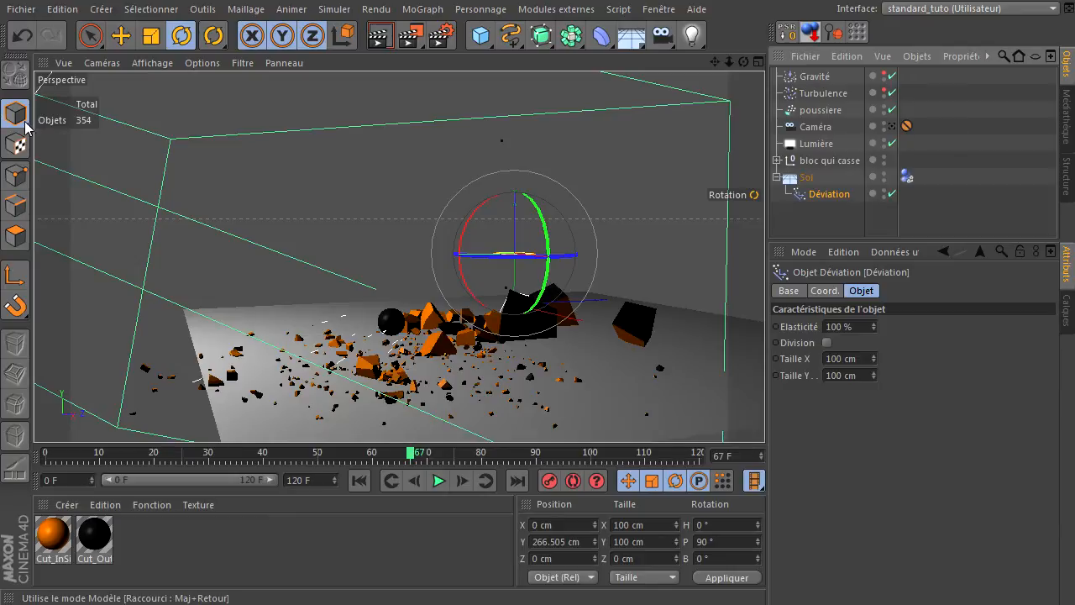
pyautogui.click(566, 526)
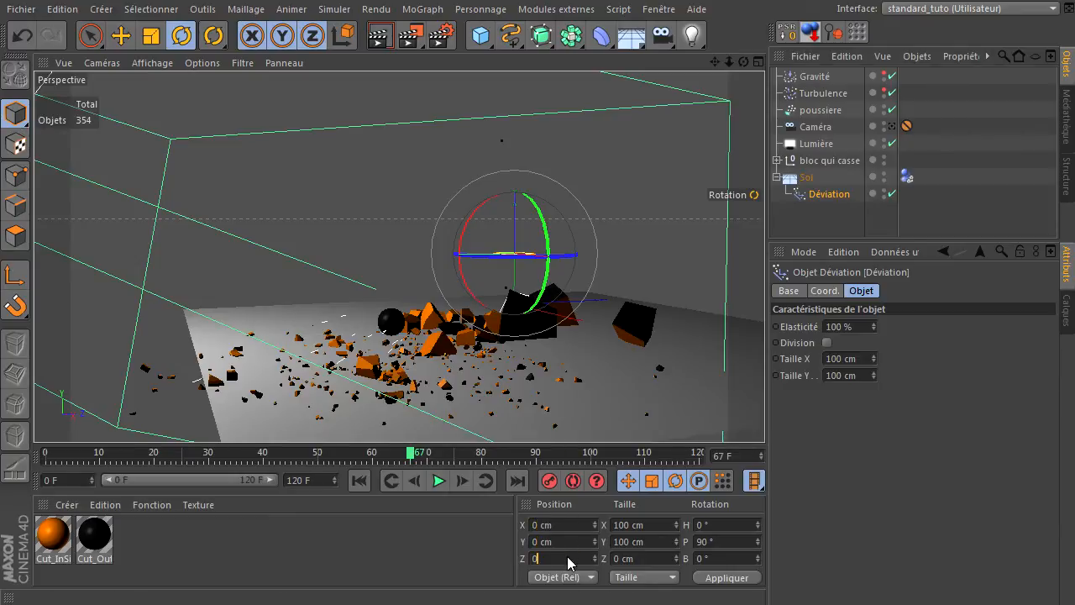
pyautogui.click(727, 577)
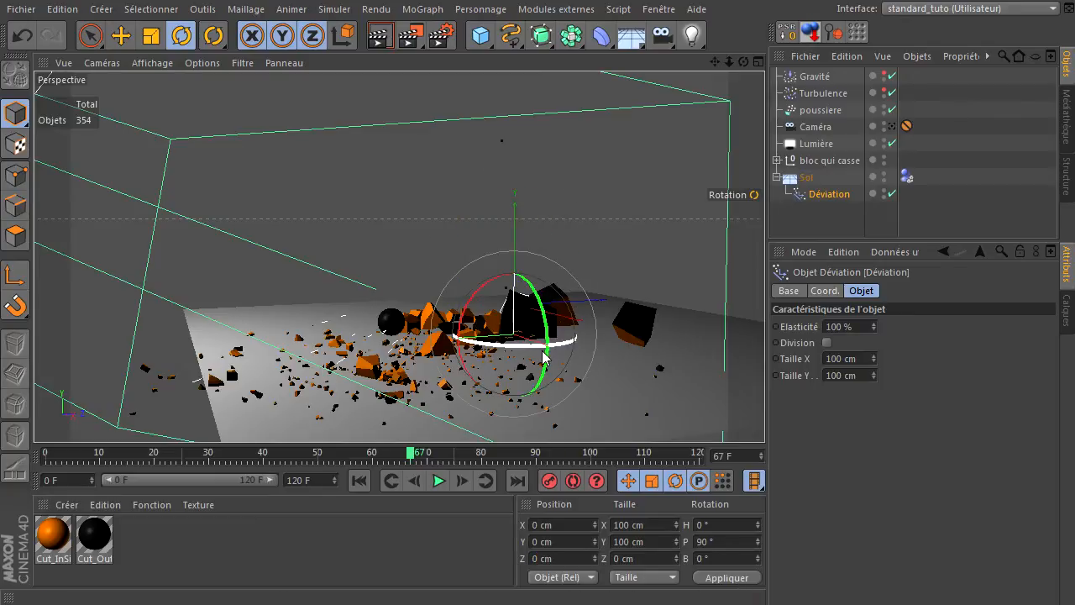
pyautogui.click(90, 35)
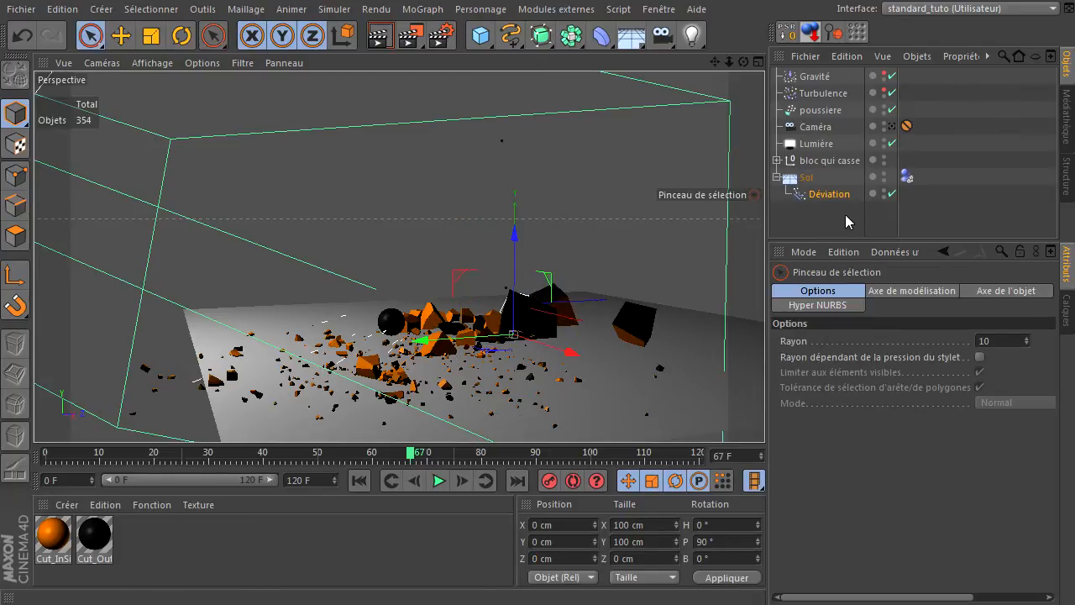
pyautogui.moveTo(827, 77); pyautogui.dragTo(828, 73)
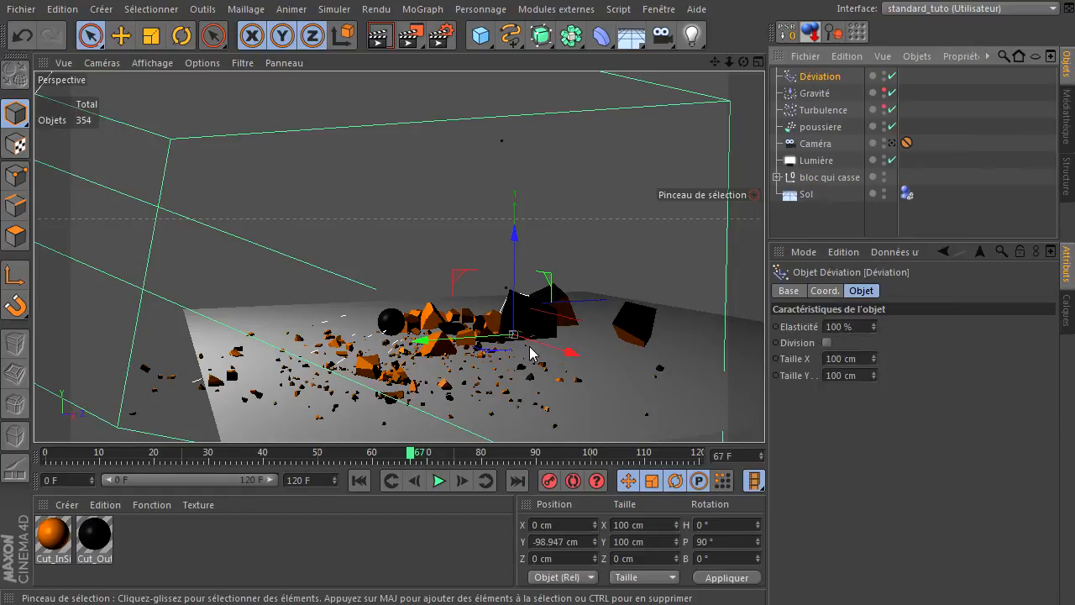
# - Scale the Déviation up uniformly to about 1470 × 1470 cm
pyautogui.moveTo(765, 405); pyautogui.dragTo(764, 411)
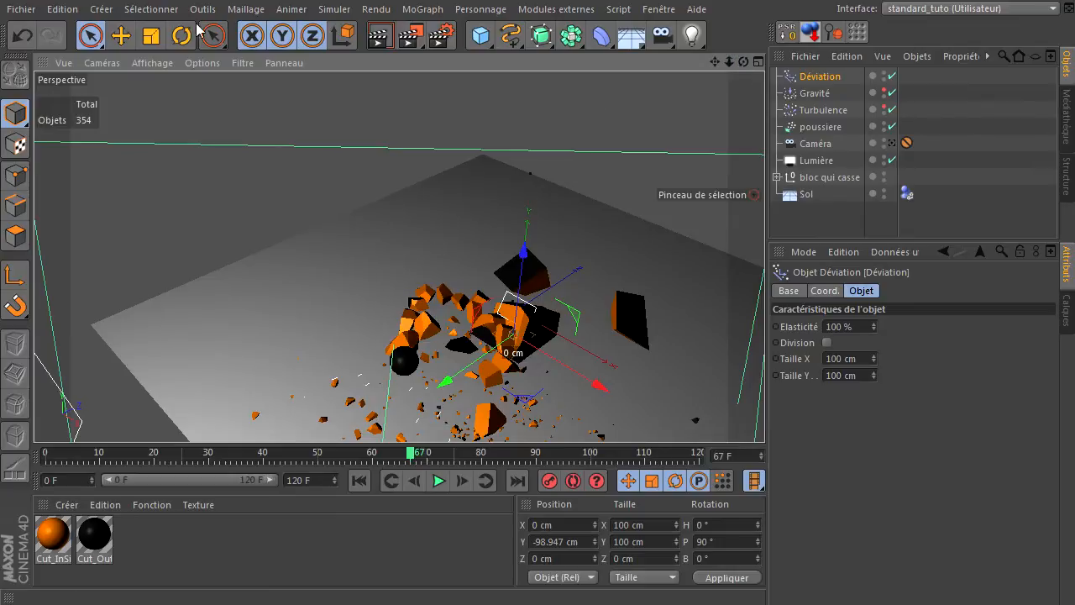
pyautogui.click(151, 37)
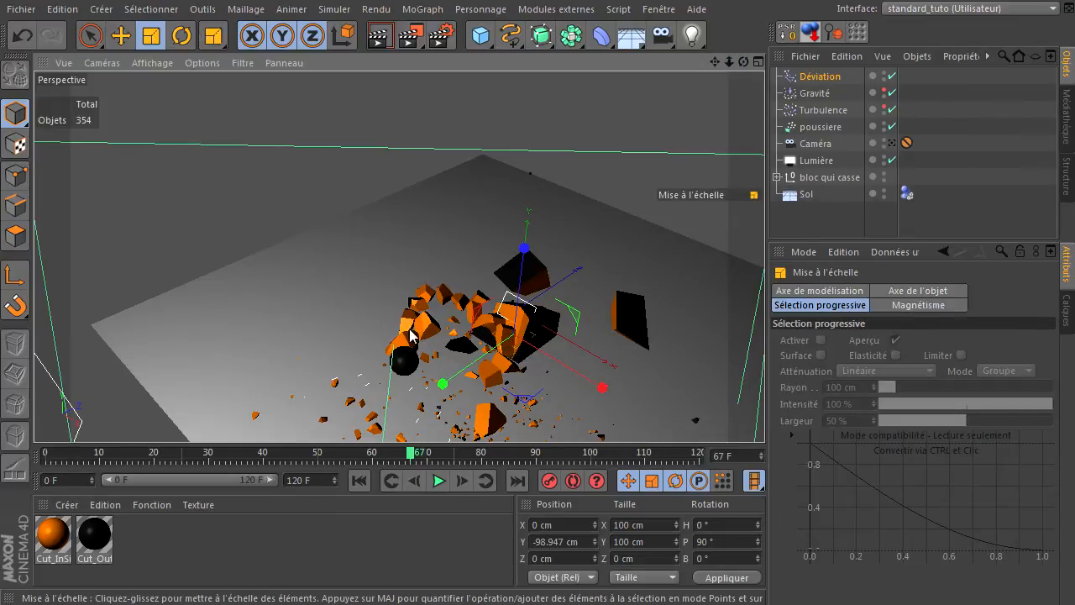
pyautogui.moveTo(426, 242); pyautogui.dragTo(810, 409)
pyautogui.scroll(-3, 267, 309)
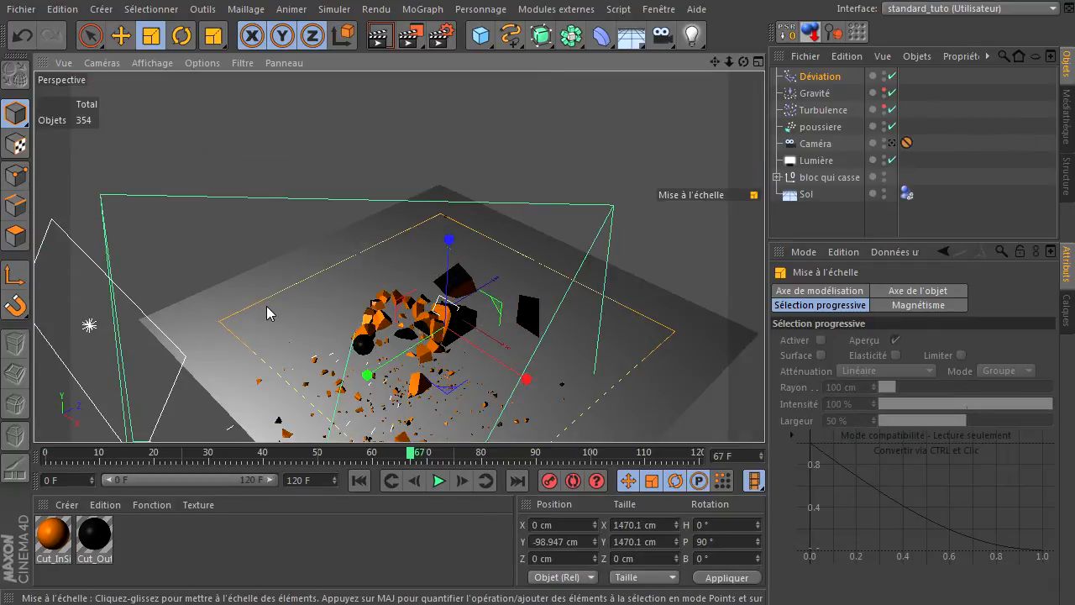
# - Move the Déviation under the flying debris, to about X 249, Y -96 and Z -432 cm
pyautogui.moveTo(714, 63); pyautogui.dragTo(363, 264)
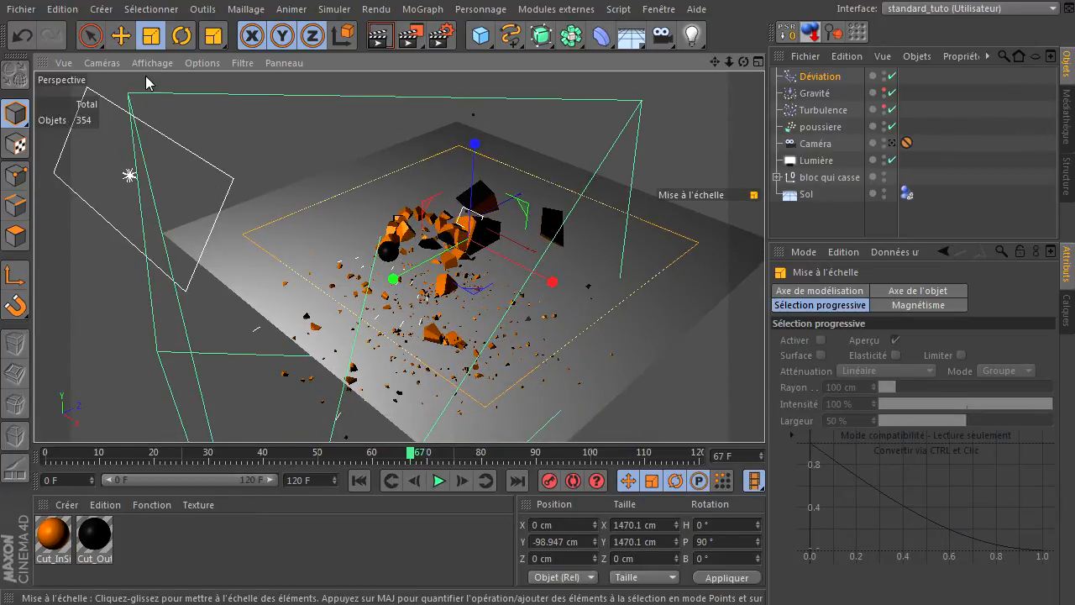
pyautogui.click(120, 37)
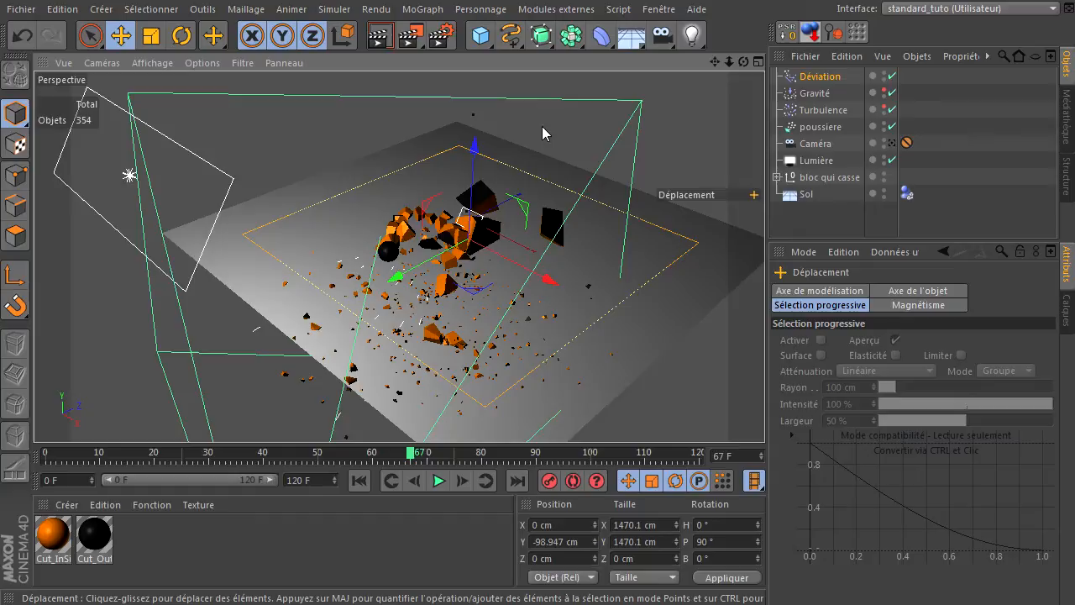
pyautogui.moveTo(484, 293); pyautogui.dragTo(456, 373)
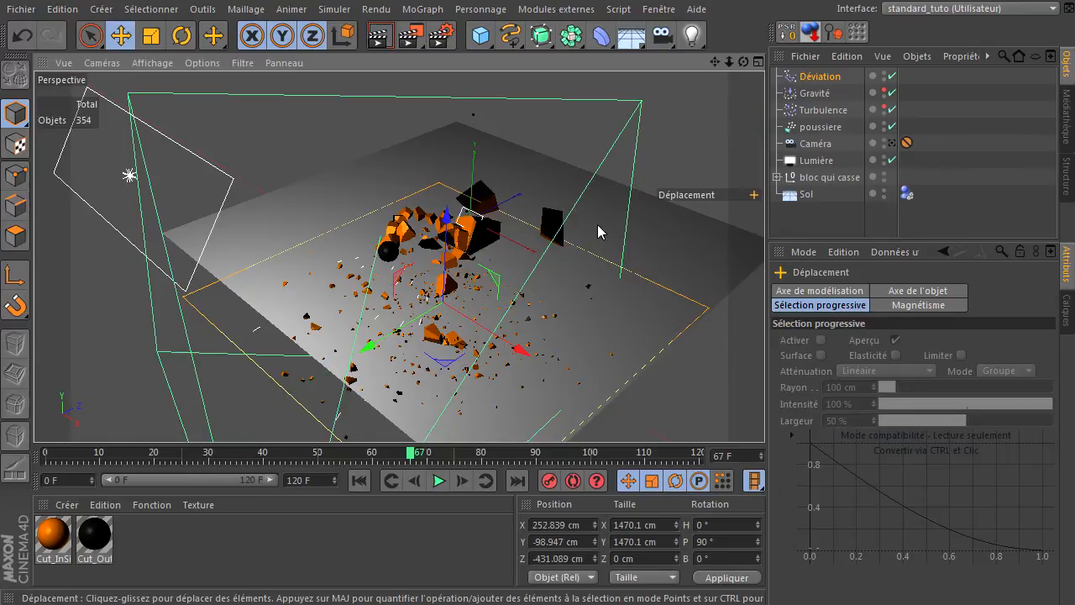
pyautogui.click(719, 117)
pyautogui.moveTo(743, 62); pyautogui.dragTo(554, 105)
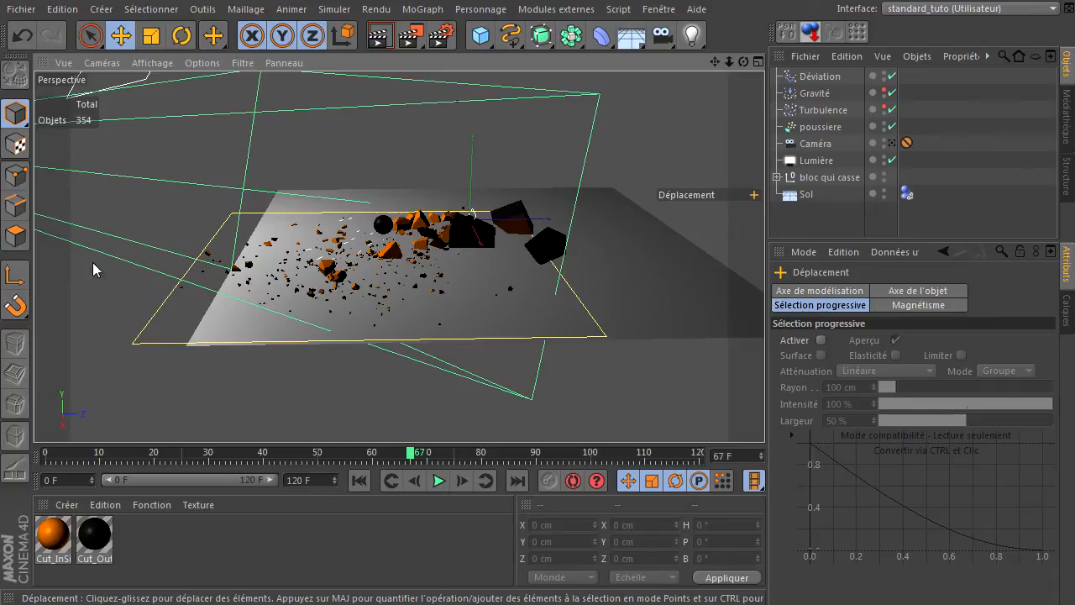
pyautogui.click(812, 76)
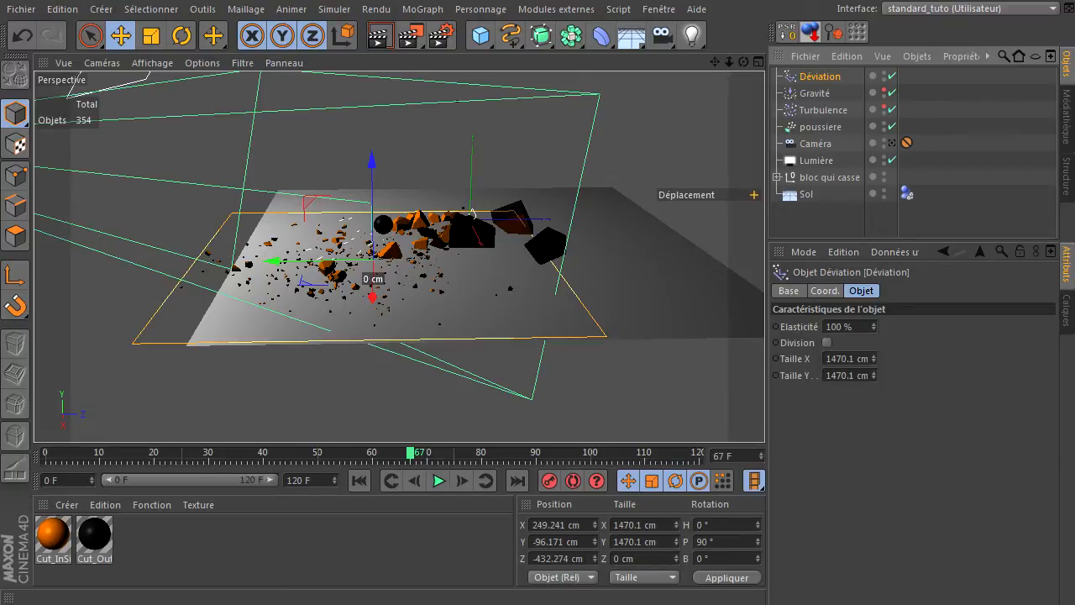
# - Switch to the Caméra view and play the animation from the start to frame 85 to check the particles' bounce off the floor
pyautogui.click(359, 479)
pyautogui.moveTo(715, 61); pyautogui.dragTo(749, 72)
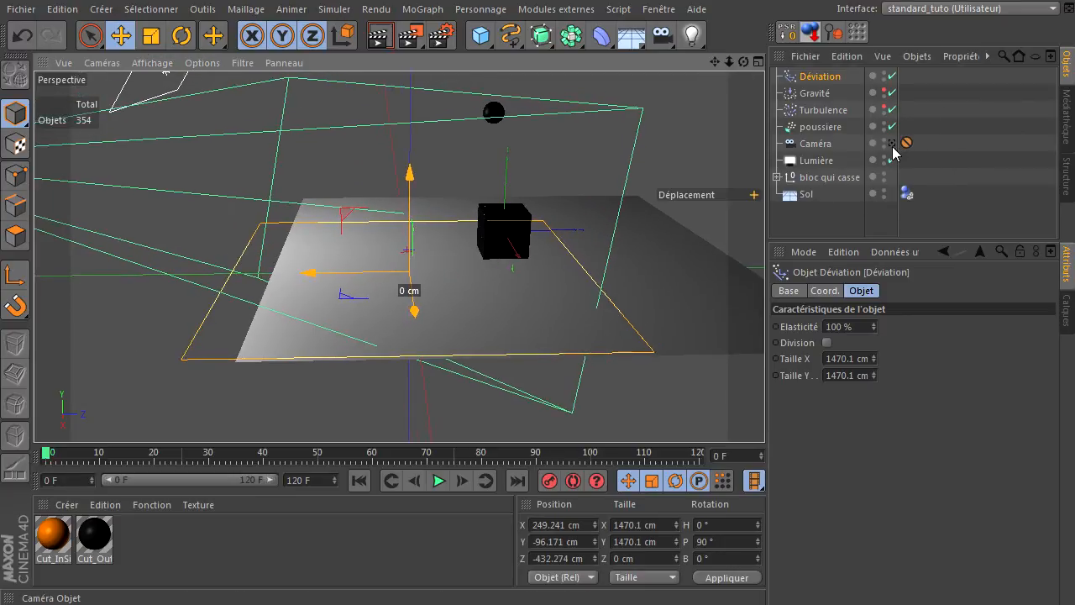
pyautogui.click(892, 143)
pyautogui.click(436, 484)
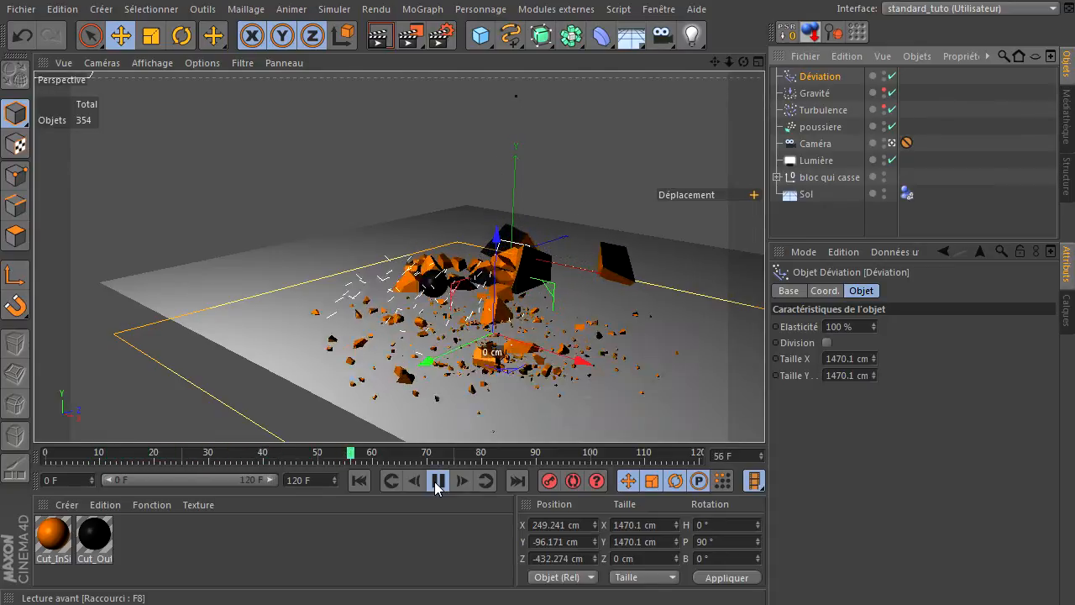
pyautogui.click(436, 482)
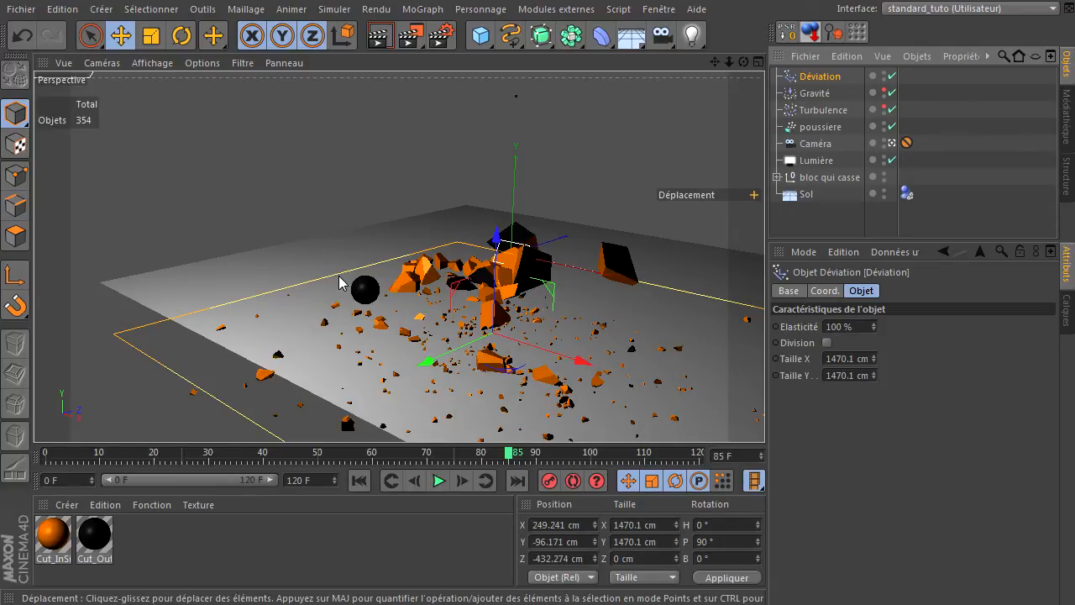
# - View the poussiere emitter's settings, then test-render the camera view at frames 0 and 42 to check how the particles render
pyautogui.click(810, 127)
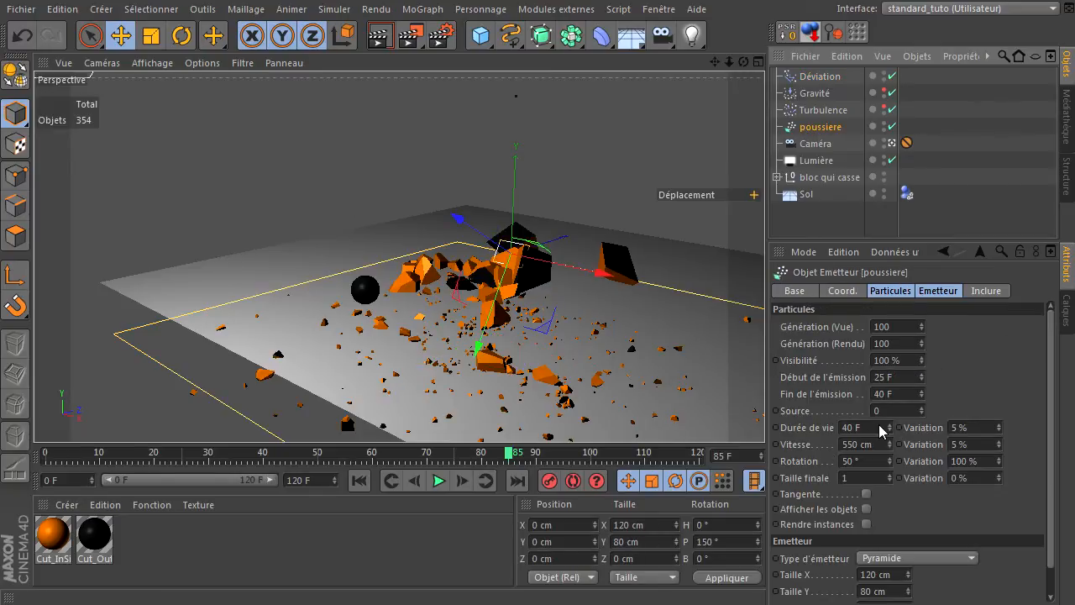
pyautogui.click(358, 480)
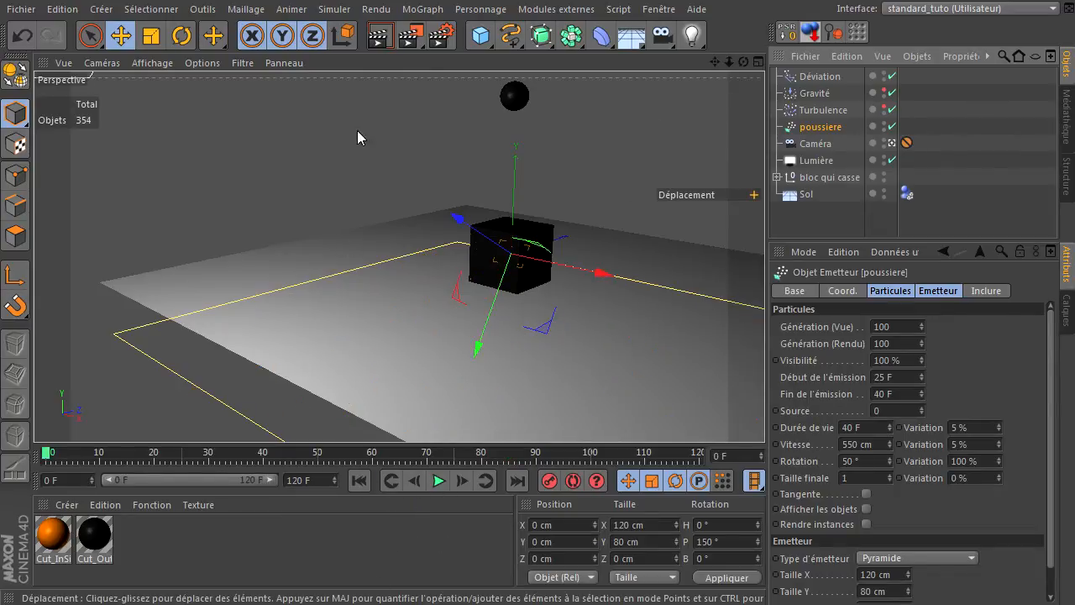
pyautogui.click(379, 34)
pyautogui.click(442, 486)
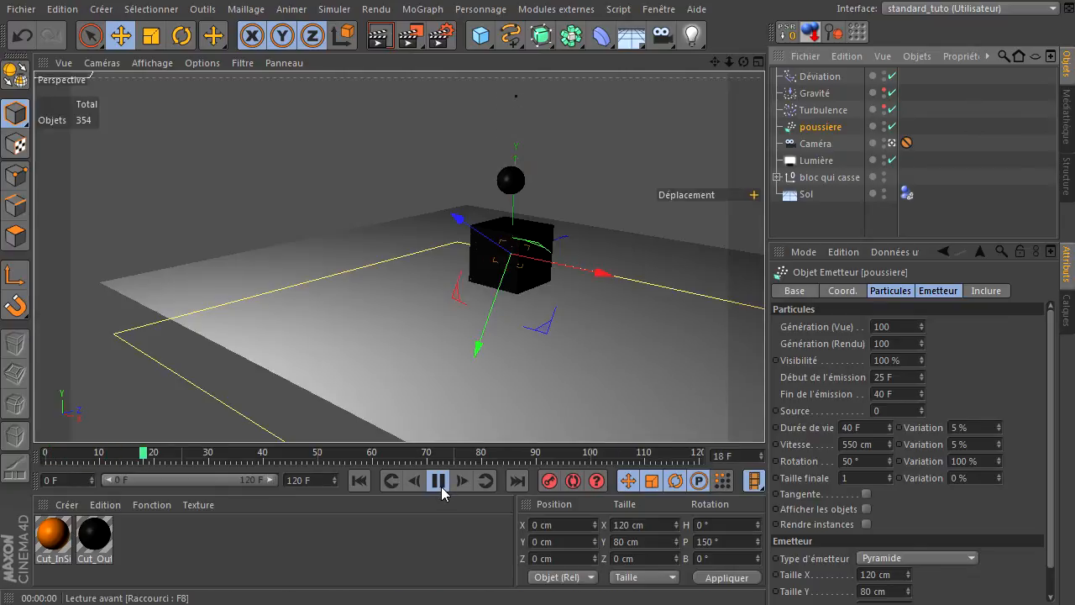
pyautogui.click(441, 486)
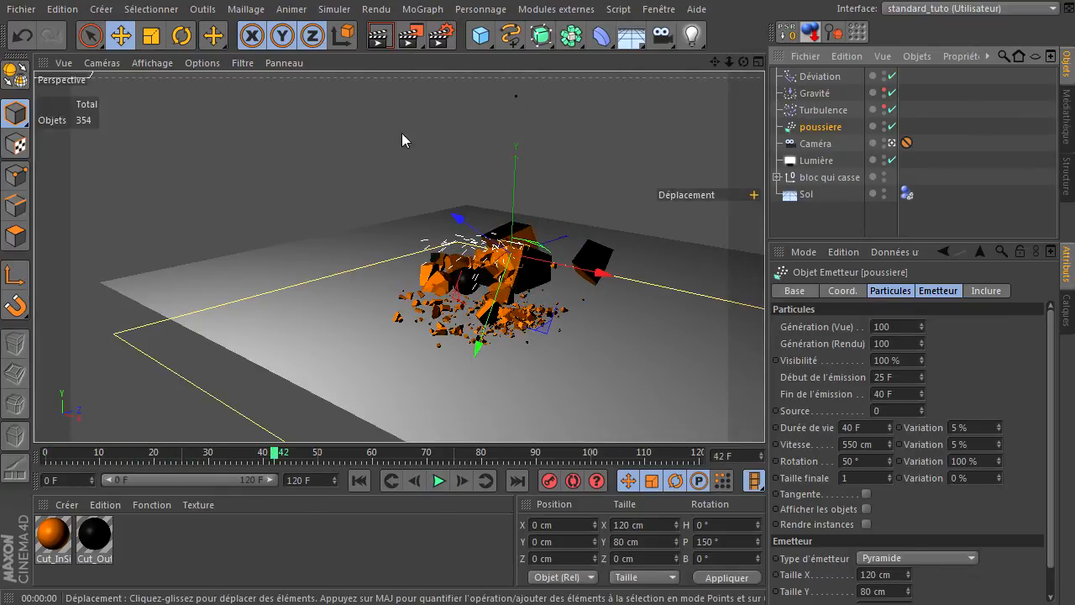
pyautogui.click(377, 35)
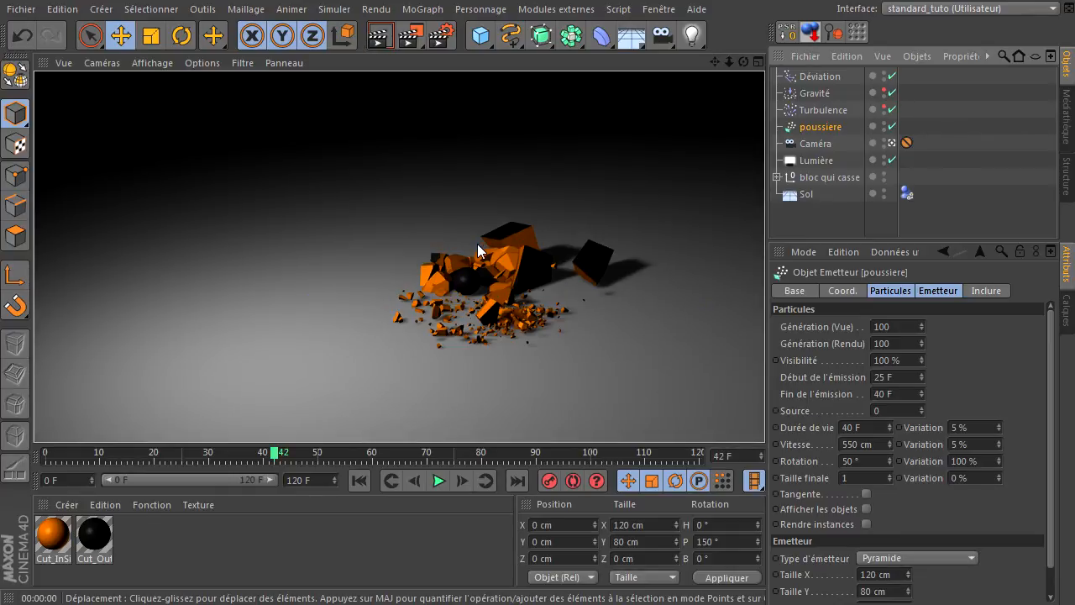
# - Leave the Caméra view, examine the particles around the shattered block up close at frame 42, and return to the first frame
pyautogui.click(892, 143)
pyautogui.click(834, 216)
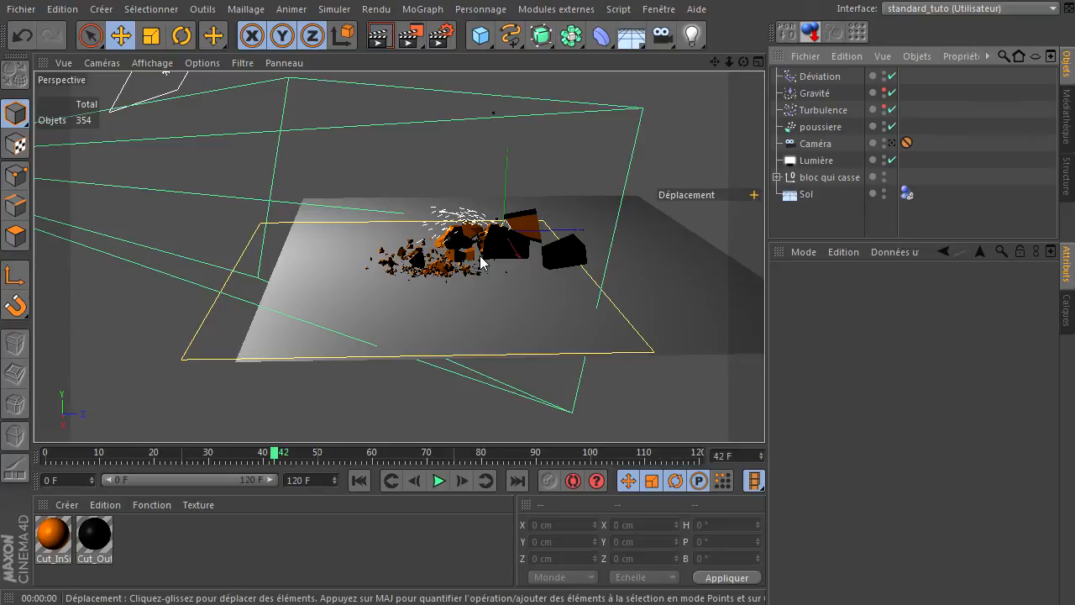
pyautogui.scroll(5, 451, 231)
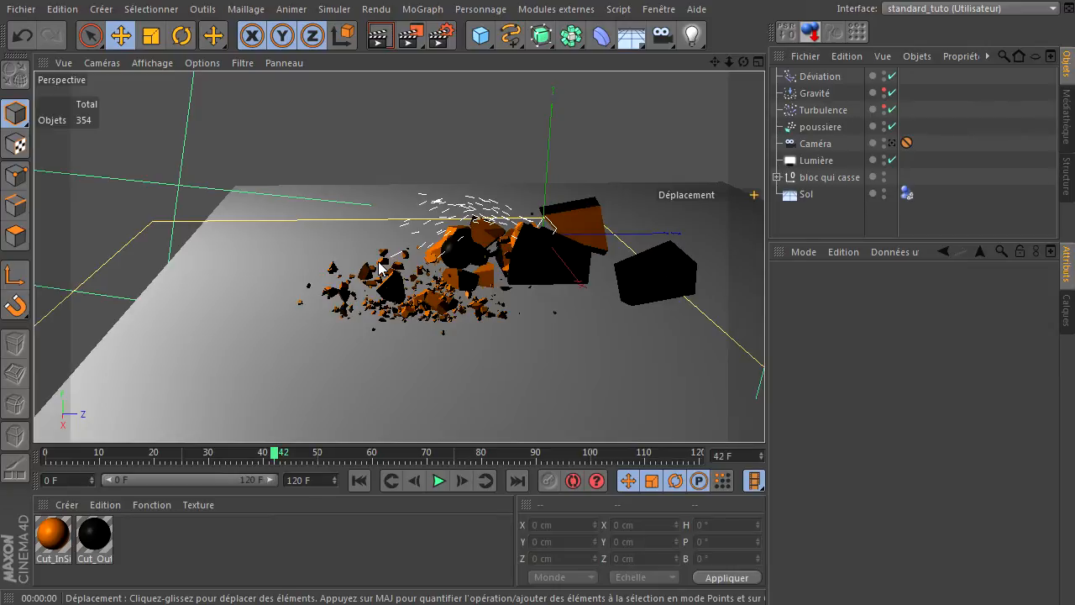
pyautogui.click(359, 479)
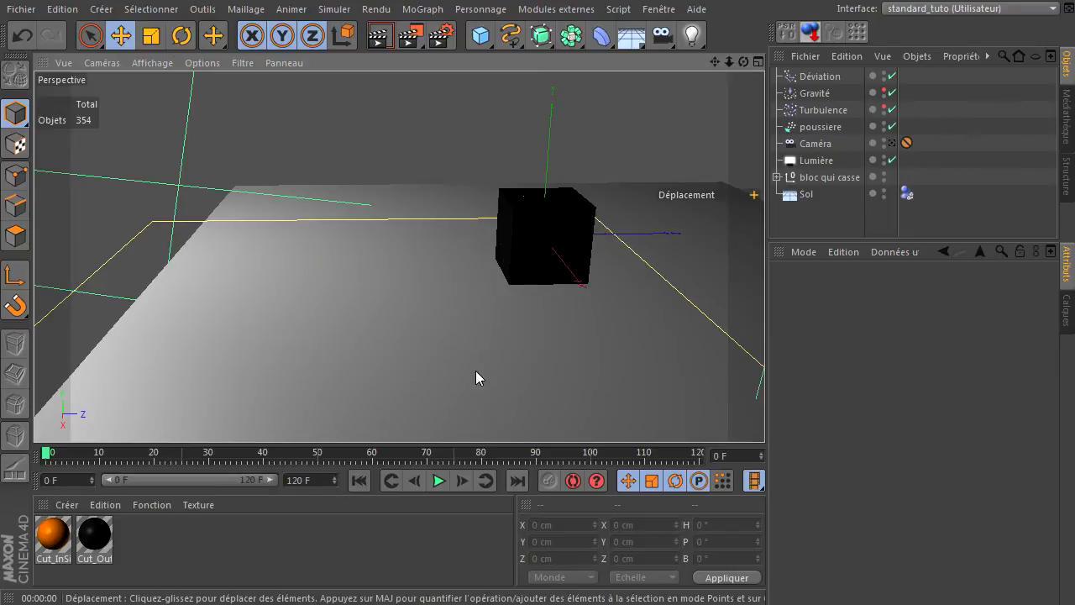
# - Add an Environnement object to the scene and create a Traceur de volume material
pyautogui.click(636, 44)
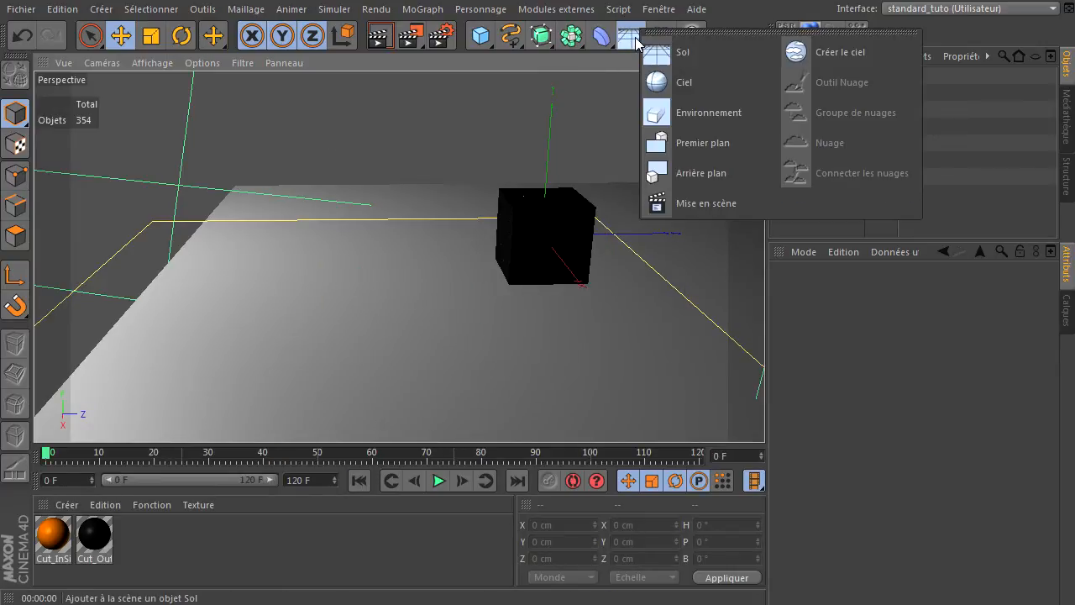
pyautogui.click(746, 112)
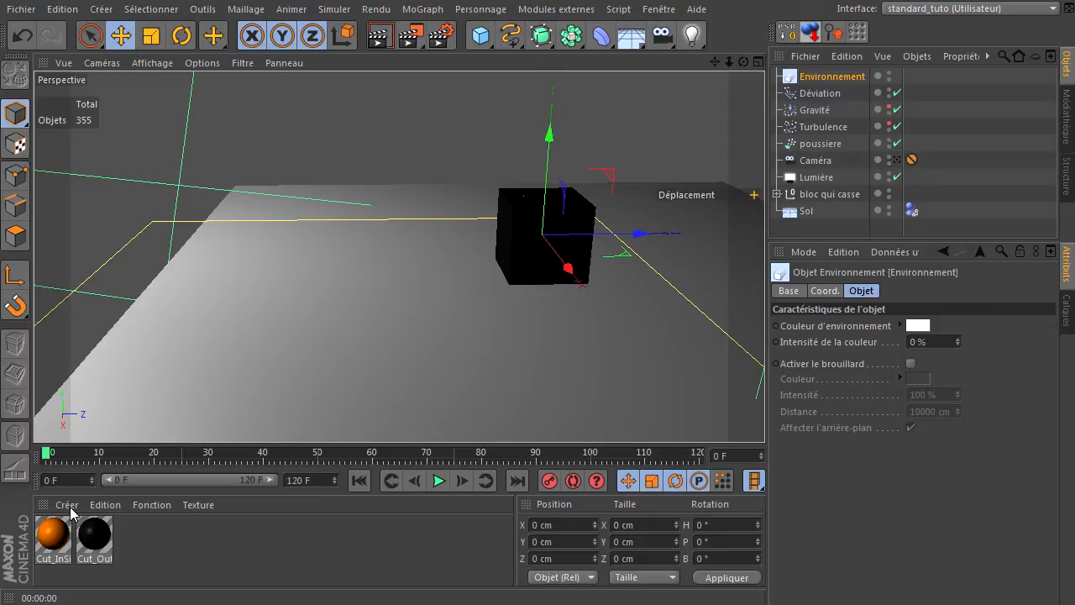
pyautogui.click(249, 559)
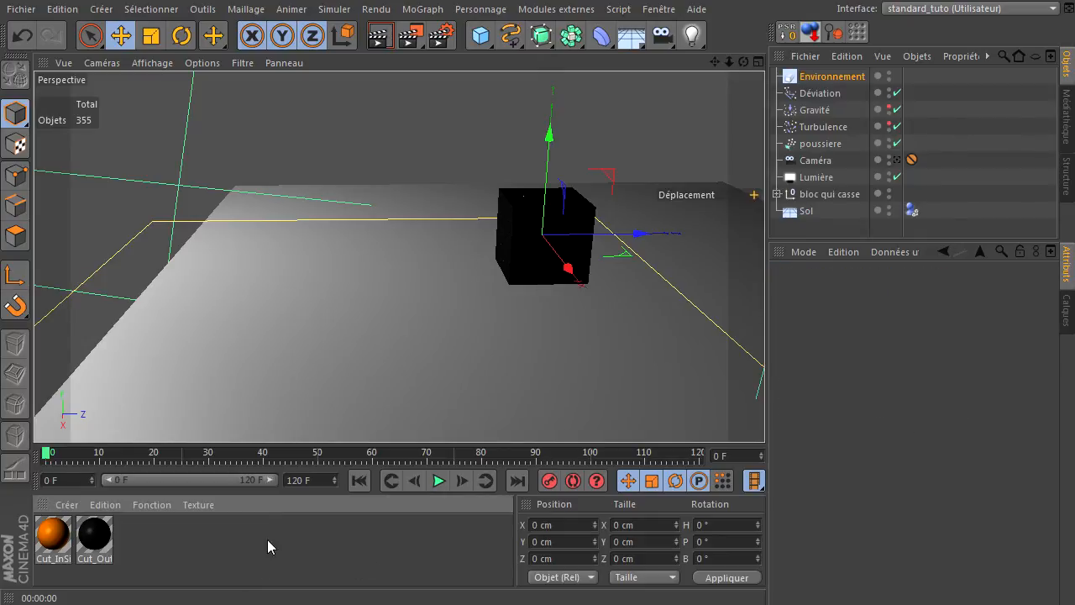
pyautogui.click(64, 505)
pyautogui.moveTo(71, 556)
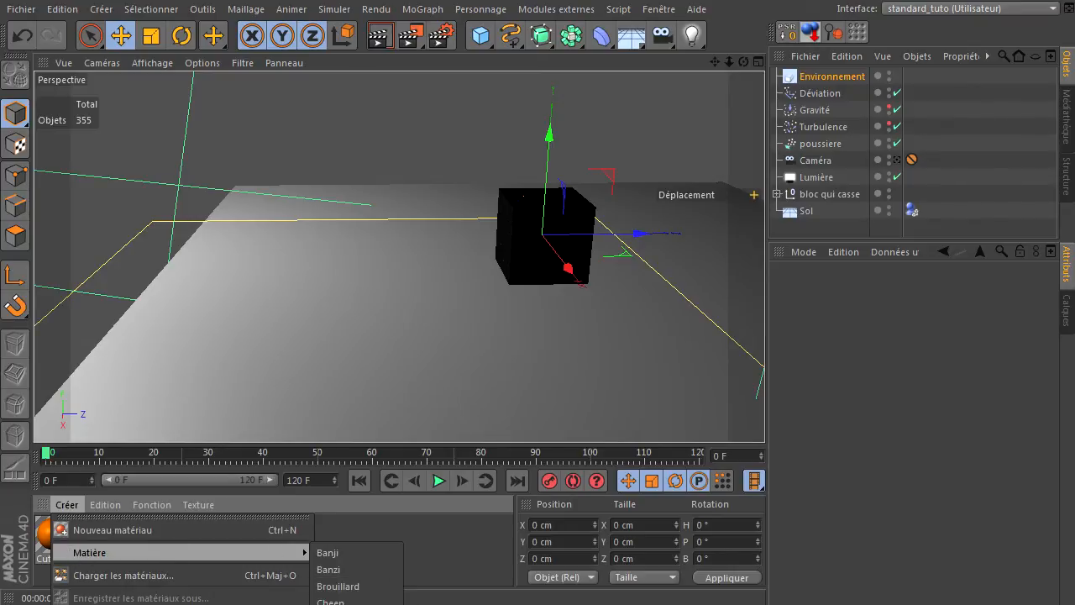
pyautogui.click(352, 603)
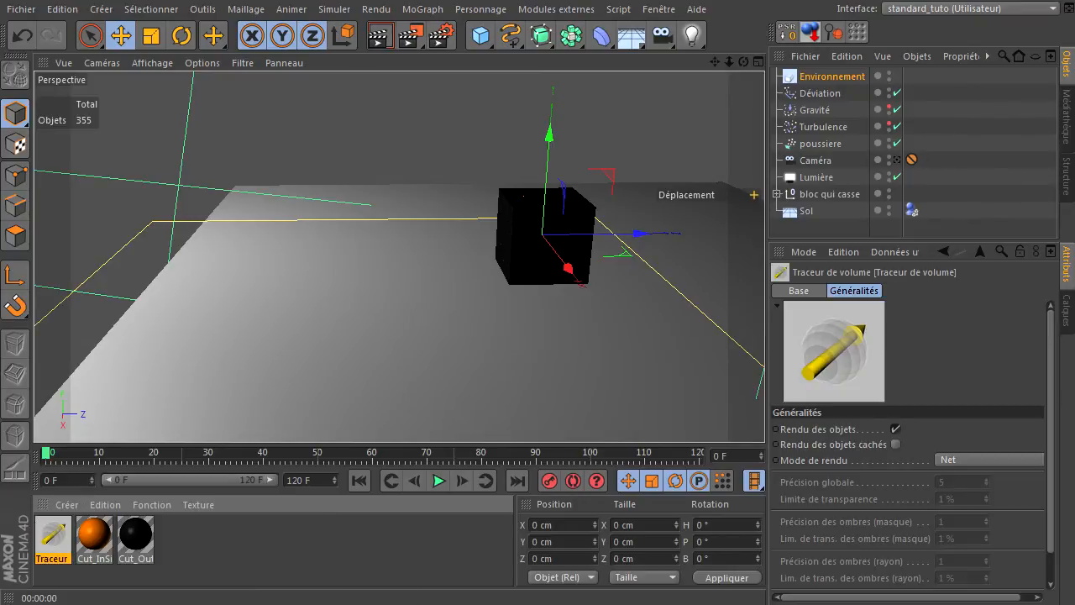
# - Set the Traceur de volume material's render mode to Personnalisé with a global precision of 8
pyautogui.doubleClick(57, 534)
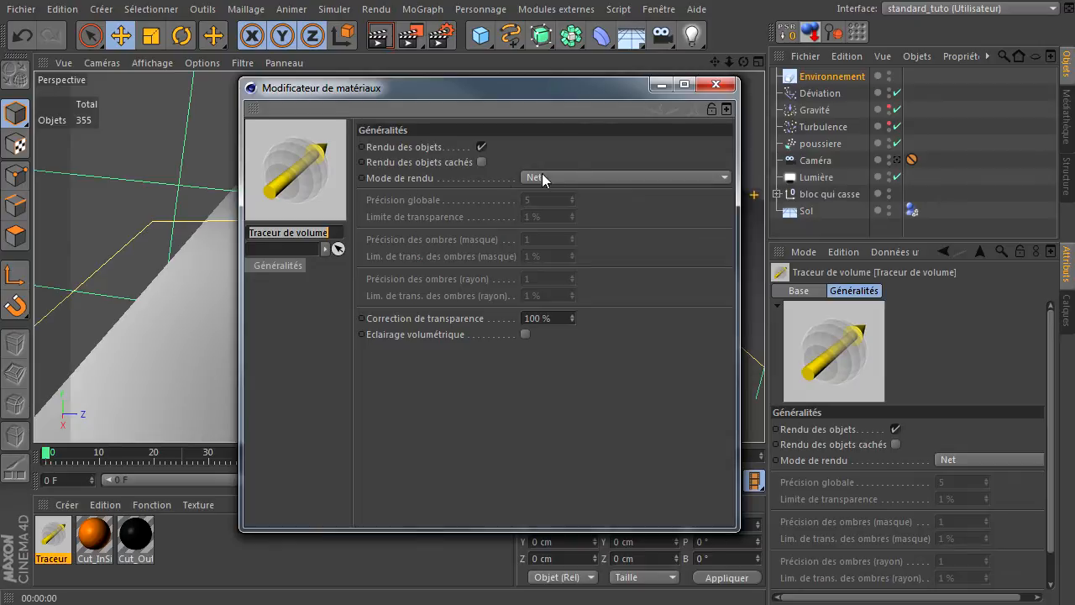
pyautogui.click(567, 178)
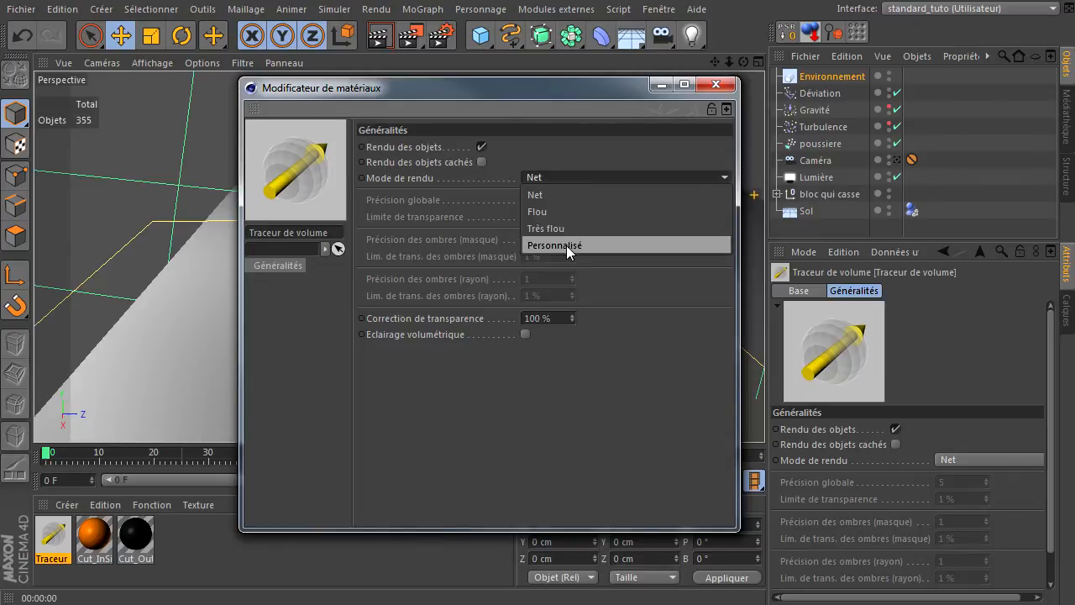
pyautogui.click(566, 246)
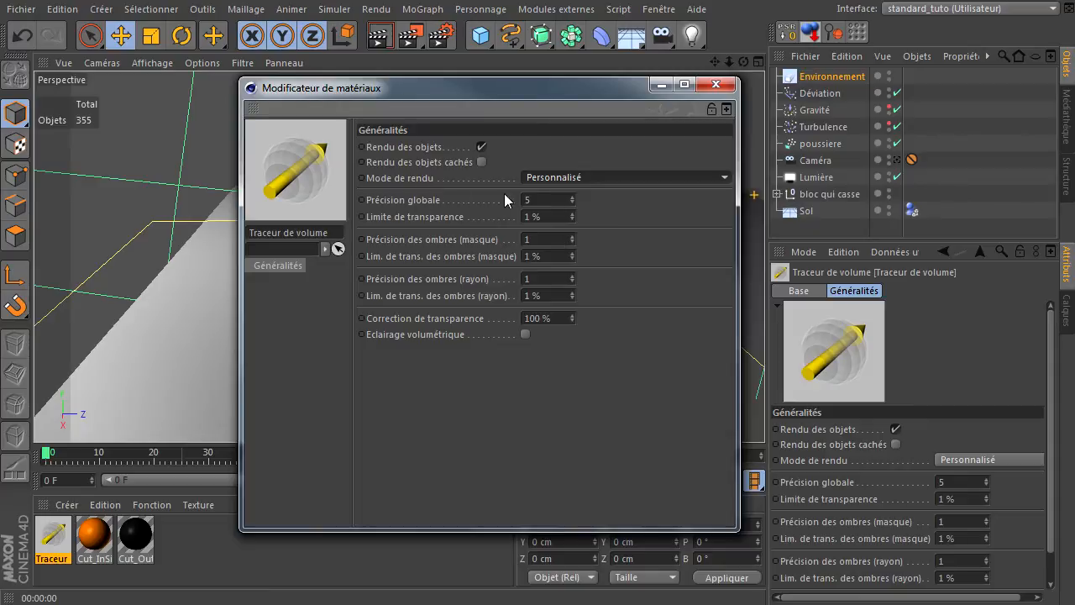
pyautogui.doubleClick(538, 200)
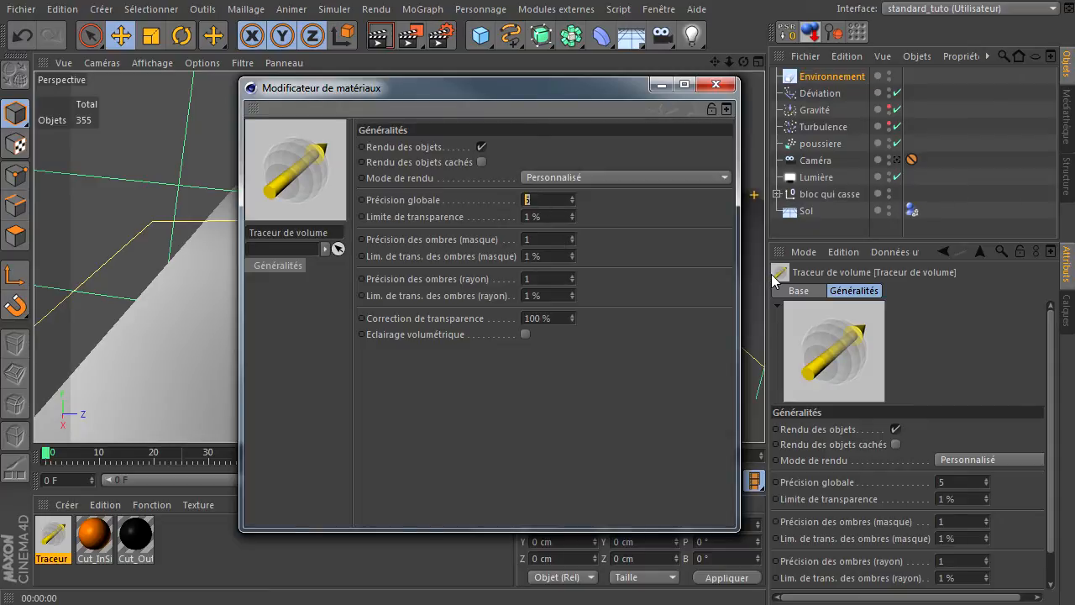
pyautogui.press('Return')
pyautogui.click(601, 200)
pyautogui.click(717, 86)
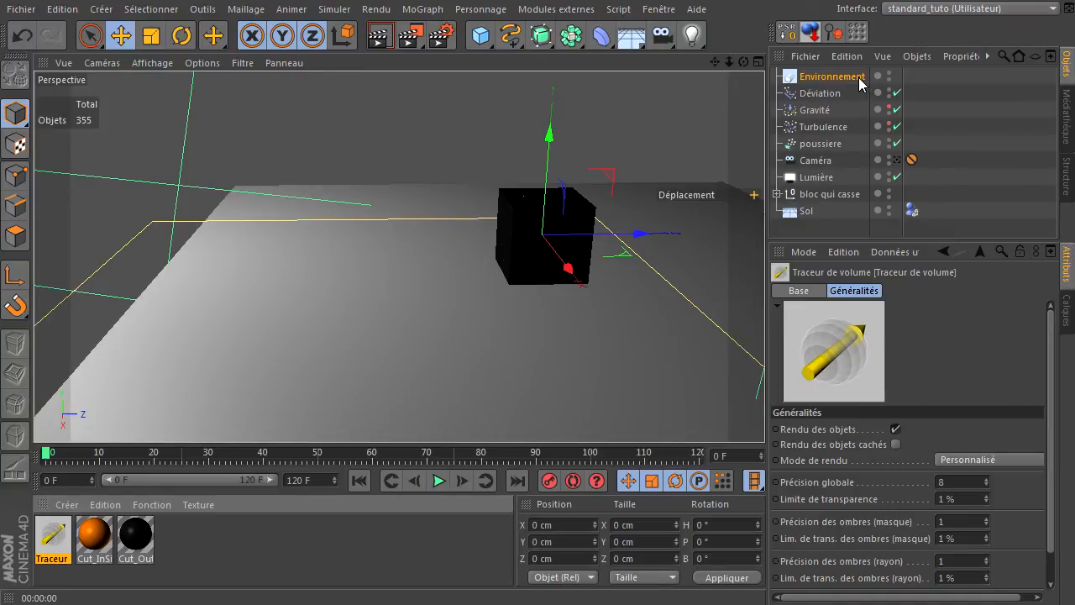
# - Apply the Traceur de volume material to the Environnement object and create a PyroCluster material
pyautogui.moveTo(858, 77); pyautogui.dragTo(858, 77)
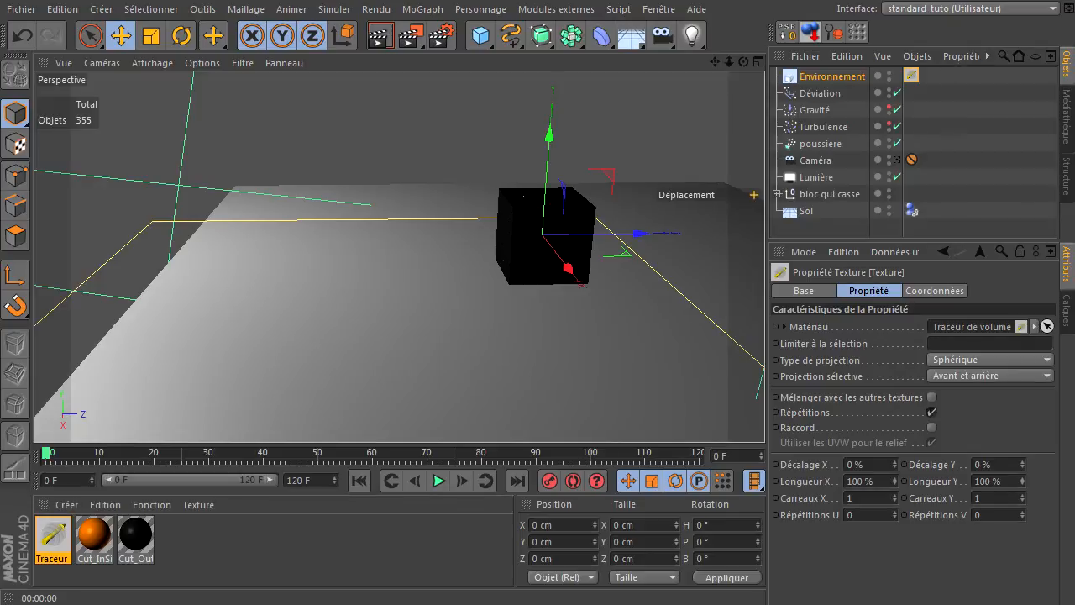
pyautogui.click(426, 547)
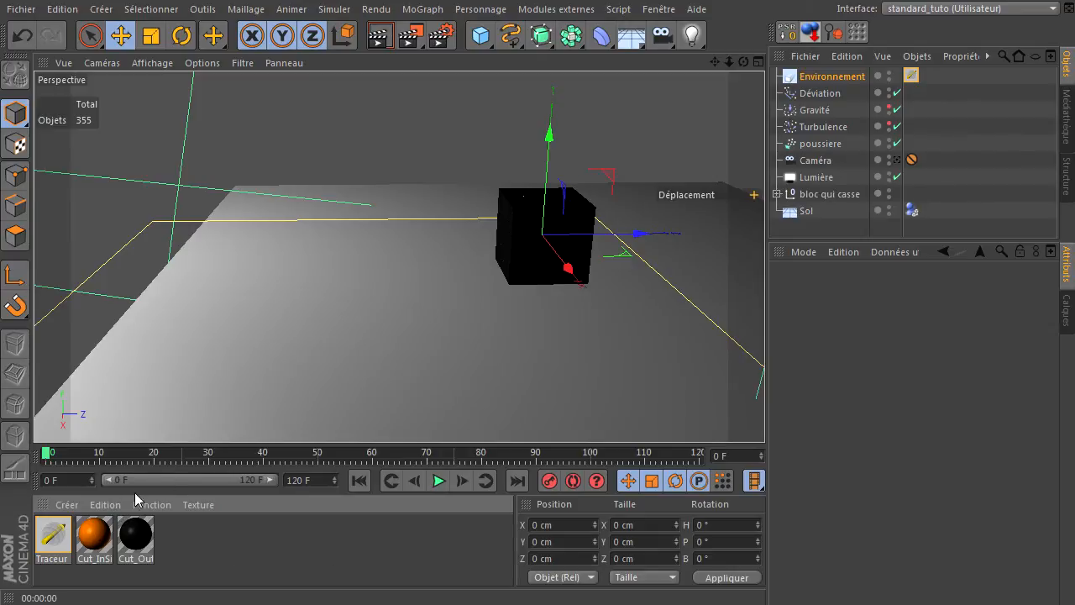
pyautogui.click(65, 503)
pyautogui.moveTo(81, 559)
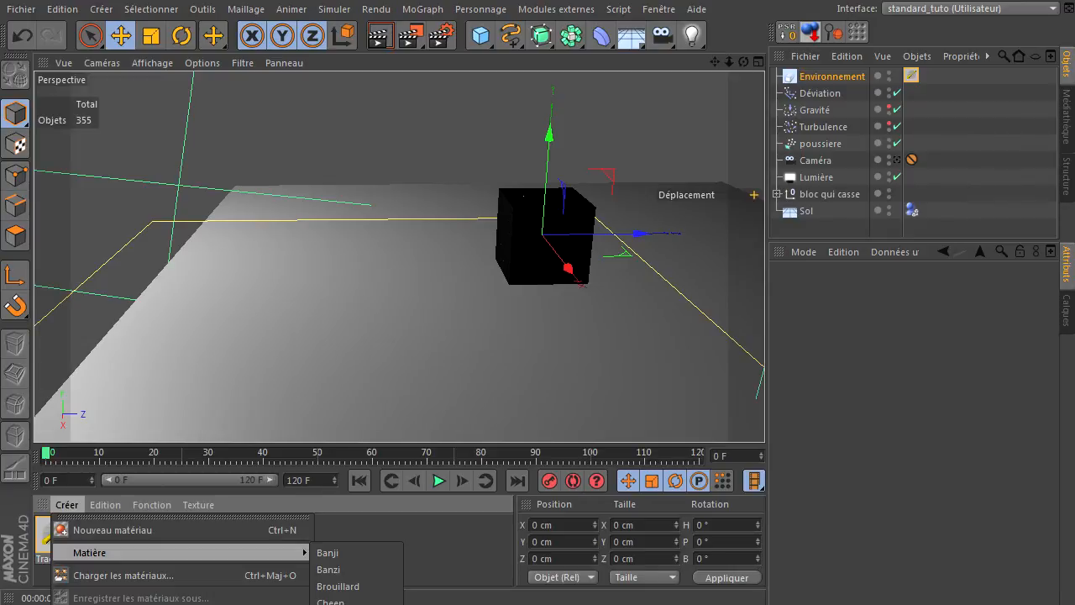
pyautogui.click(352, 604)
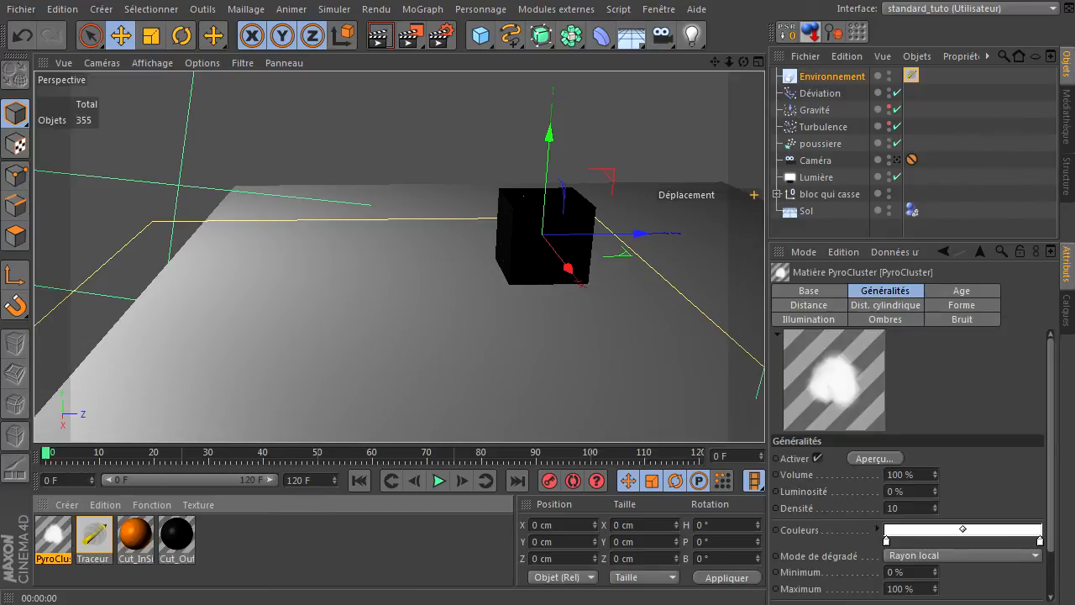
# - Set the PyroCluster material's volume to 80 % and its density to 2
pyautogui.doubleClick(56, 536)
pyautogui.moveTo(379, 76); pyautogui.dragTo(311, 51)
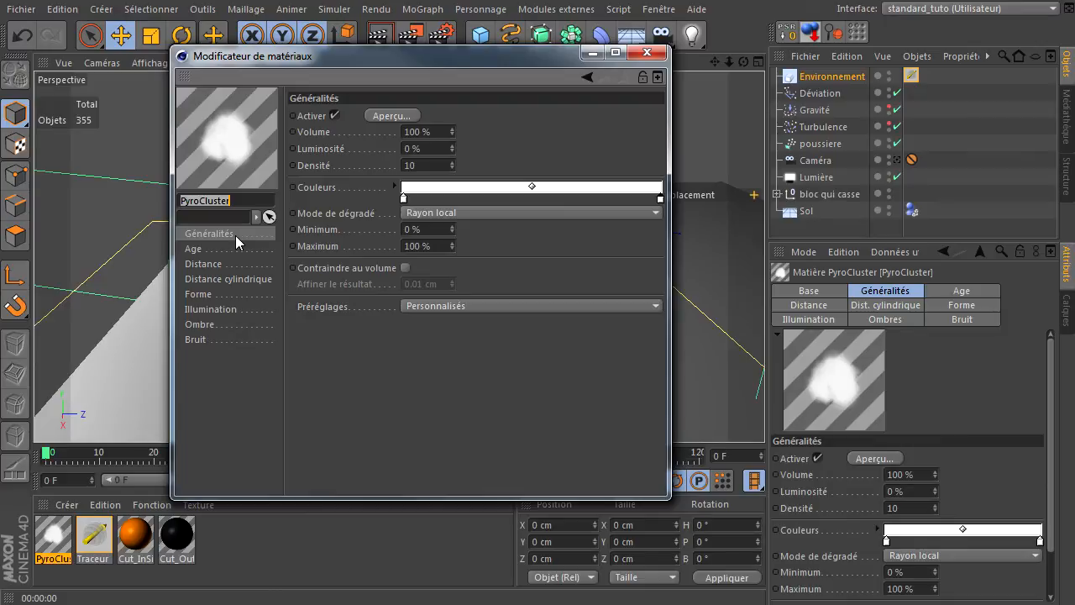
pyautogui.press('Return')
pyautogui.click(441, 166)
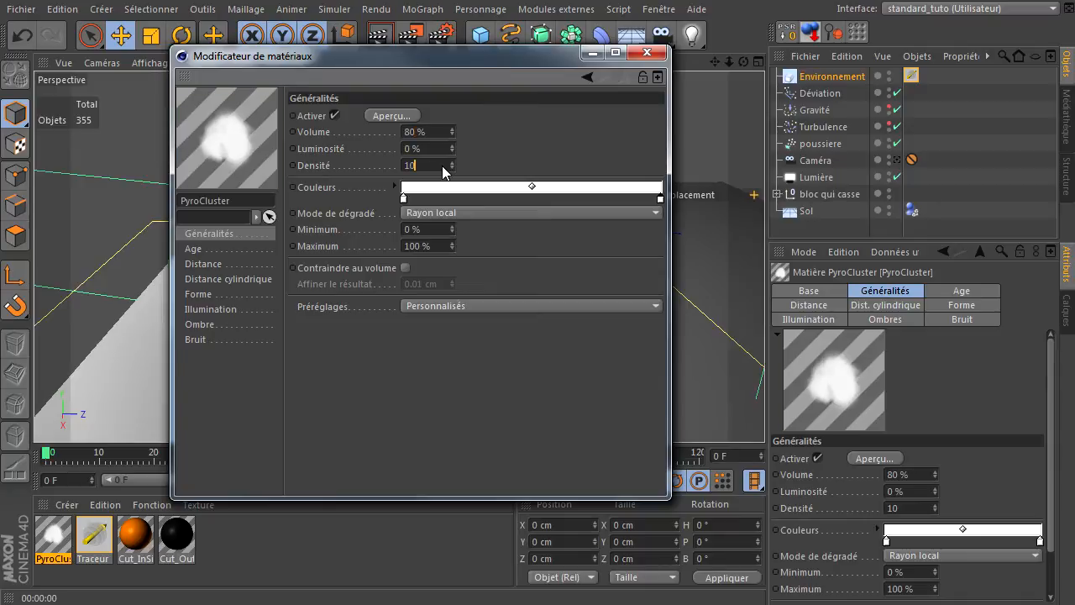
pyautogui.hotkey('ctrl', 'a')
pyautogui.write('2')
pyautogui.press('Return')
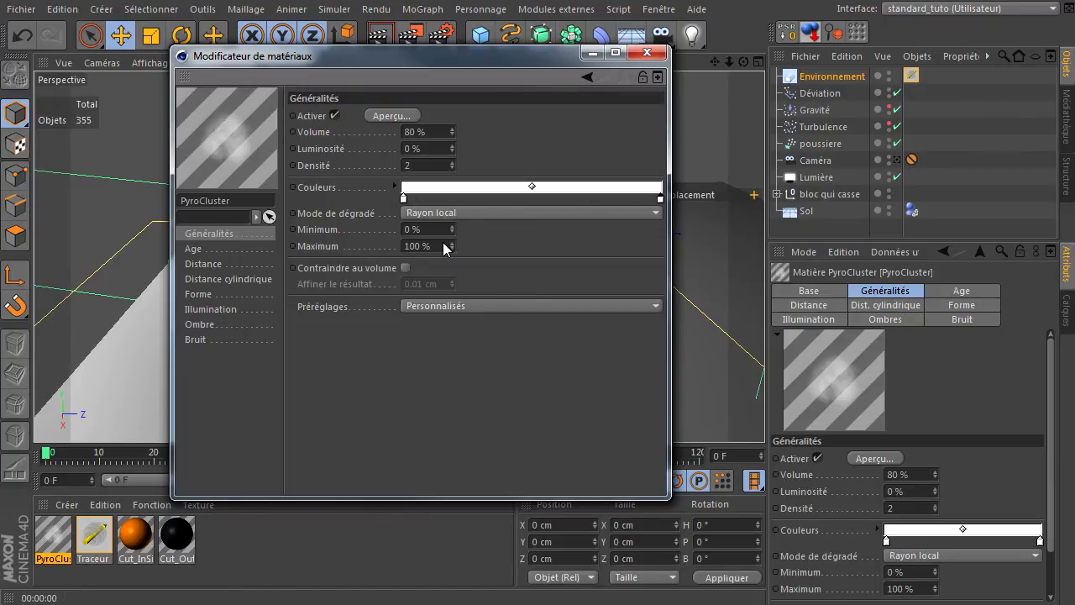
# - Change the PyroCluster's general colour gradient to run from black to mid grey, about RGB 122
pyautogui.click(404, 199)
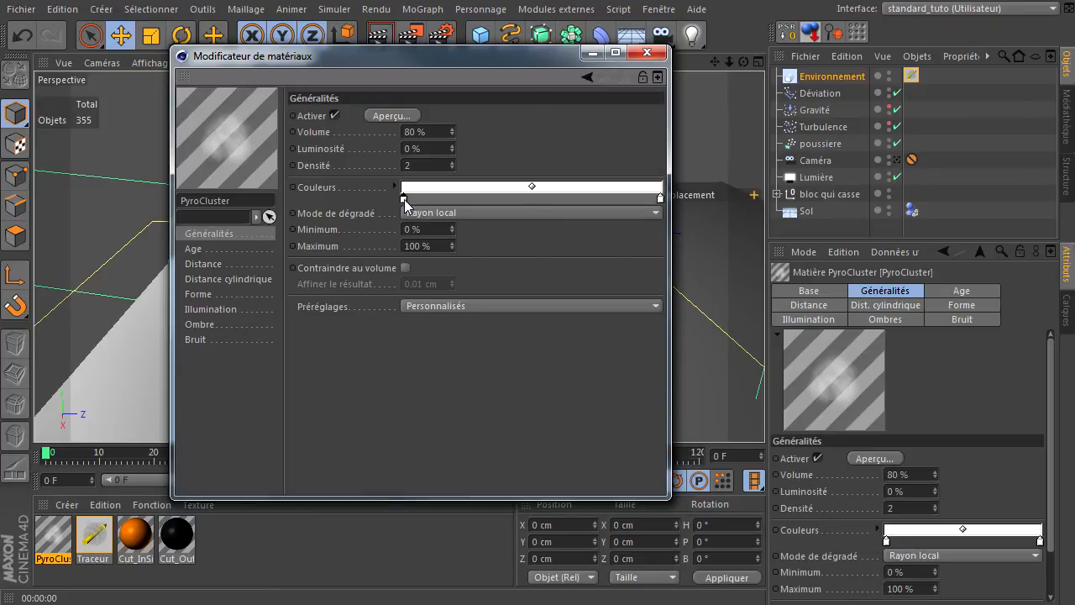
pyautogui.doubleClick(404, 199)
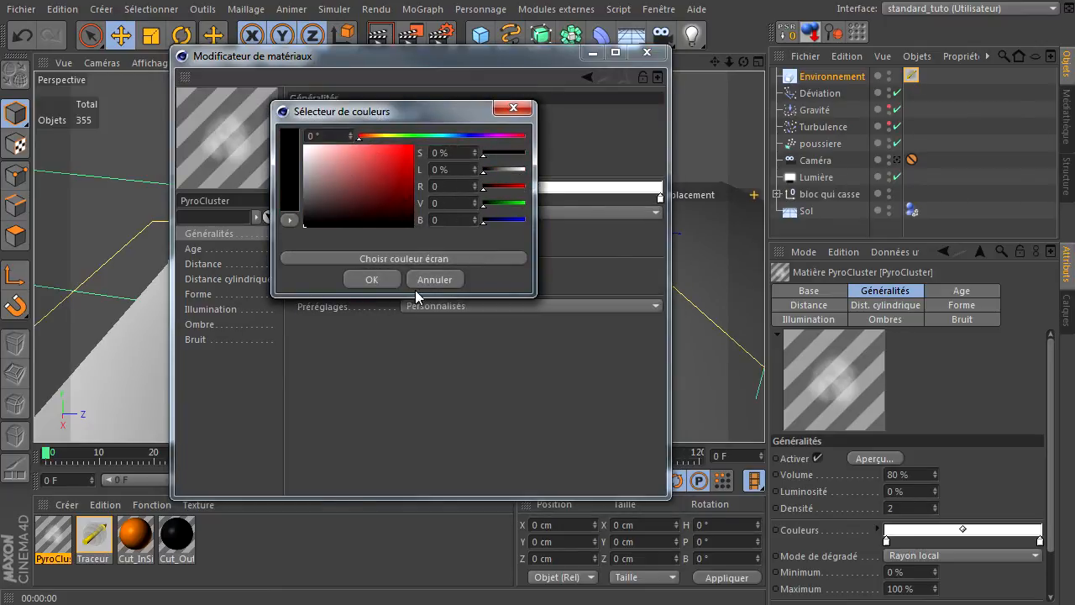
pyautogui.click(381, 280)
pyautogui.doubleClick(660, 200)
pyautogui.moveTo(578, 189)
pyautogui.mouseDown()
pyautogui.moveTo(557, 178)
pyautogui.moveTo(554, 203)
pyautogui.moveTo(553, 192)
pyautogui.mouseUp()
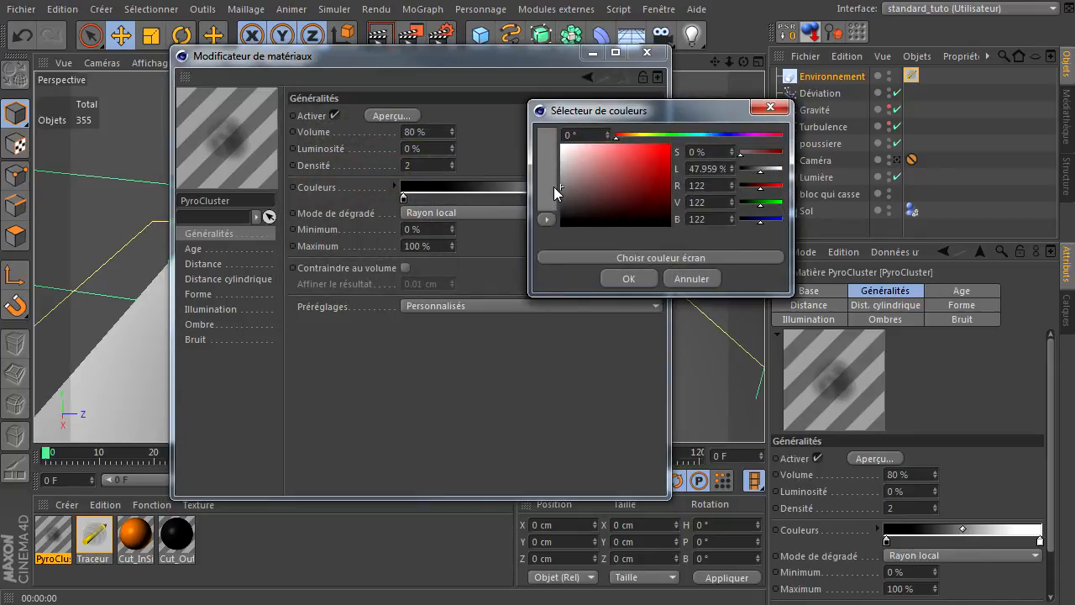
pyautogui.click(625, 278)
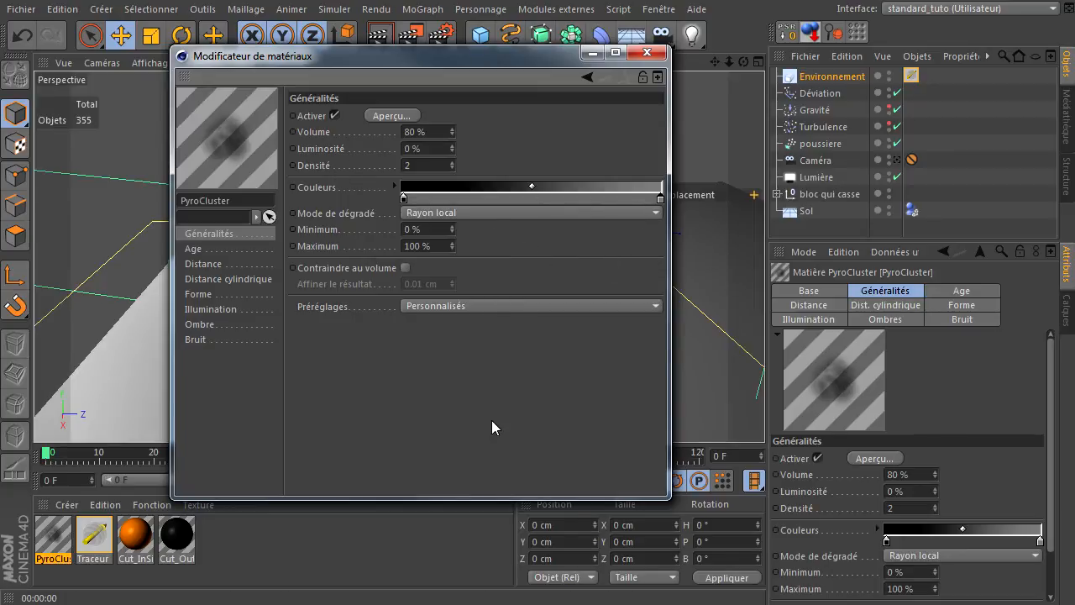
# - Darken the starting knot of the PyroCluster's age-based Rayon gradient to dark grey, about RGB 80
pyautogui.click(244, 249)
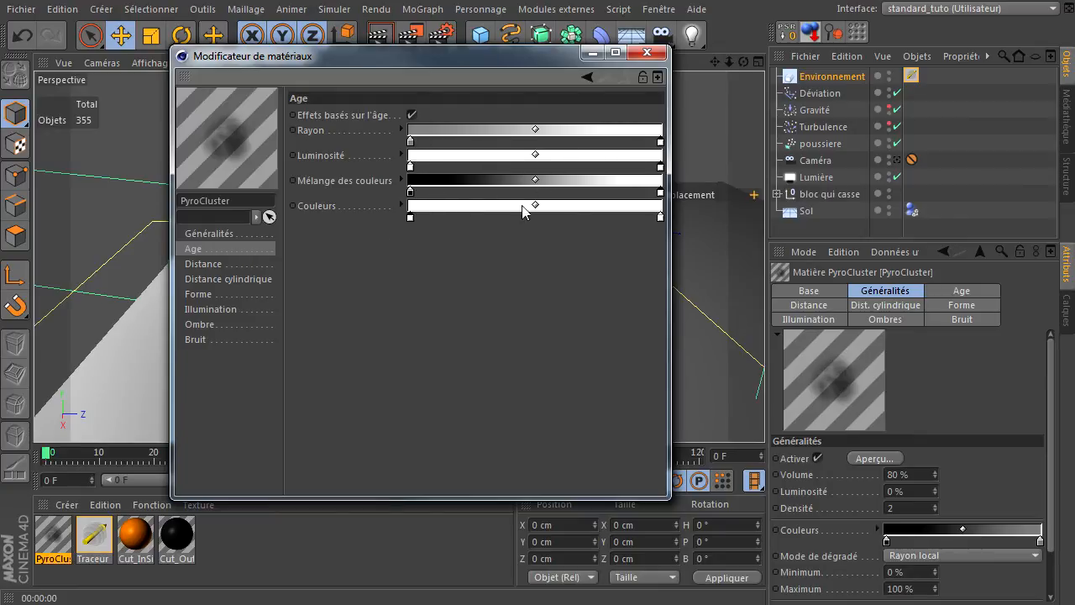
pyautogui.moveTo(432, 59); pyautogui.dragTo(751, 107)
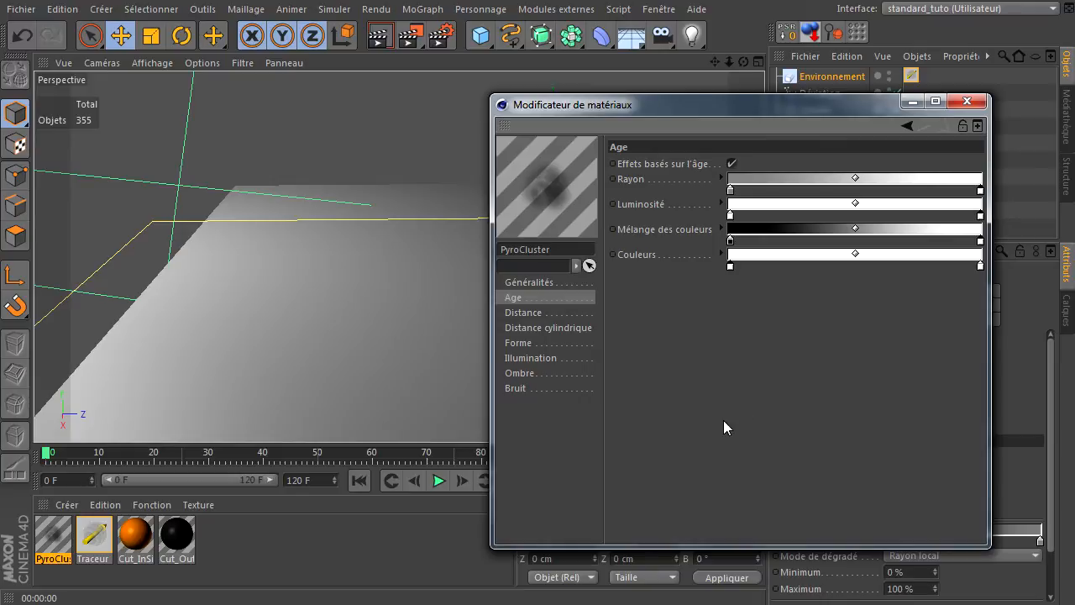
pyautogui.click(730, 196)
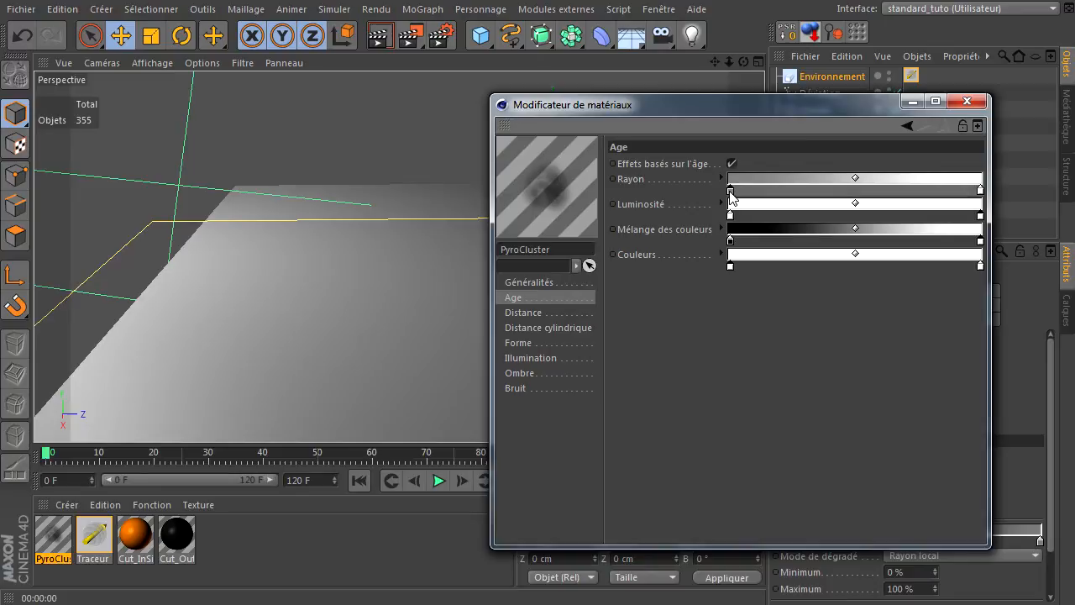
pyautogui.doubleClick(730, 192)
pyautogui.moveTo(635, 184)
pyautogui.mouseDown()
pyautogui.moveTo(615, 185)
pyautogui.moveTo(622, 192)
pyautogui.mouseUp()
pyautogui.click(690, 270)
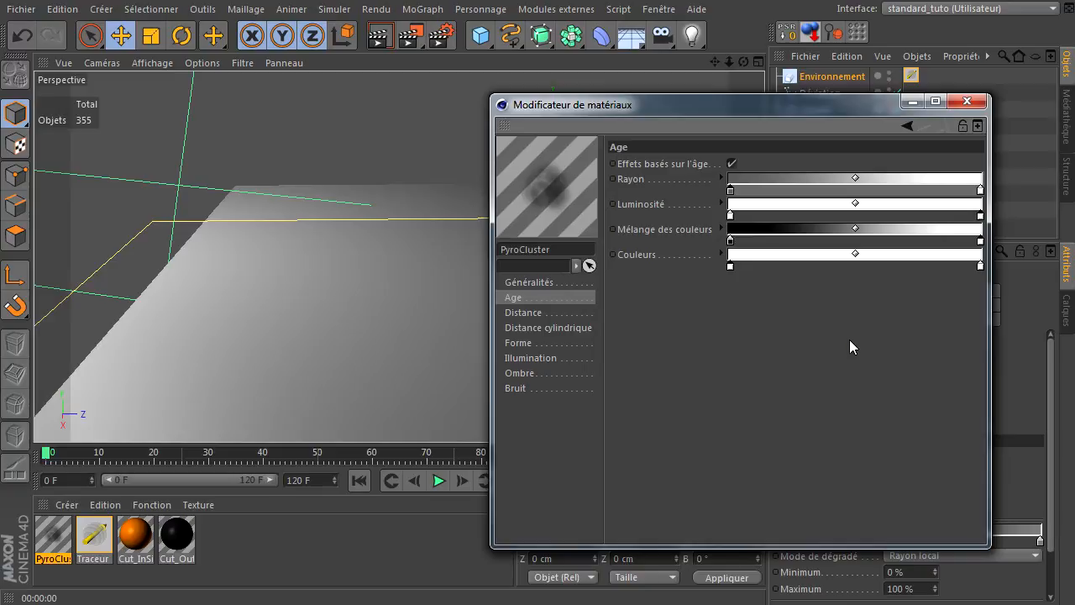
pyautogui.doubleClick(730, 192)
pyautogui.moveTo(651, 193); pyautogui.dragTo(621, 193)
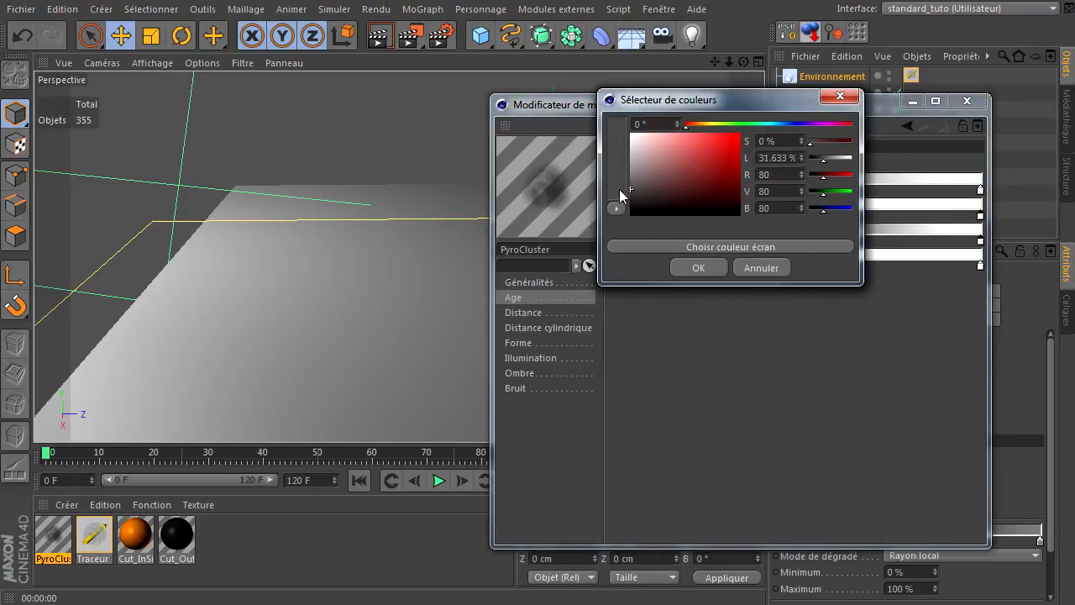
pyautogui.click(684, 271)
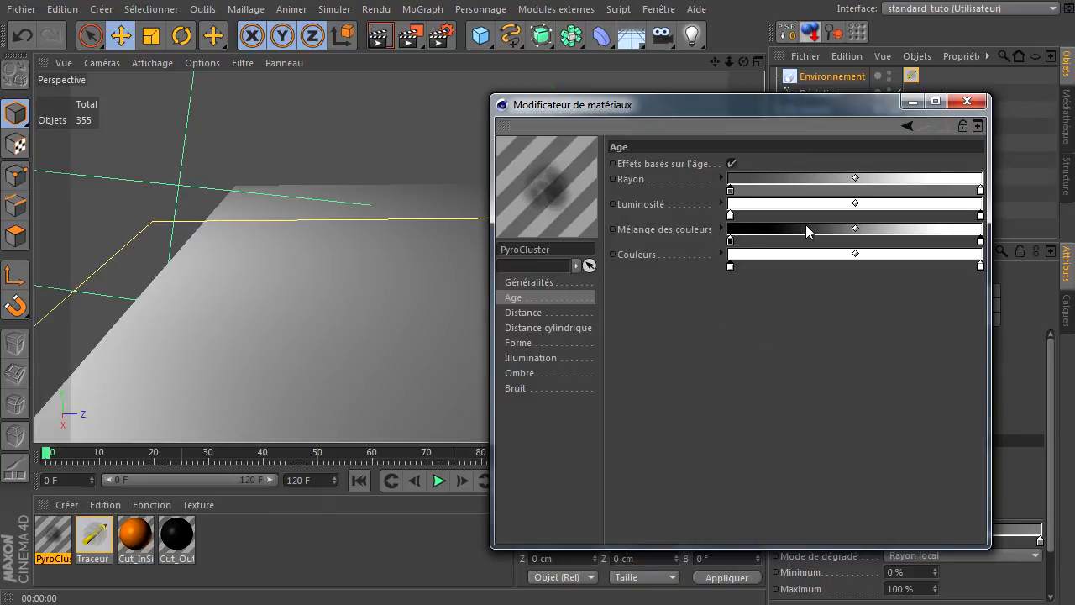
# - Set the PyroCluster's sphere shape radius to 220 cm and enable its preview in the view
pyautogui.click(524, 314)
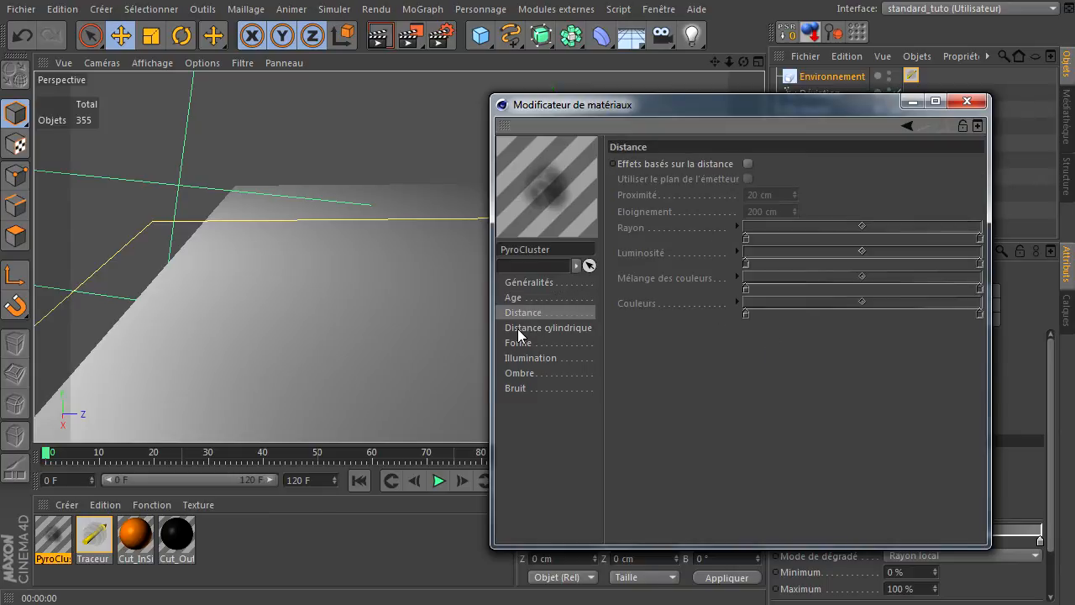
pyautogui.click(517, 329)
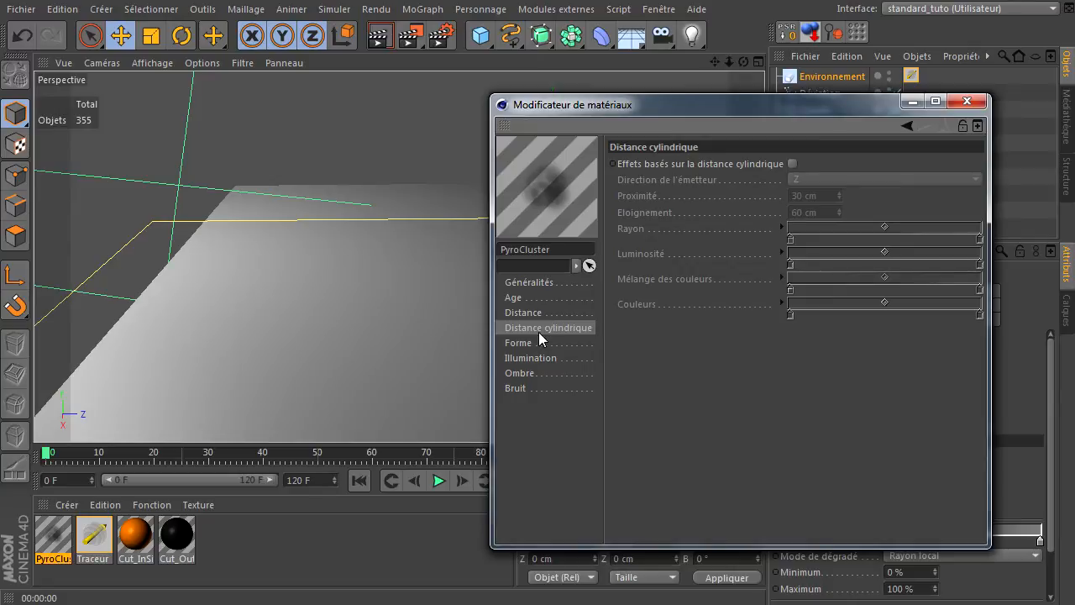
pyautogui.click(532, 343)
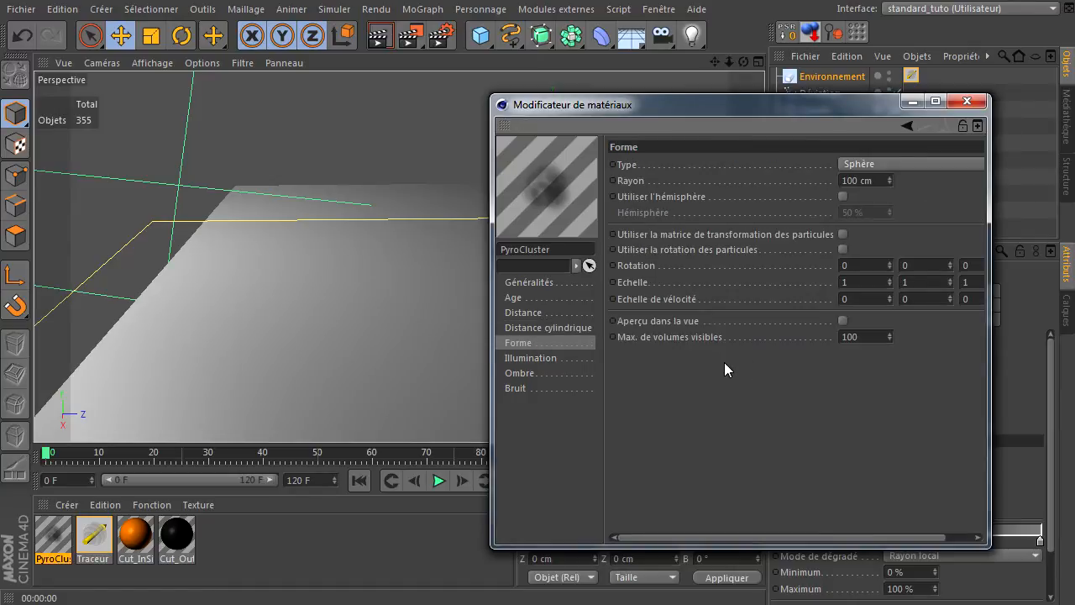
pyautogui.moveTo(823, 119); pyautogui.dragTo(720, 99)
pyautogui.moveTo(880, 161); pyautogui.dragTo(970, 168)
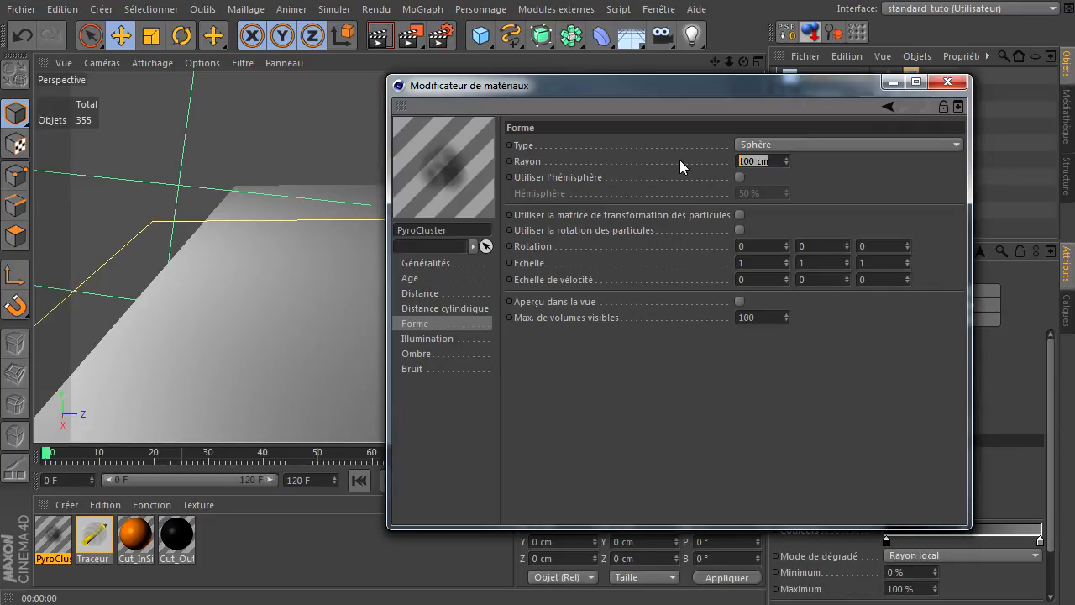
pyautogui.write('220')
pyautogui.press('Return')
pyautogui.moveTo(513, 88); pyautogui.dragTo(763, 152)
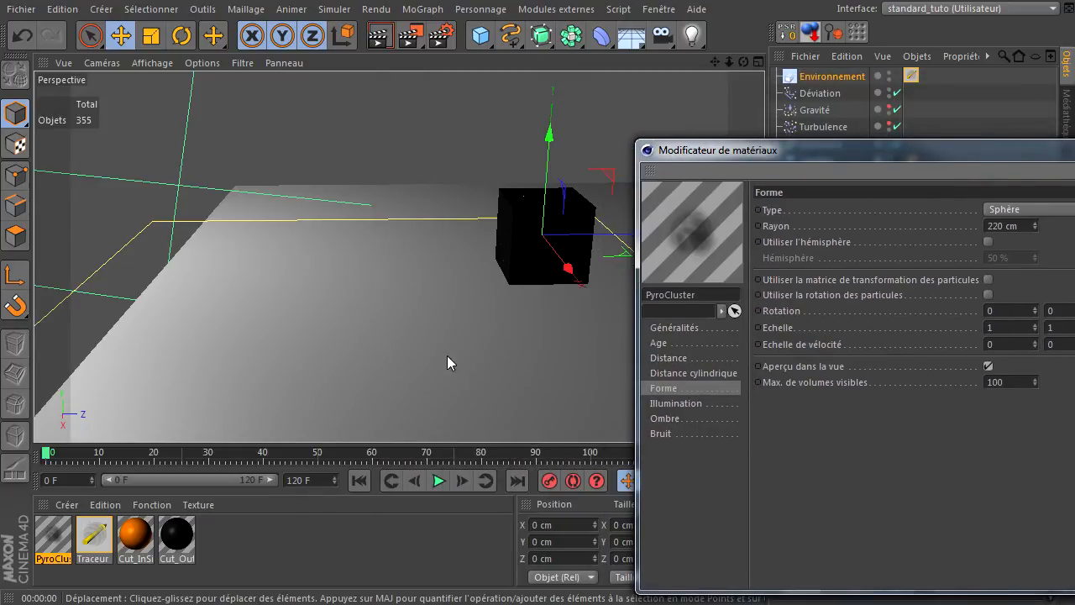
pyautogui.moveTo(955, 151); pyautogui.dragTo(779, 99)
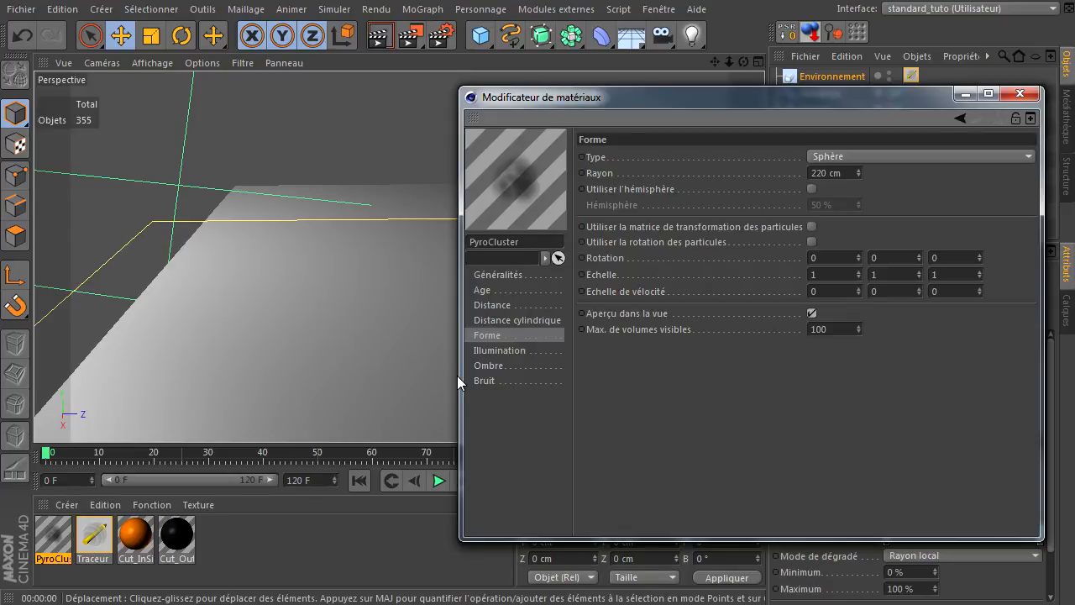
# - Set the PyroCluster material's shadow transparency (Transparence) to 10 %
pyautogui.click(523, 348)
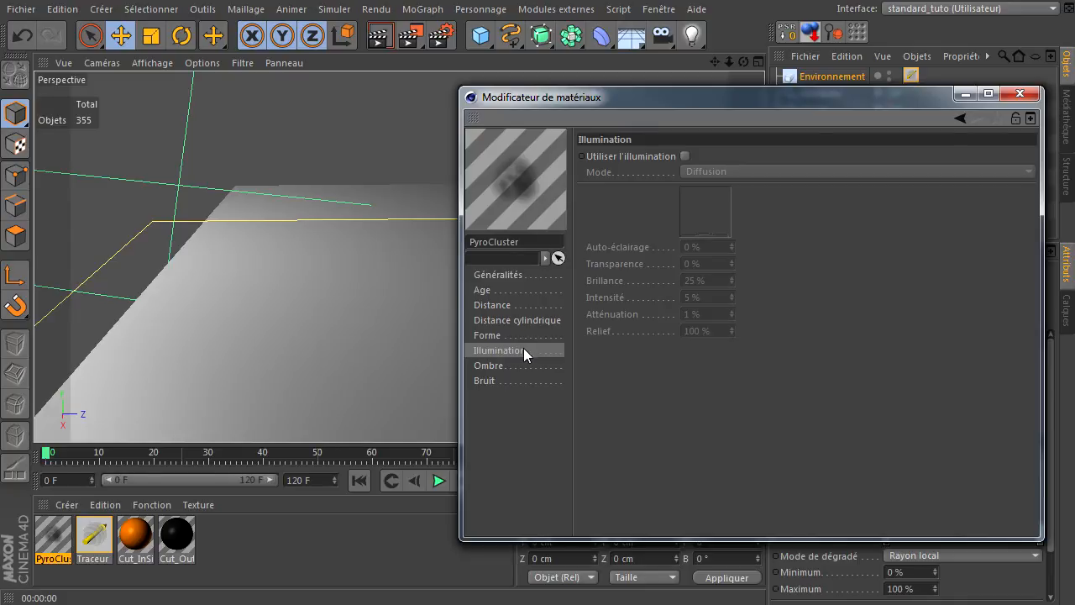
pyautogui.click(512, 367)
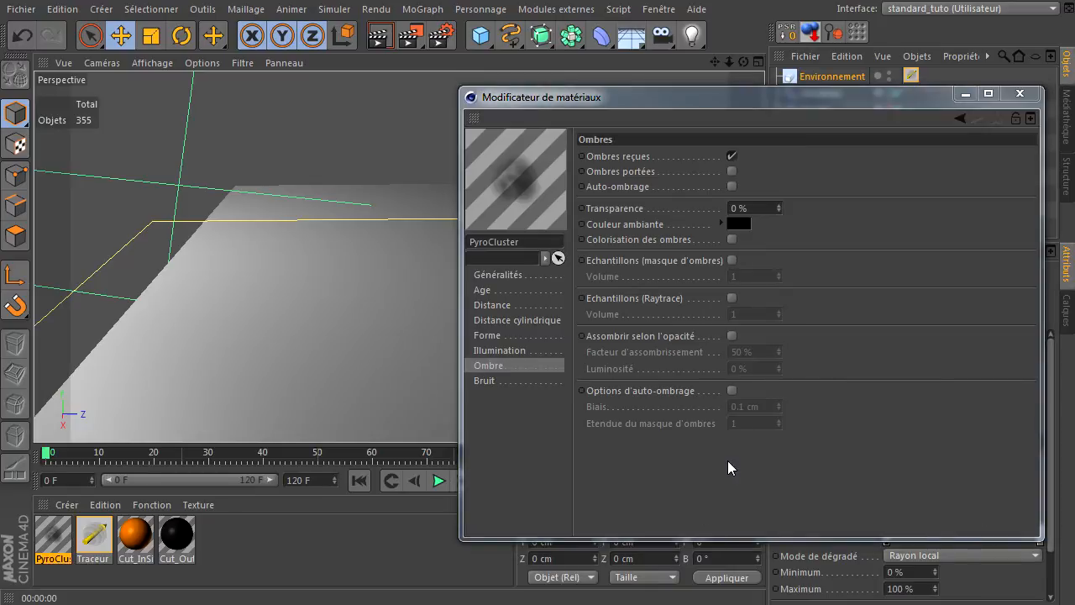
pyautogui.click(746, 207)
pyautogui.write('10')
pyautogui.press('Return')
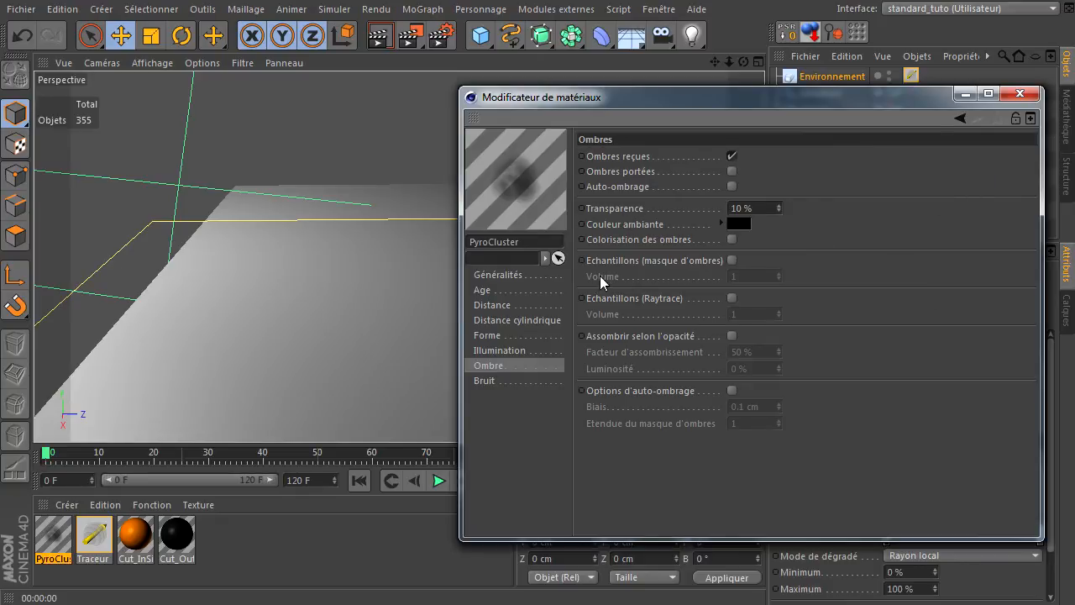
# - Set the PyroCluster noise type to Fractal with growth radius 30 %, scale 300 % and Pic de fusion 80 %
pyautogui.click(507, 383)
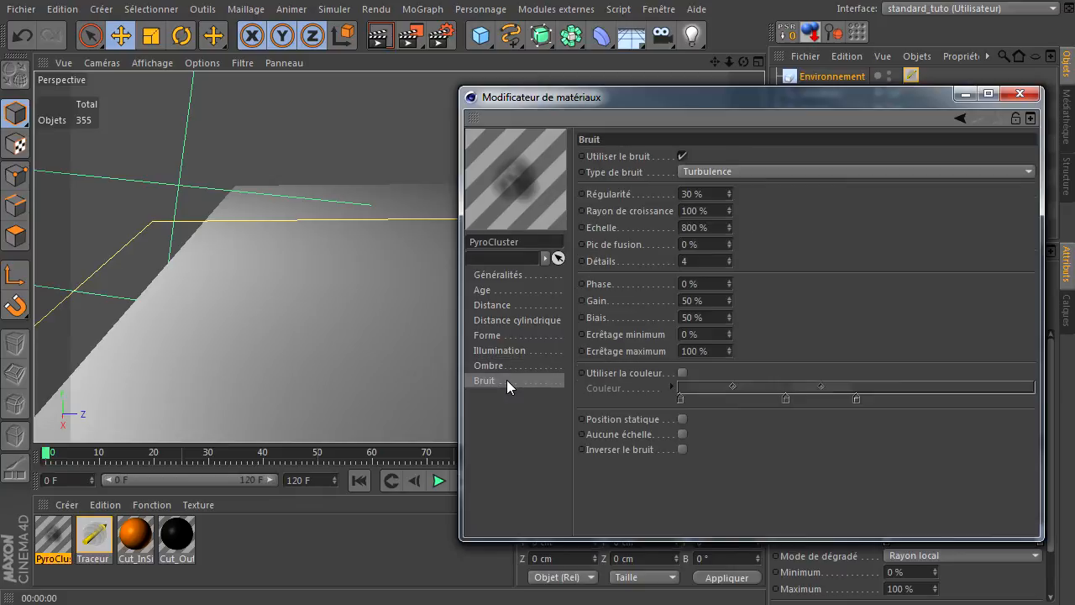
pyautogui.click(743, 170)
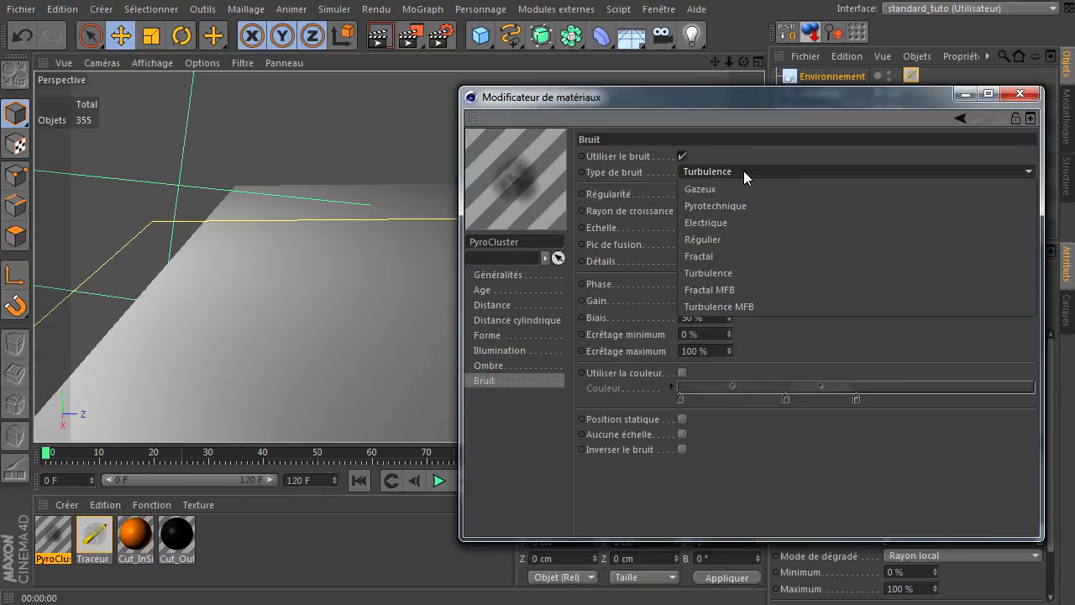
pyautogui.click(743, 255)
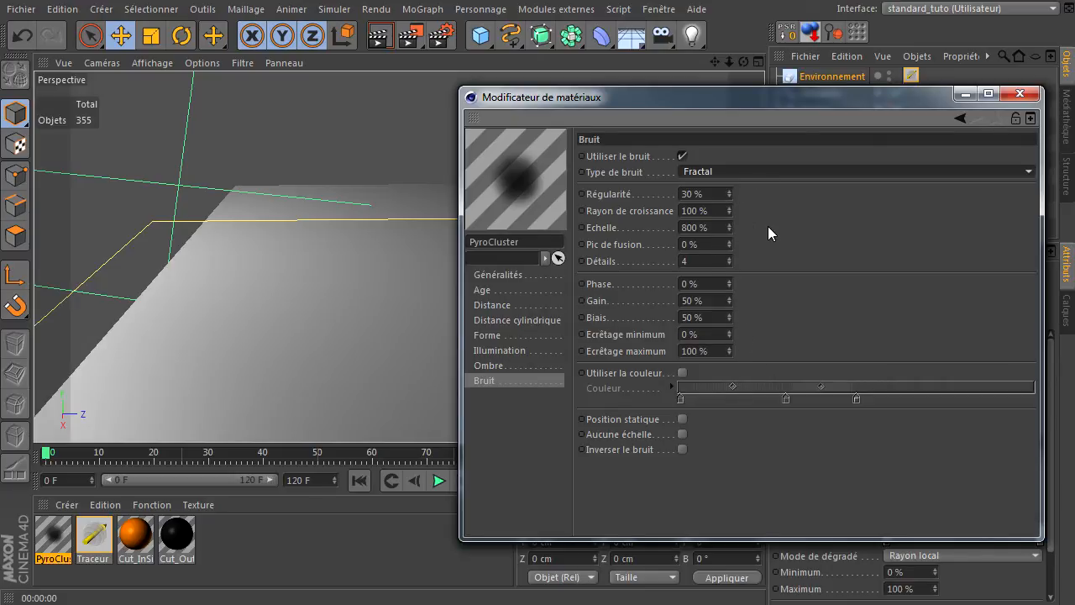
pyautogui.click(718, 213)
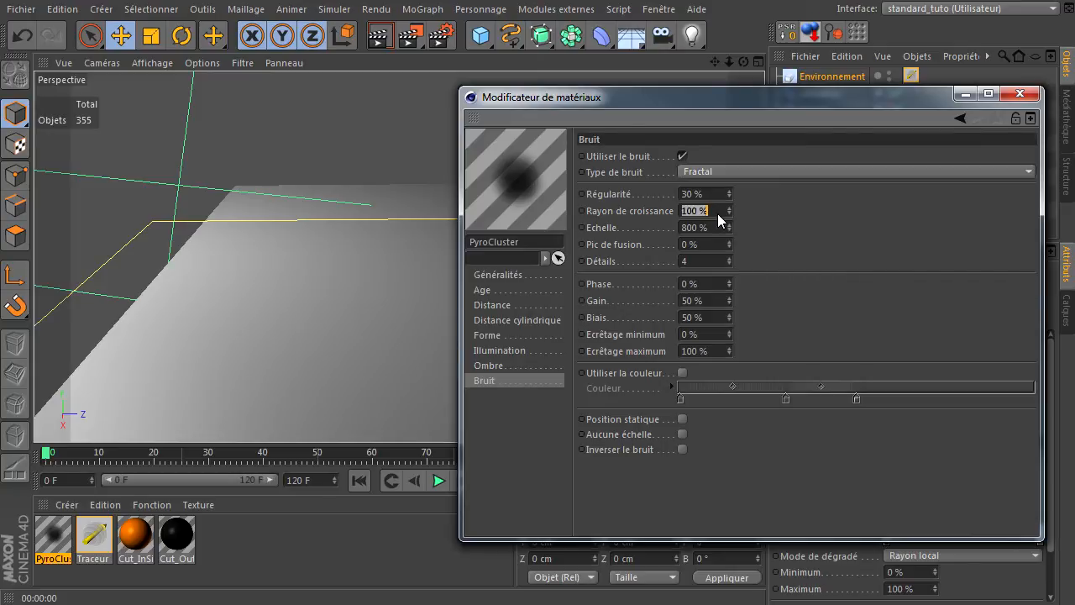
pyautogui.press('Tab')
pyautogui.write('300')
pyautogui.press('Return')
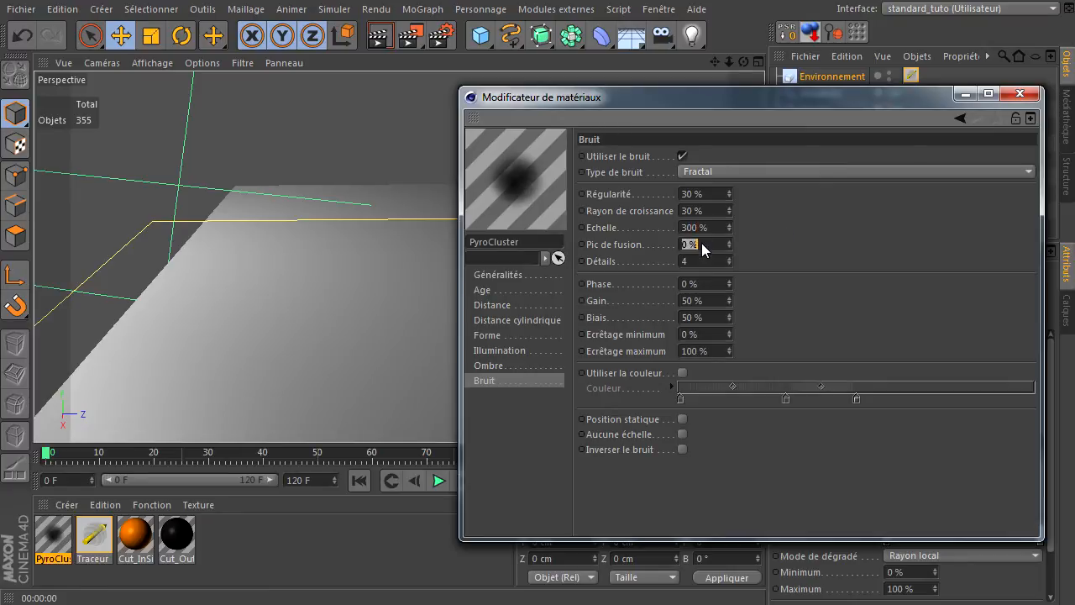
pyautogui.press('Return')
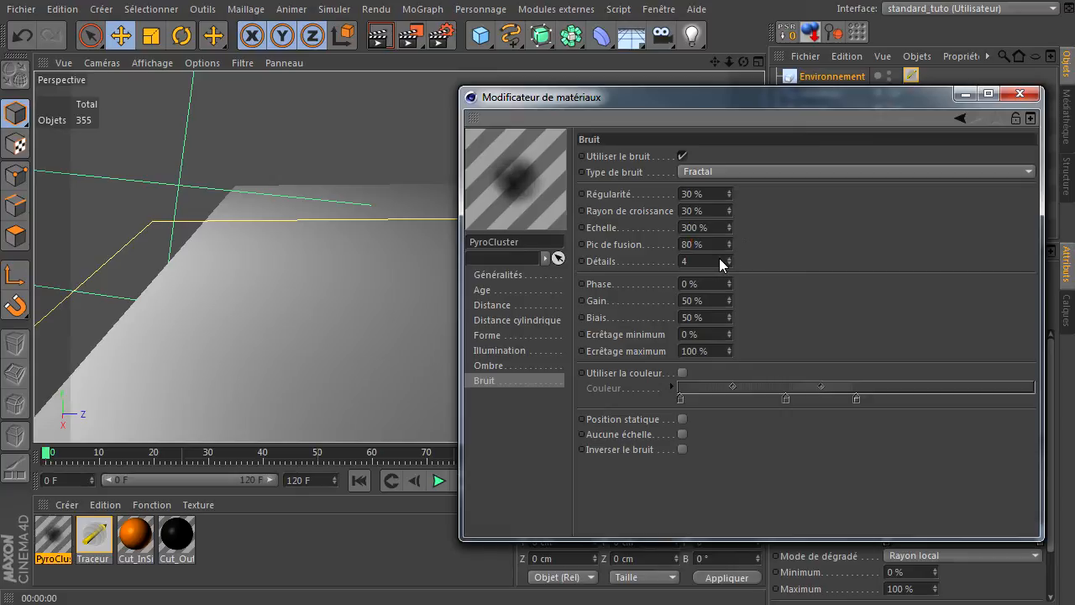
# - Set the PyroCluster noise details to 5, phase to 595 %, gain to 60 % and minimum clipping to 20 %
pyautogui.write('5')
pyautogui.press('Return')
pyautogui.write('595')
pyautogui.press('Return')
pyautogui.click(718, 335)
pyautogui.write('20')
pyautogui.press('Return')
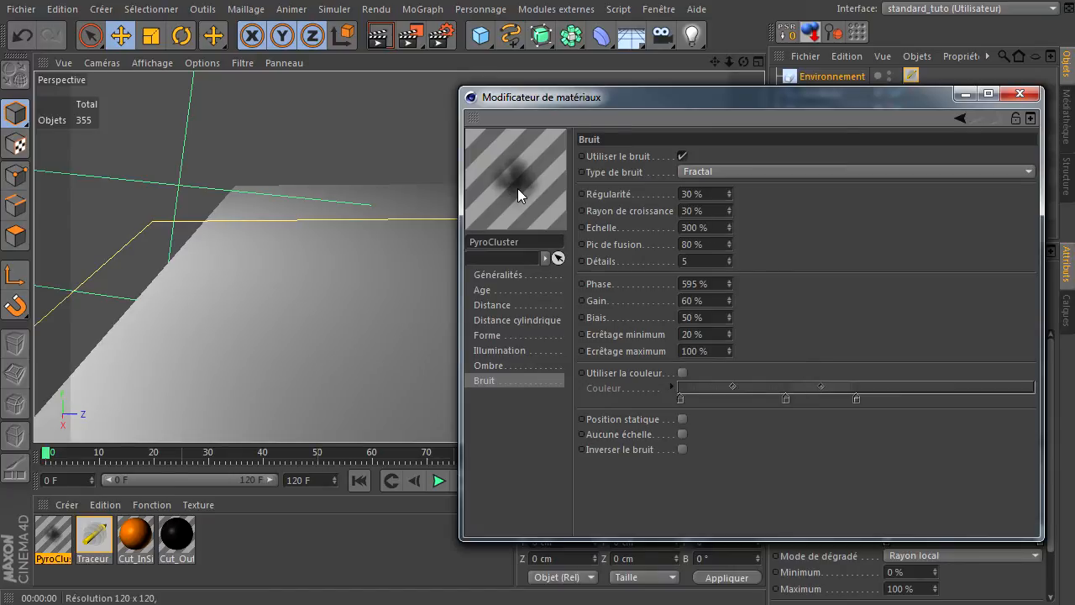
# - Close the material editor, apply the PyroCluster material to the poussiere emitter and play the animation to preview its volumes
pyautogui.click(1019, 93)
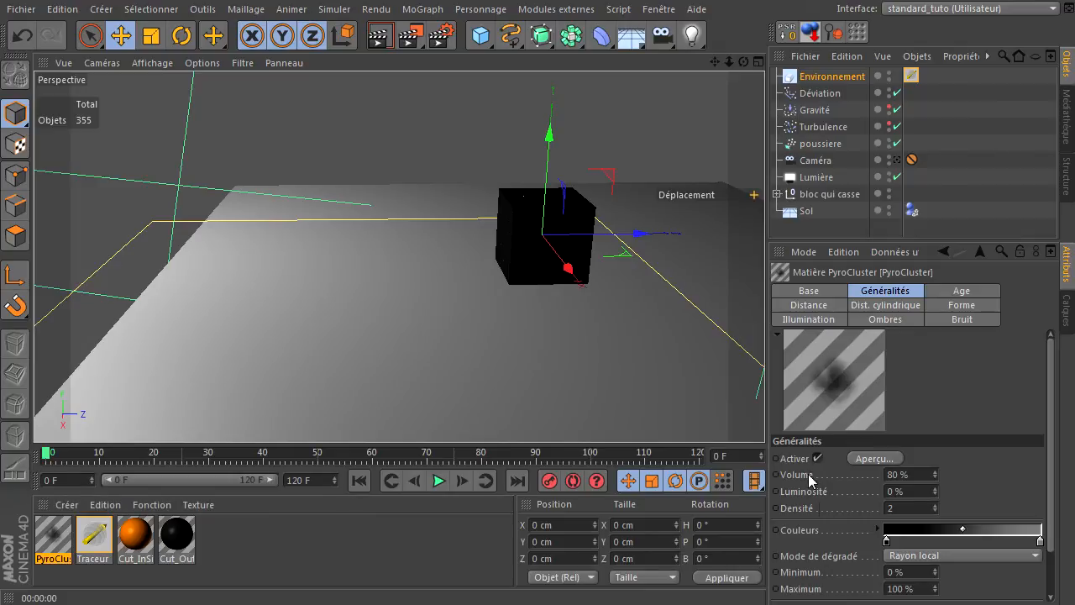
pyautogui.moveTo(47, 539); pyautogui.dragTo(794, 147)
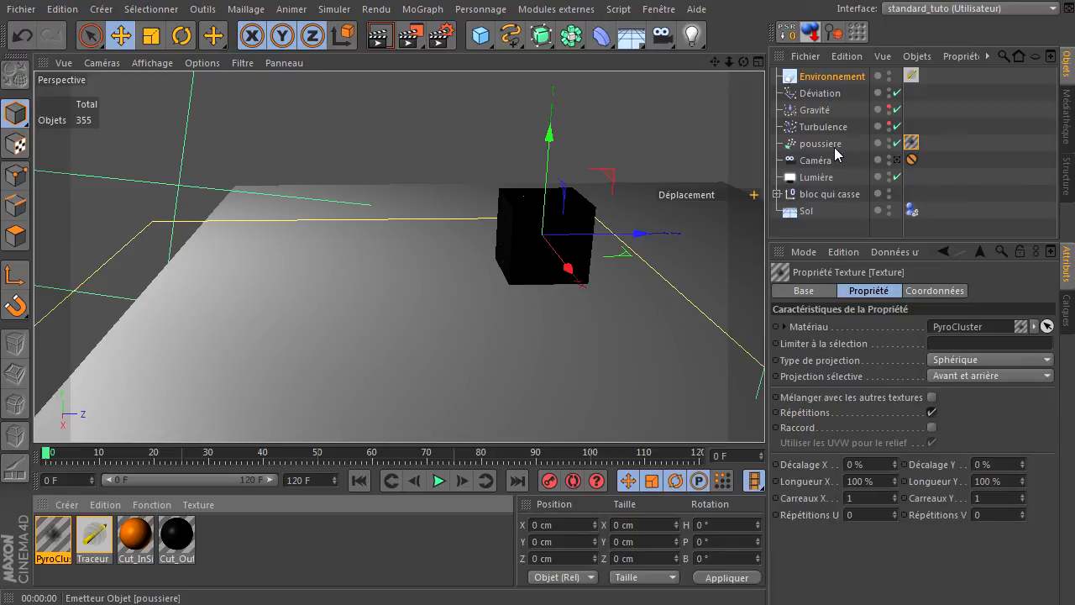
pyautogui.click(438, 481)
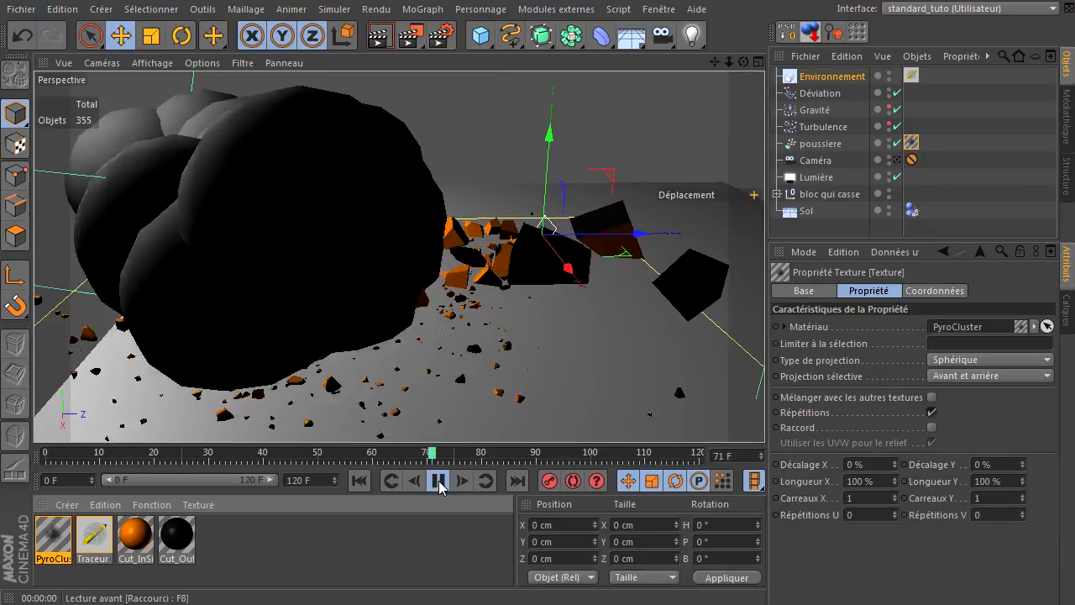
pyautogui.click(438, 481)
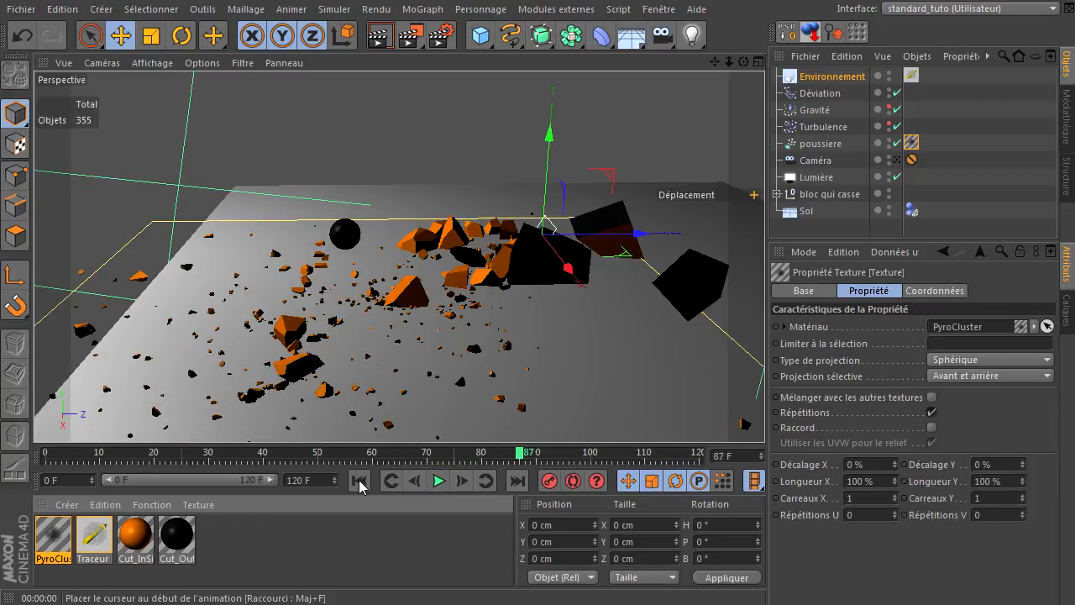
# - Replay the animation from the start, stop at frame 16 and render the view
pyautogui.click(359, 479)
pyautogui.click(438, 480)
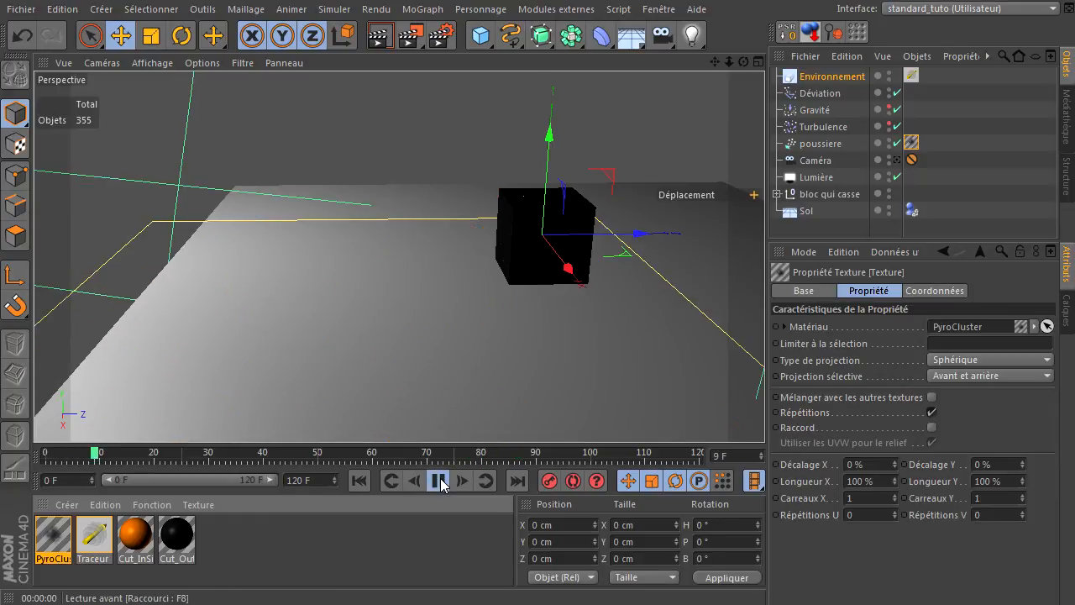
pyautogui.click(380, 38)
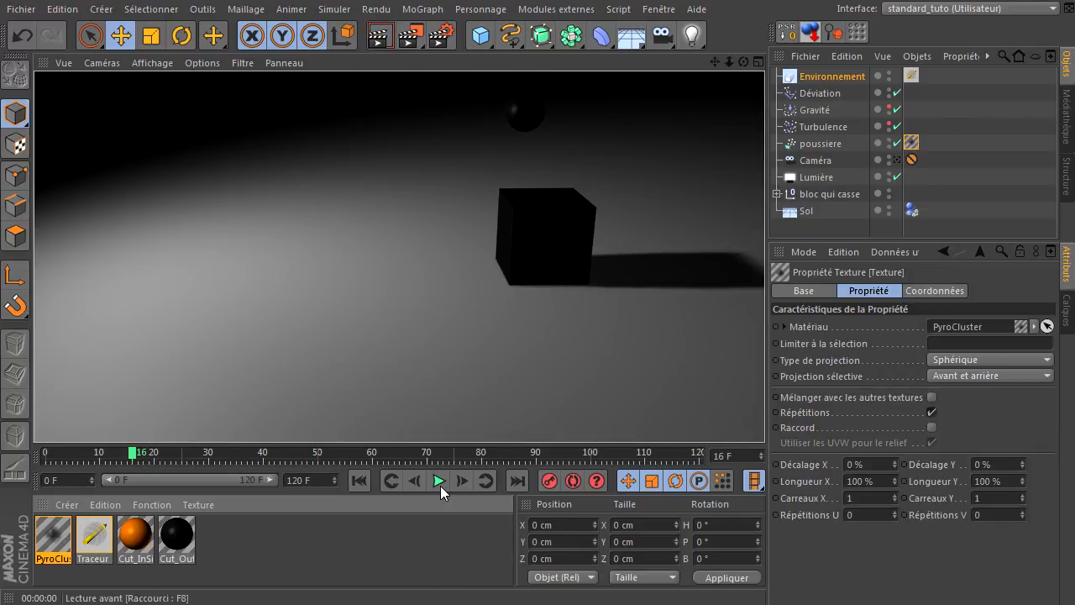
# - Look through the Caméra object, advance the animation to frame 31 and render the view
pyautogui.click(896, 159)
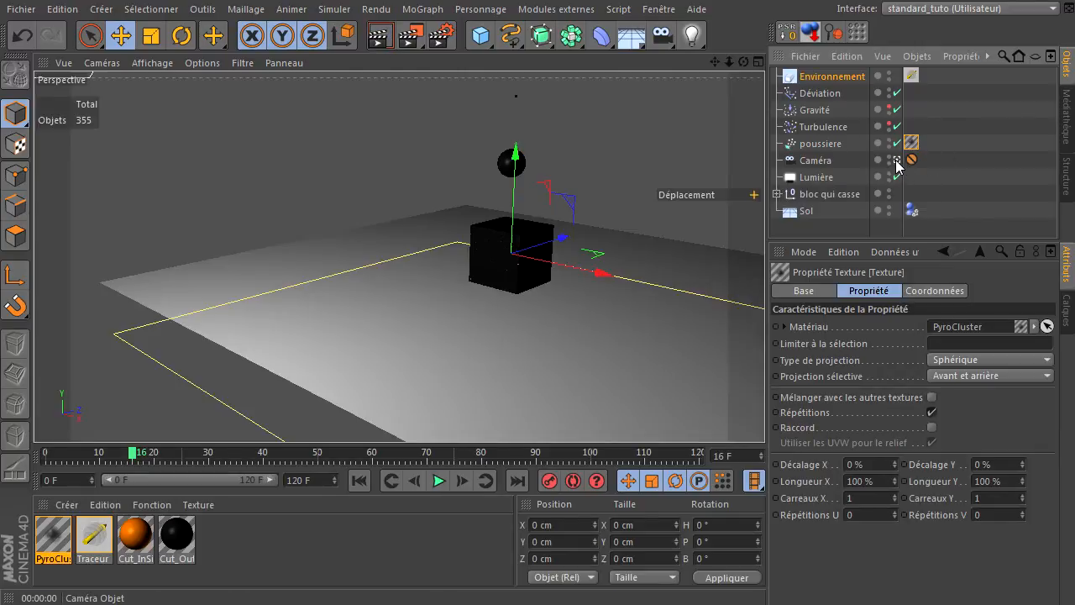
pyautogui.click(438, 480)
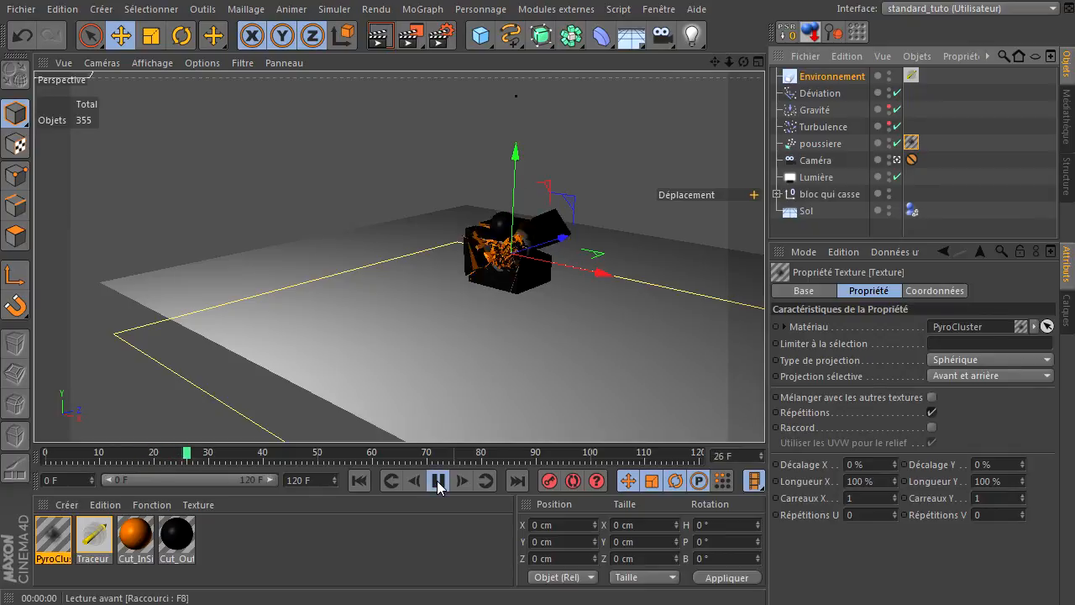
pyautogui.click(439, 481)
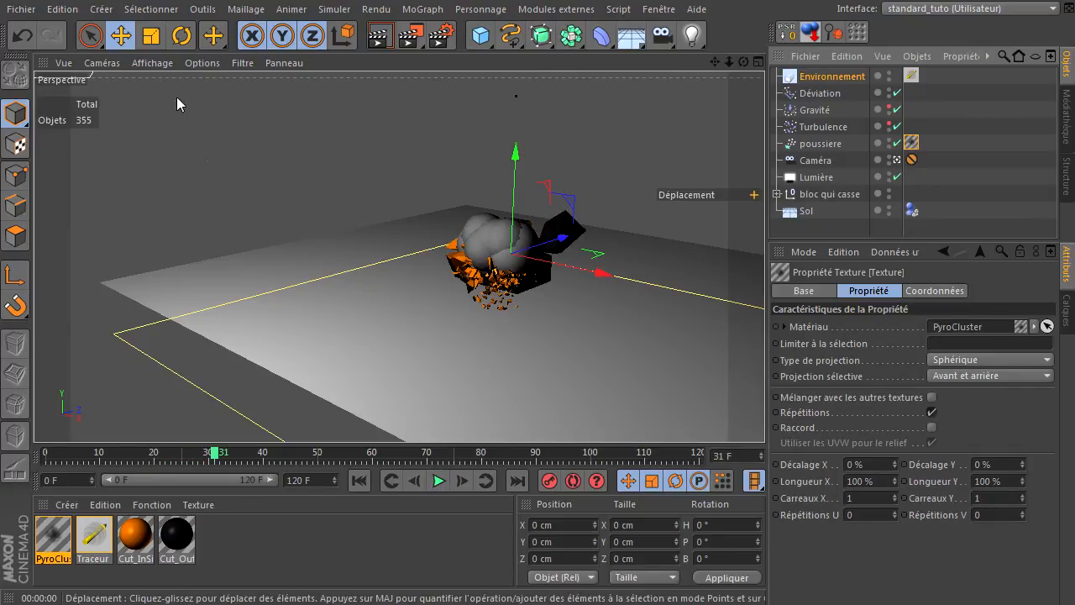
pyautogui.click(380, 36)
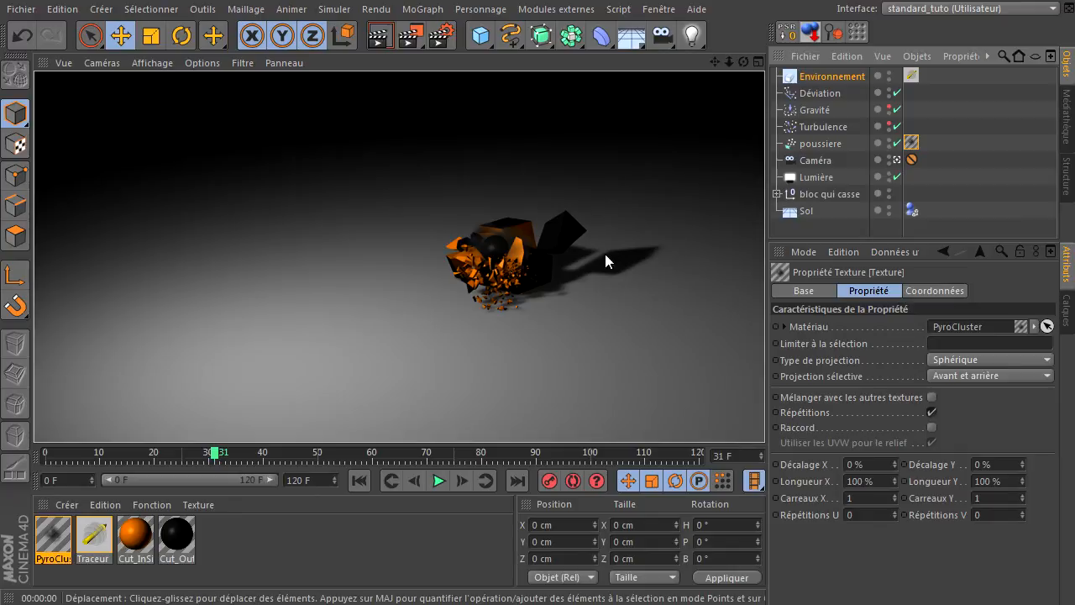
# - Advance the animation to frames 37 and 47, rendering the view at each to check the dust
pyautogui.click(440, 480)
pyautogui.click(440, 480)
pyautogui.click(380, 35)
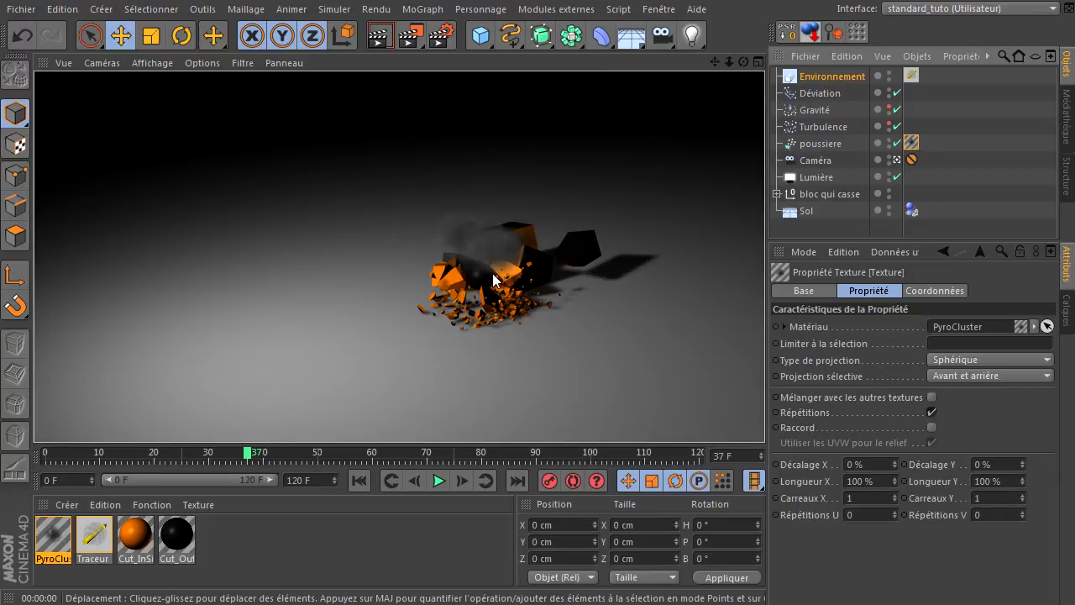
pyautogui.click(441, 485)
pyautogui.click(440, 484)
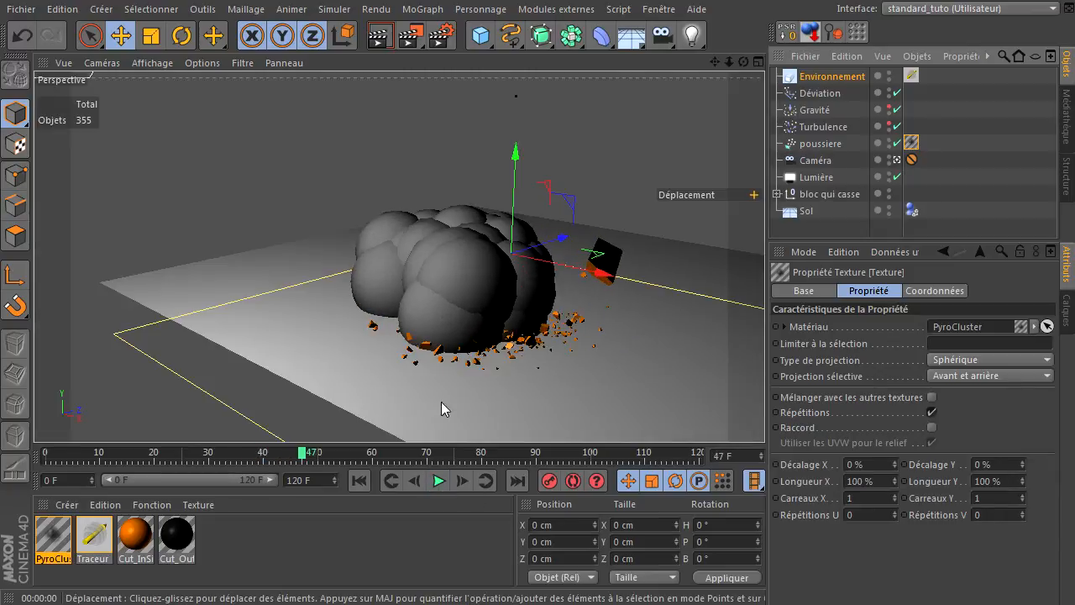
pyautogui.click(392, 49)
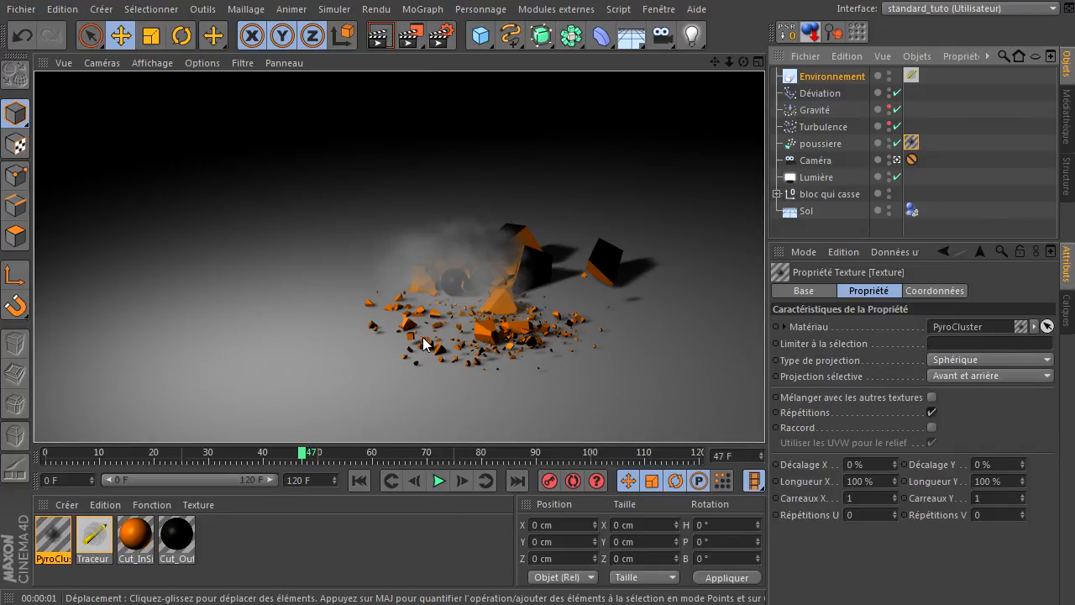
# - Advance the animation to frames 58 and 70, rendering the view at each to check how the dust fades
pyautogui.click(438, 480)
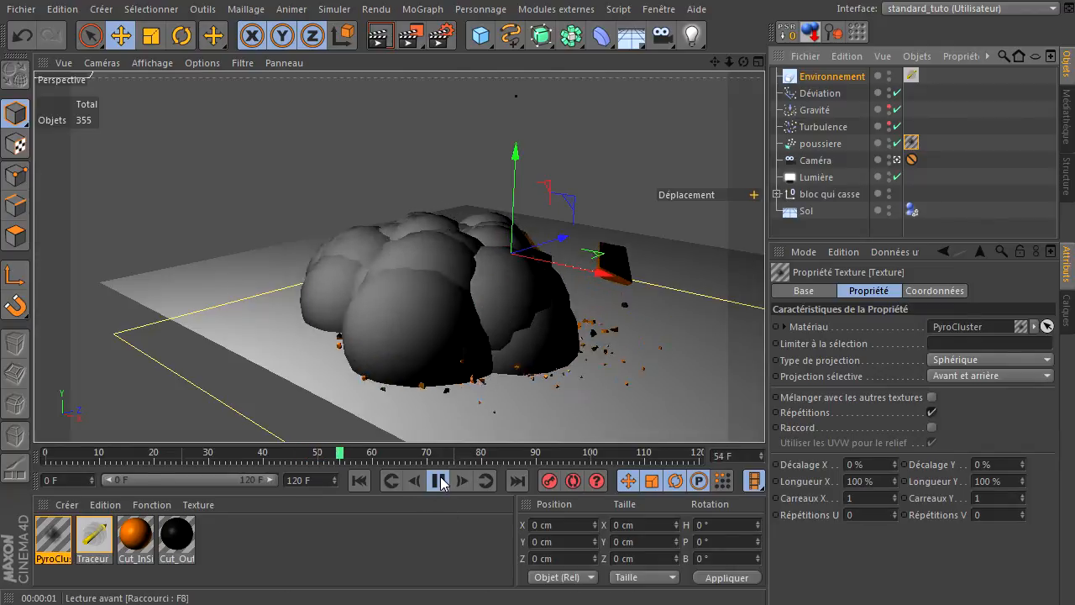
pyautogui.click(438, 481)
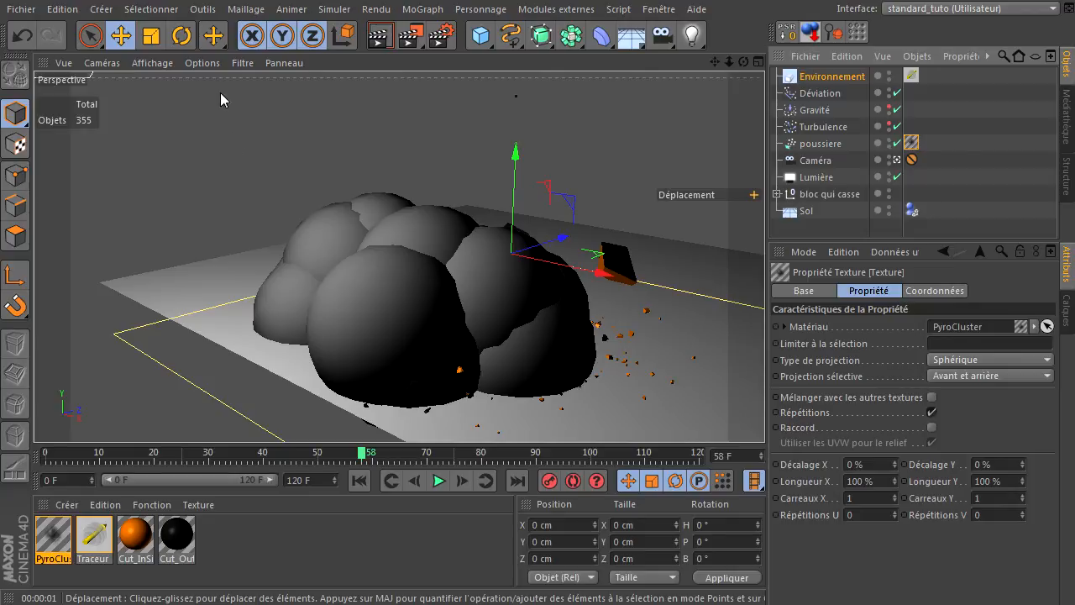
pyautogui.click(380, 35)
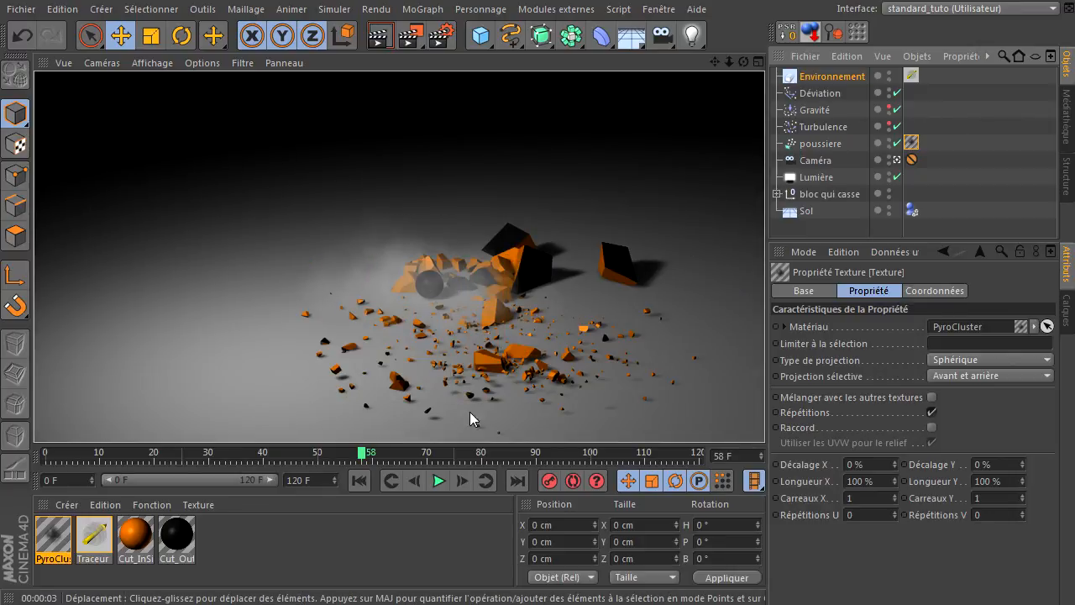
pyautogui.click(439, 481)
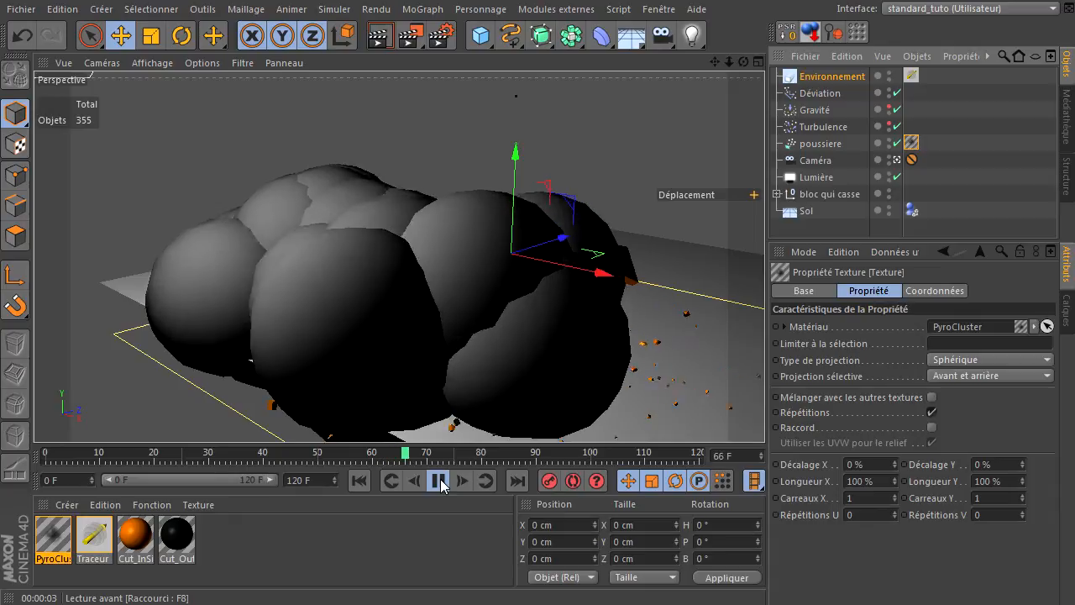
pyautogui.click(438, 480)
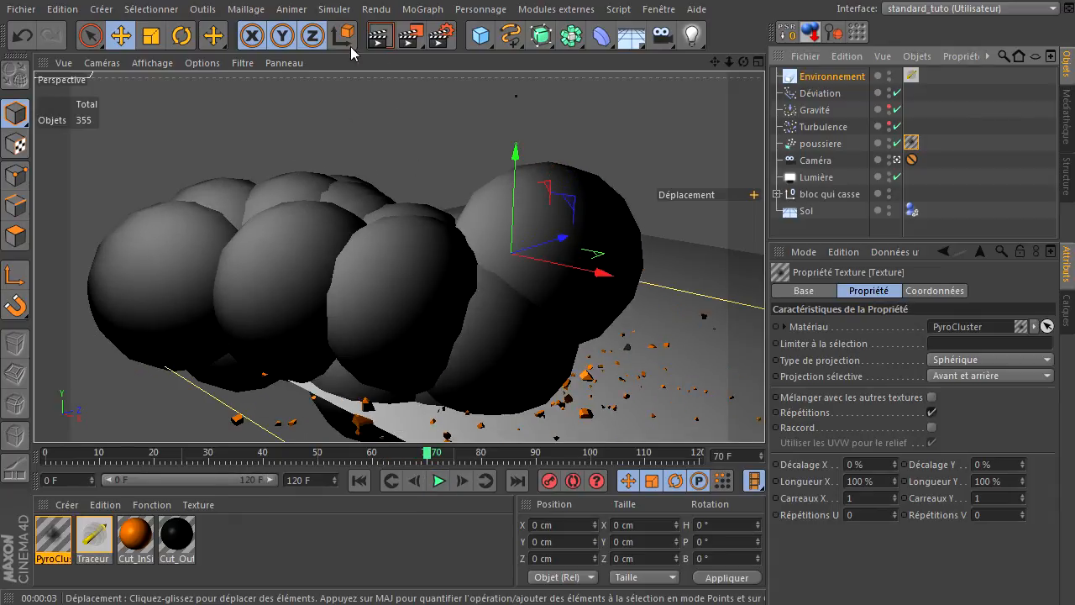
pyautogui.click(380, 35)
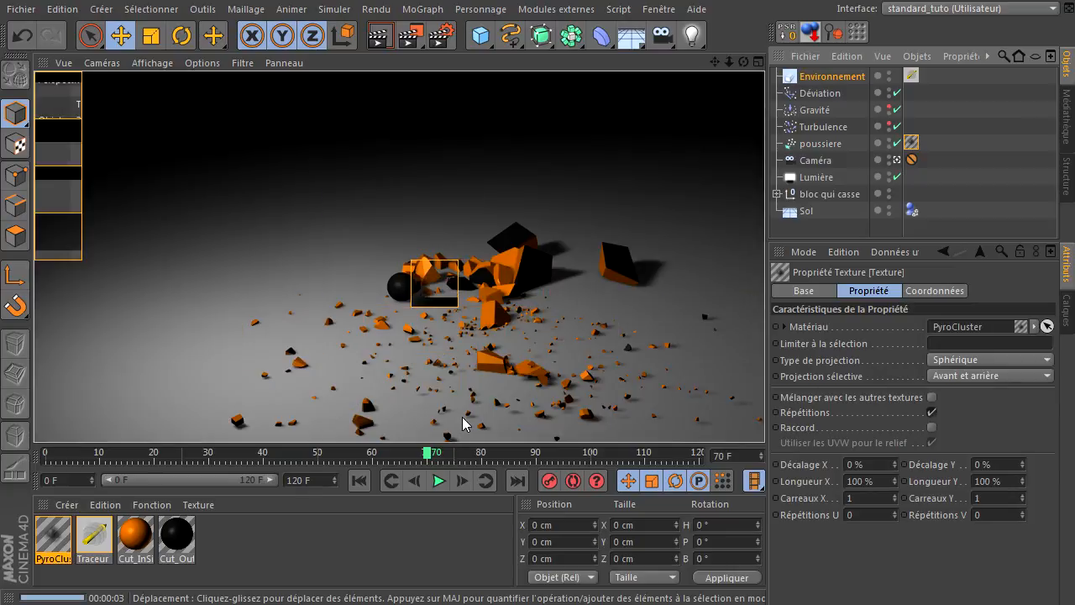
# - Replay the animation from the start and render the view at frames 37 and 63
pyautogui.click(358, 481)
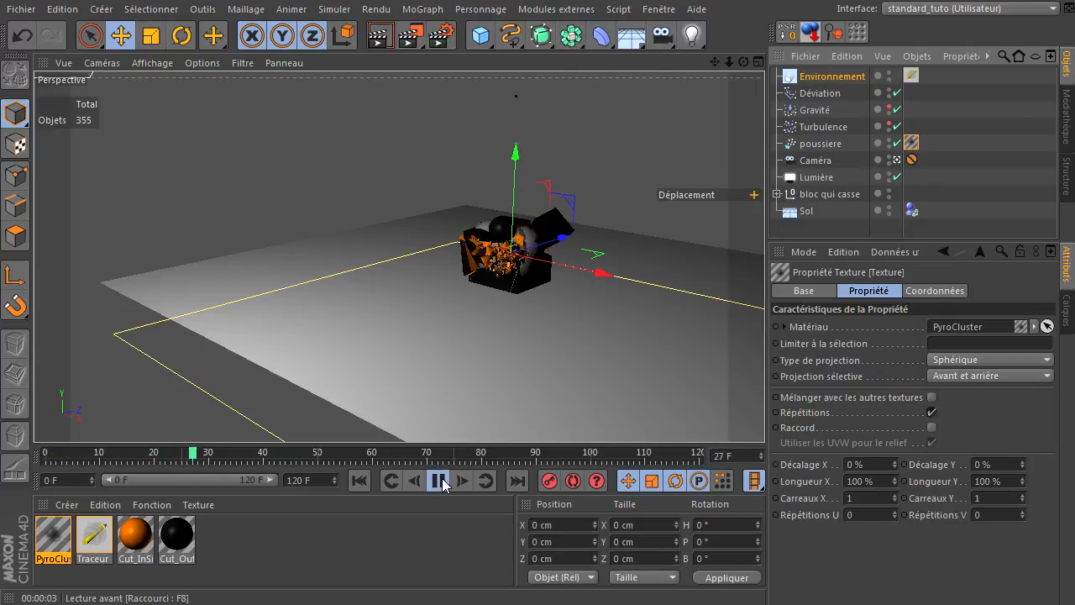
pyautogui.click(439, 481)
pyautogui.click(377, 38)
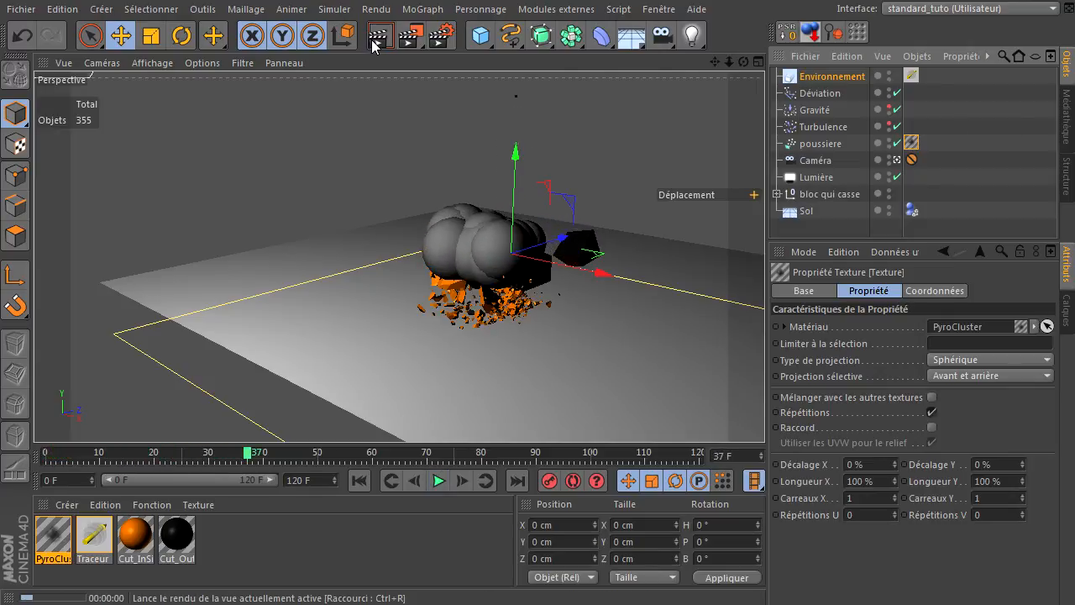
pyautogui.click(438, 480)
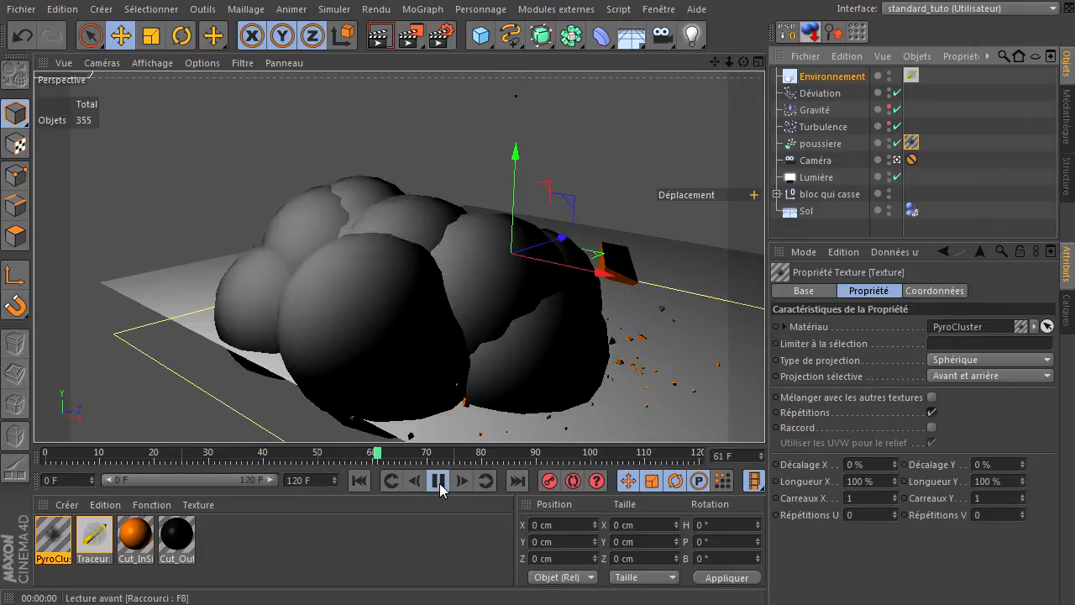
pyautogui.click(438, 480)
pyautogui.click(374, 43)
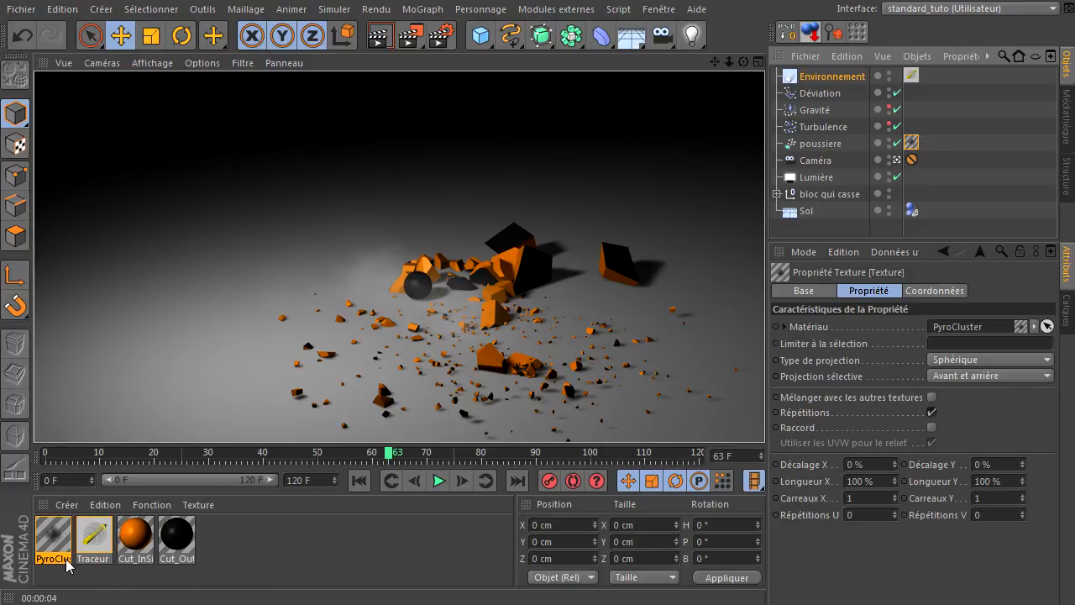
# - Review the settings of the PyroCluster and Traceur de volume materials, the poussiere emitter, and the Déviation, Gravité and Turbulence objects
pyautogui.click(42, 544)
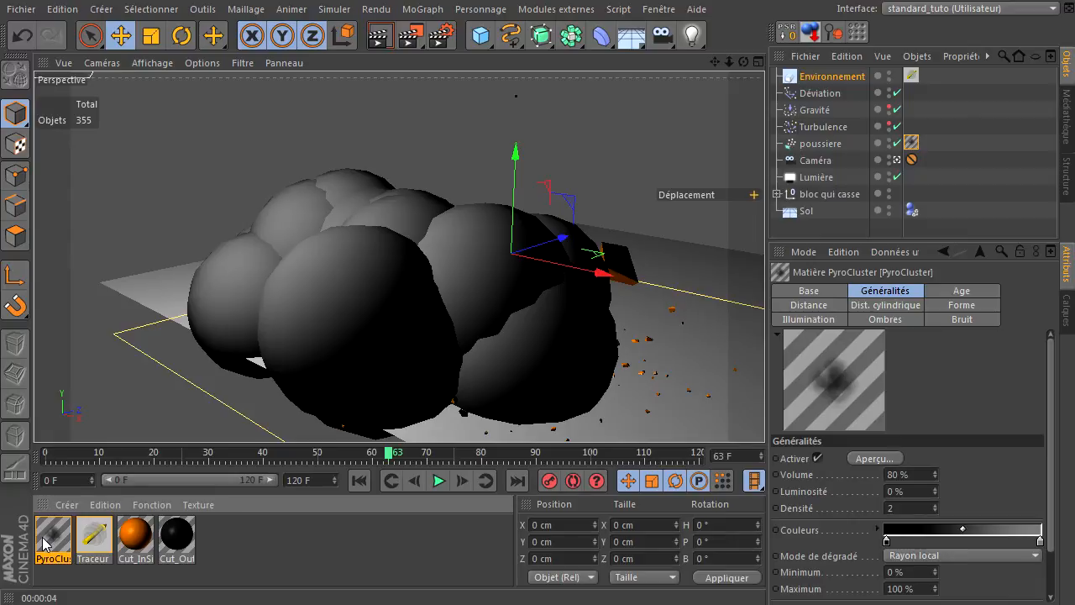
pyautogui.click(93, 547)
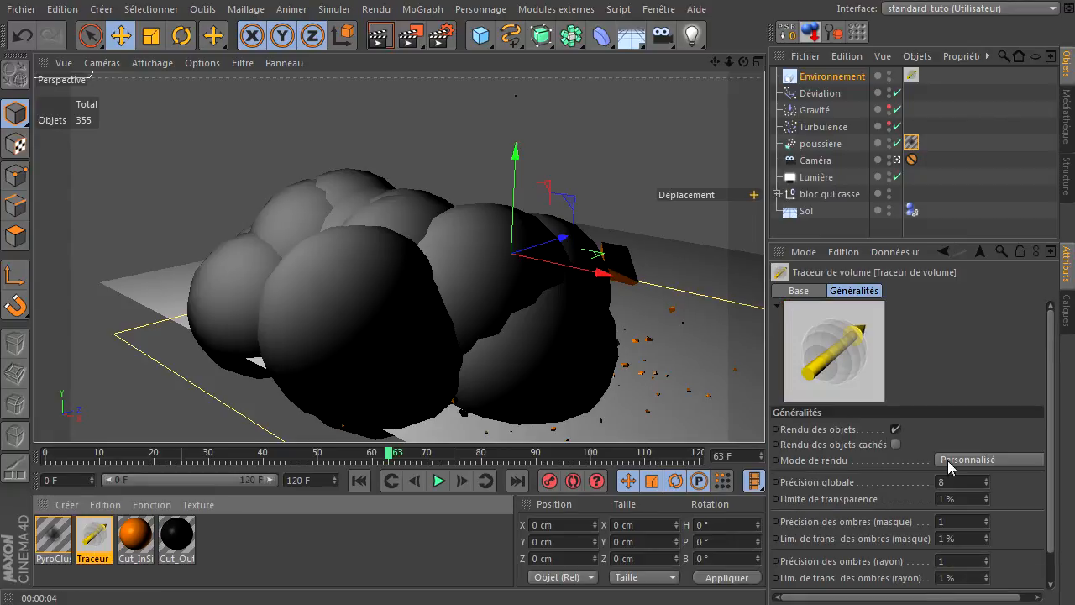
pyautogui.click(809, 148)
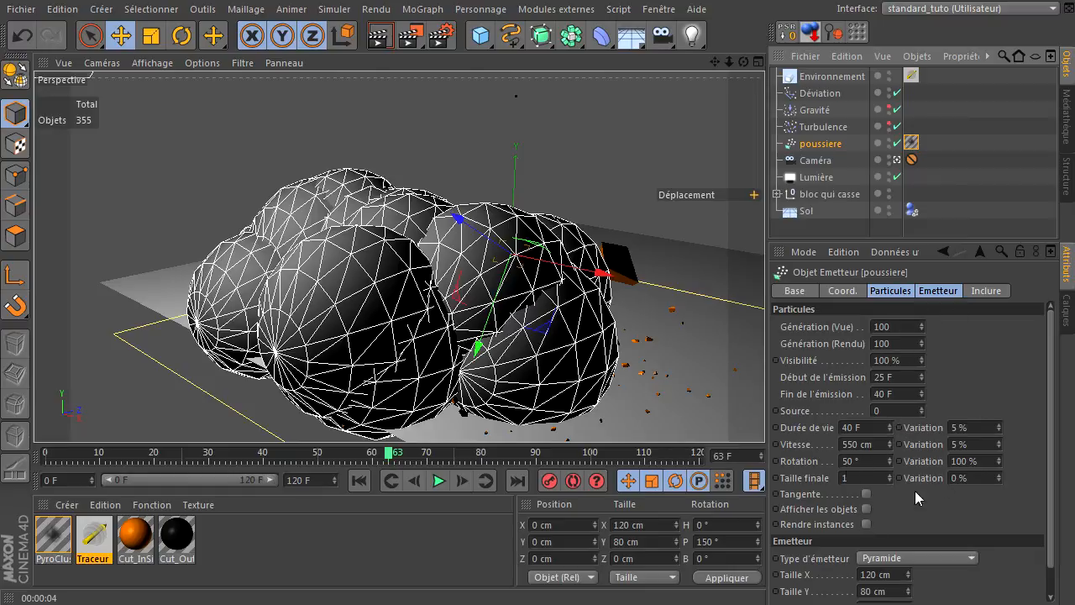
pyautogui.click(827, 95)
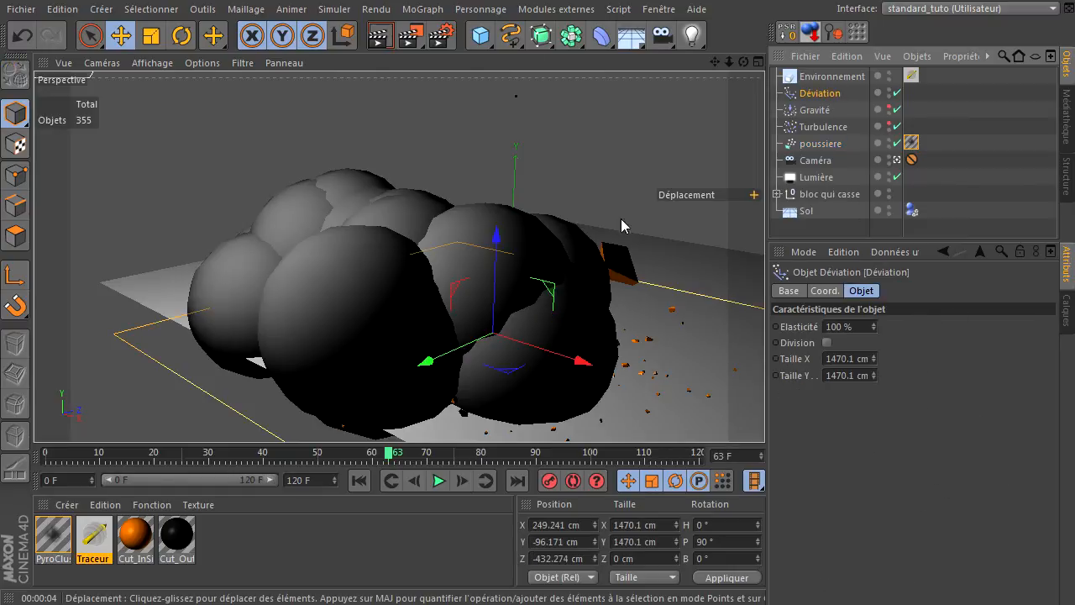
pyautogui.click(823, 116)
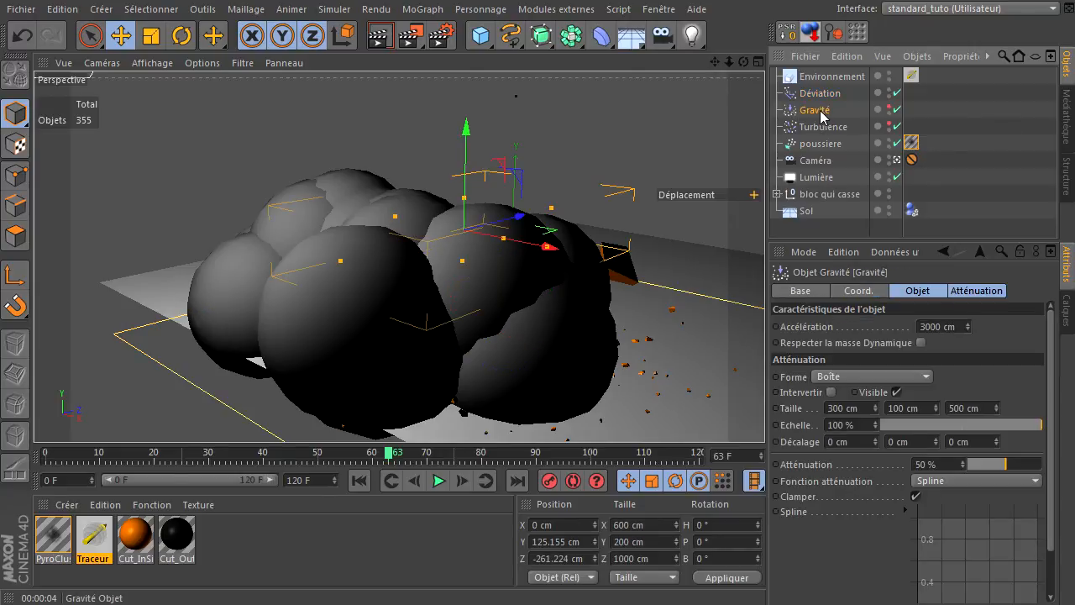
pyautogui.click(818, 128)
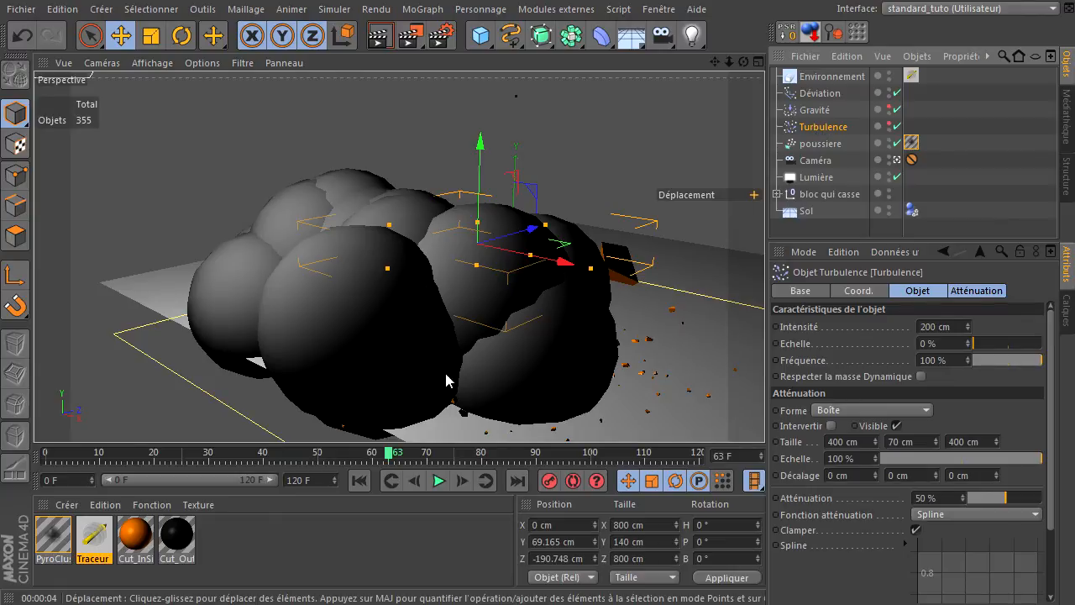
# - Return the animation to frame 0 and examine the poussiere emitter's type, size and angle settings
pyautogui.click(358, 479)
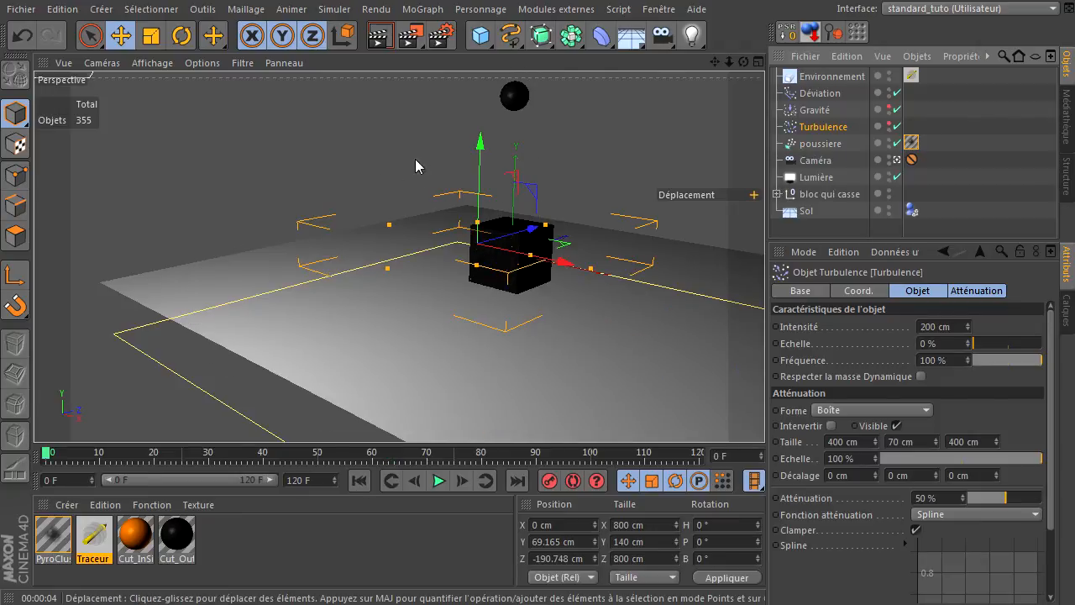
pyautogui.click(811, 148)
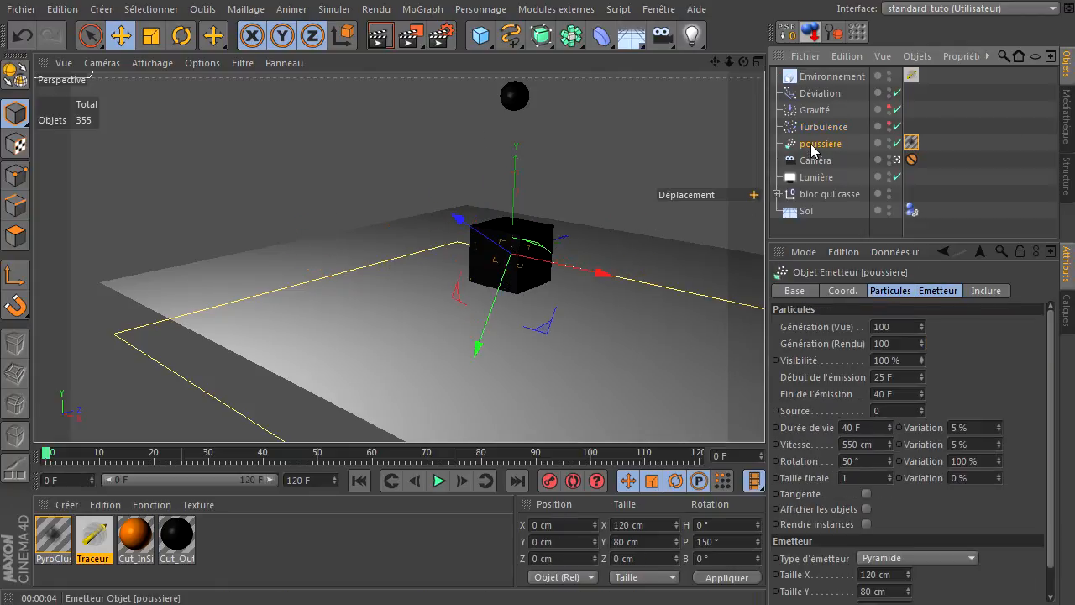
pyautogui.click(939, 290)
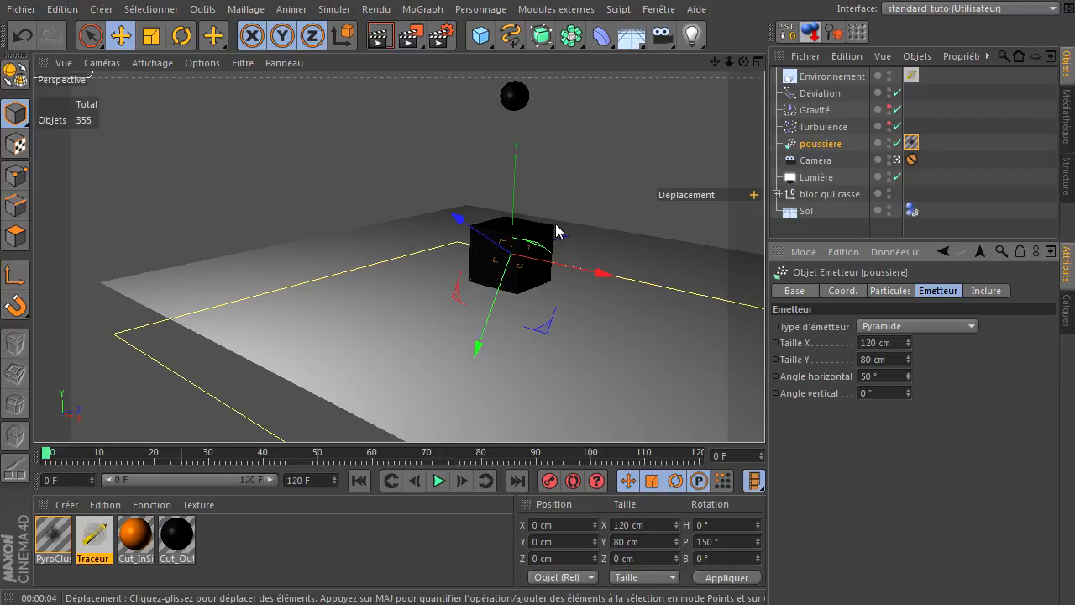
# - Make the Gravité and Turbulence objects visible in the viewport again
pyautogui.click(823, 111)
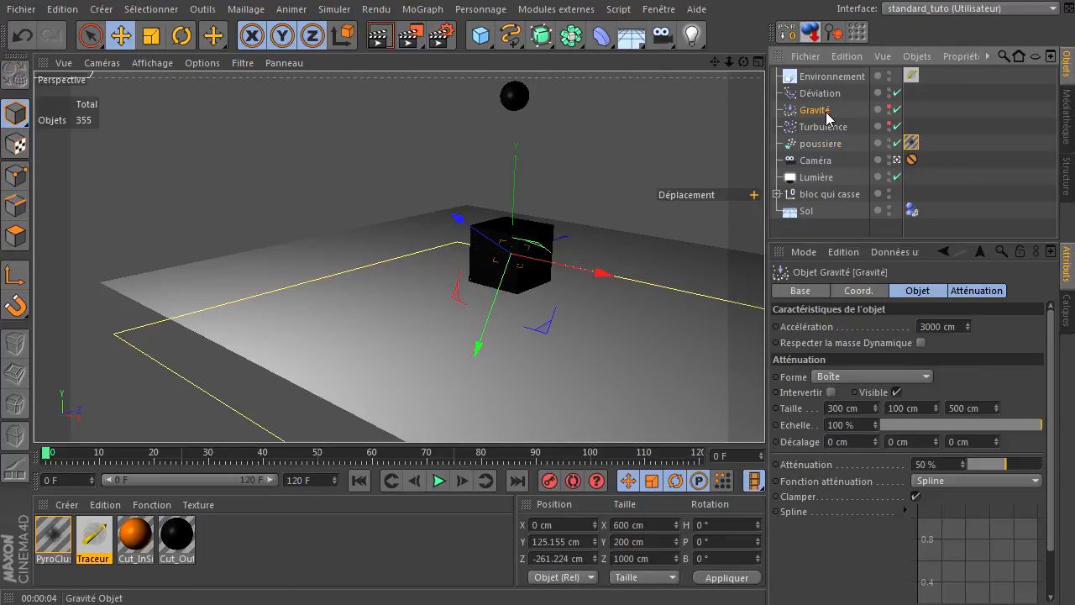
pyautogui.click(888, 107)
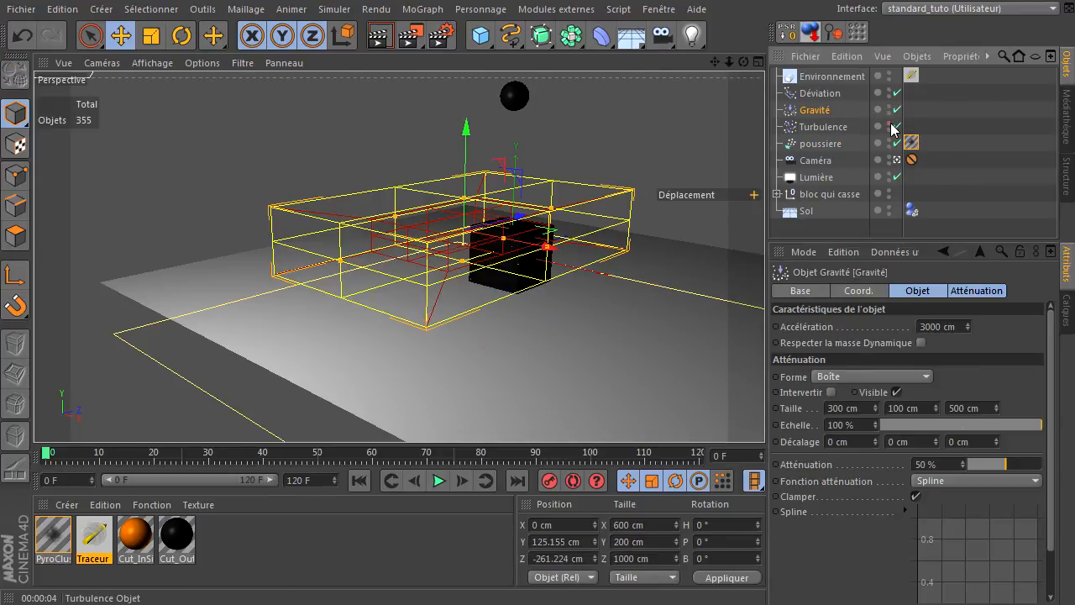
pyautogui.click(889, 124)
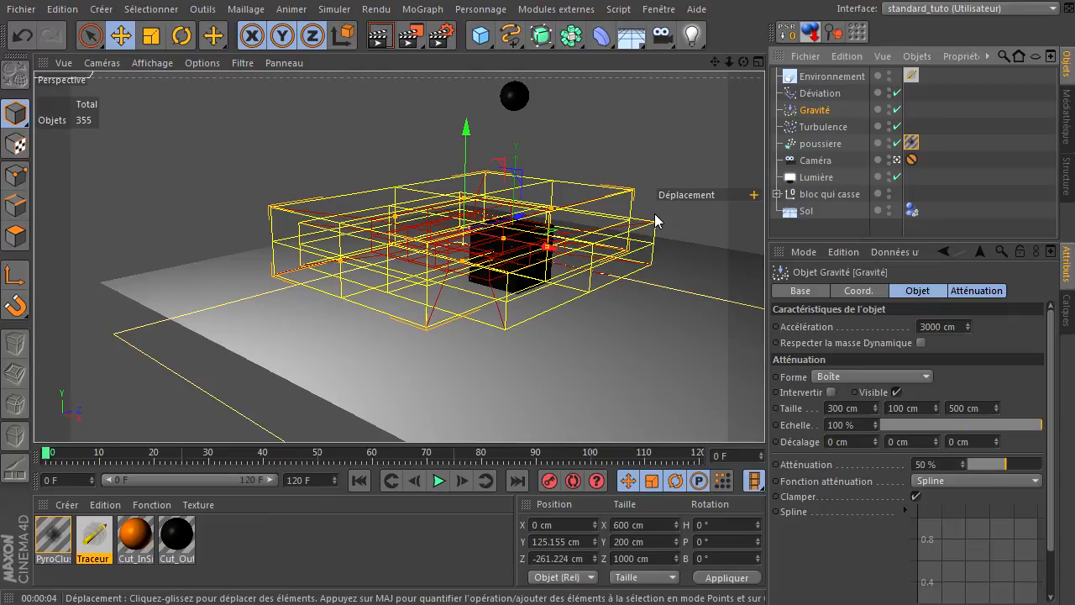